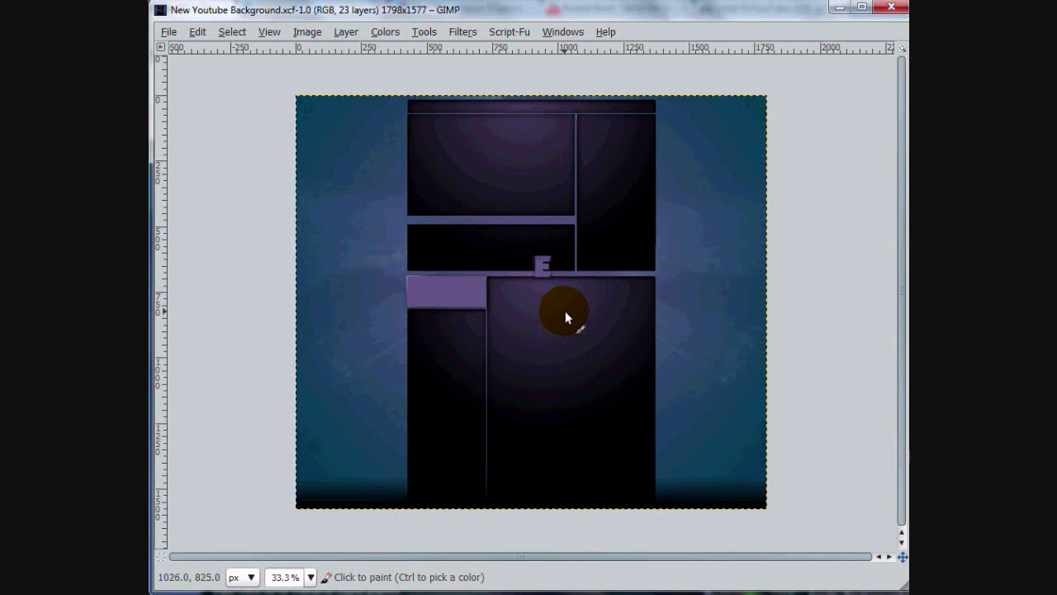
Show the toolbox alongside the image and make the Paintbrush tool active.
key(Tab)
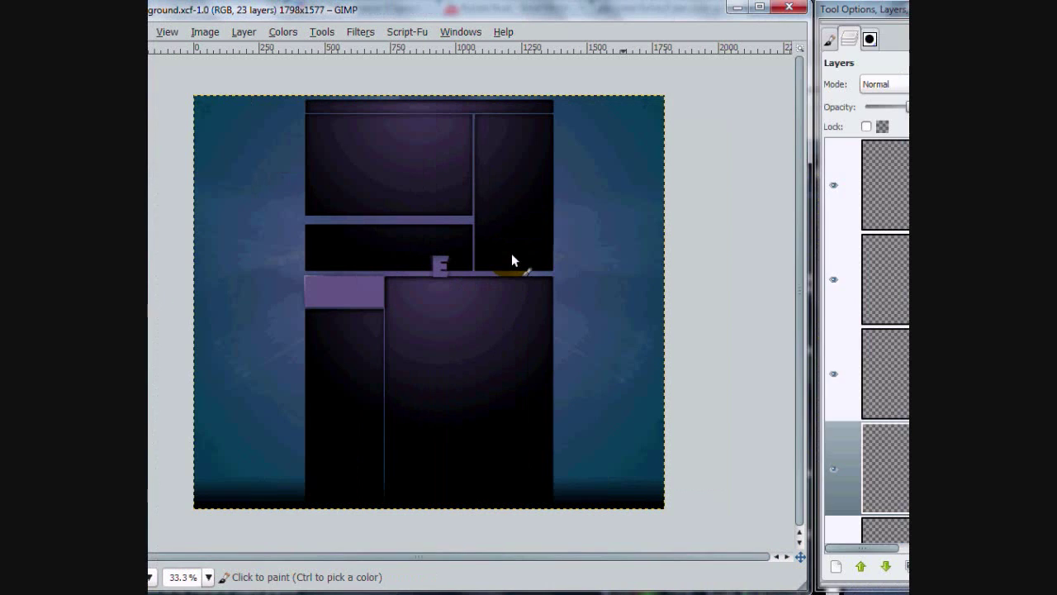
key(Tab)
key(ctrl+b)
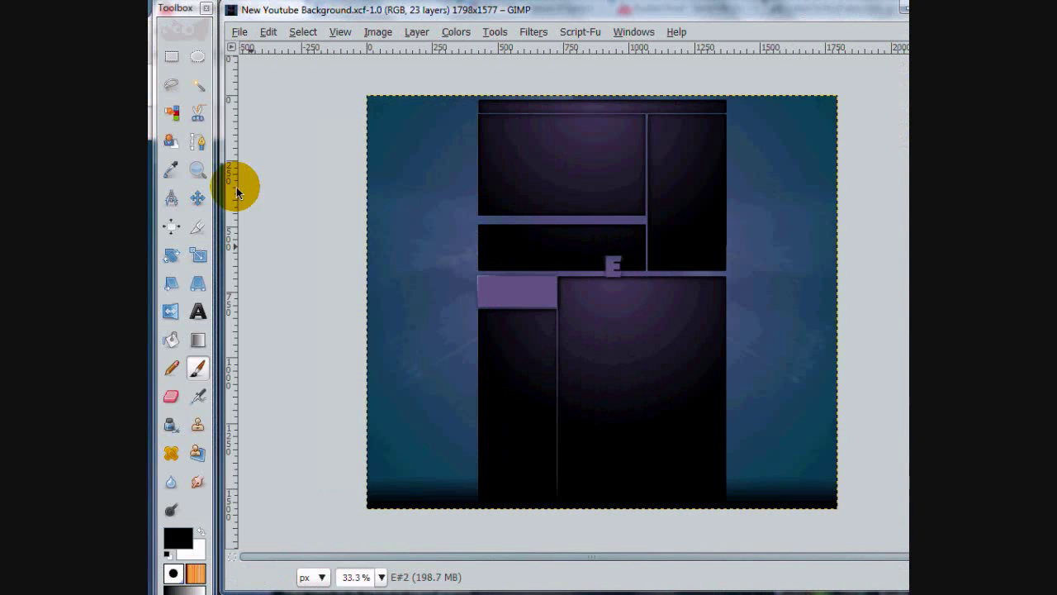
click(197, 367)
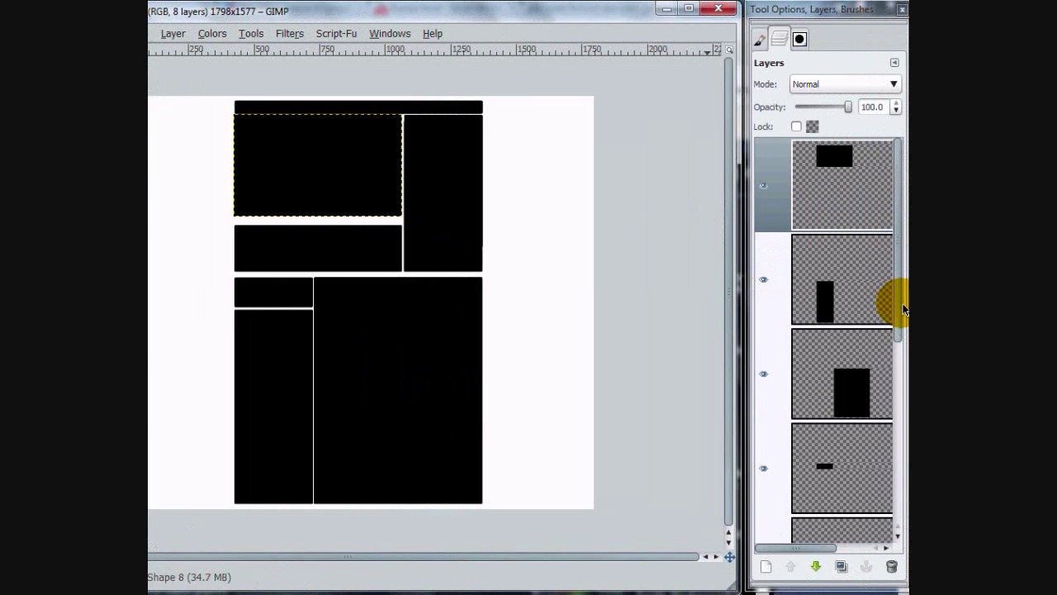
Make the Background layer active and set the foreground color to dark blue 002f4d.
drag(900, 318, 899, 188)
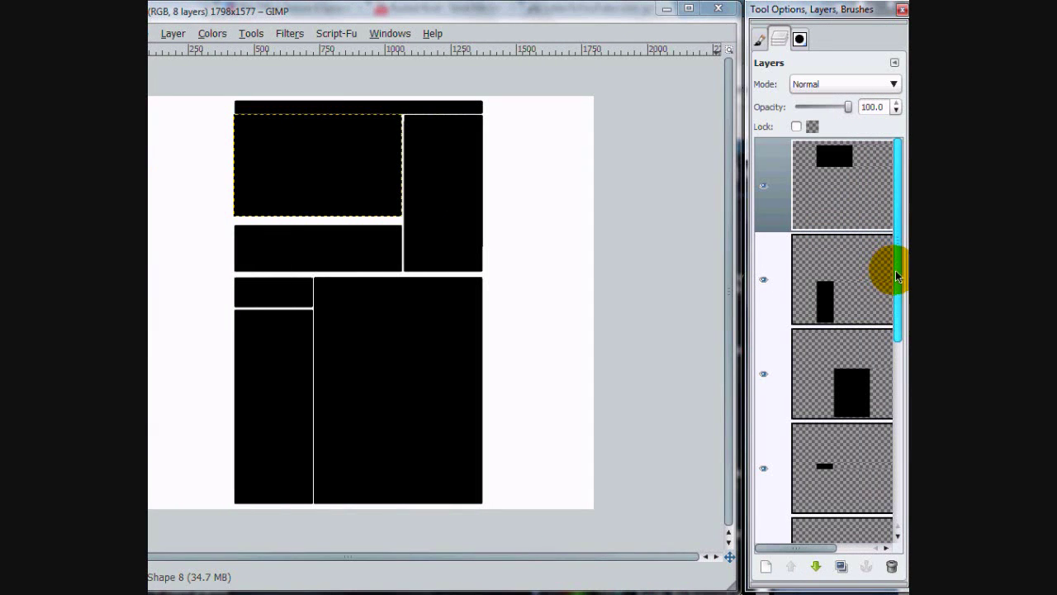
drag(899, 272, 892, 479)
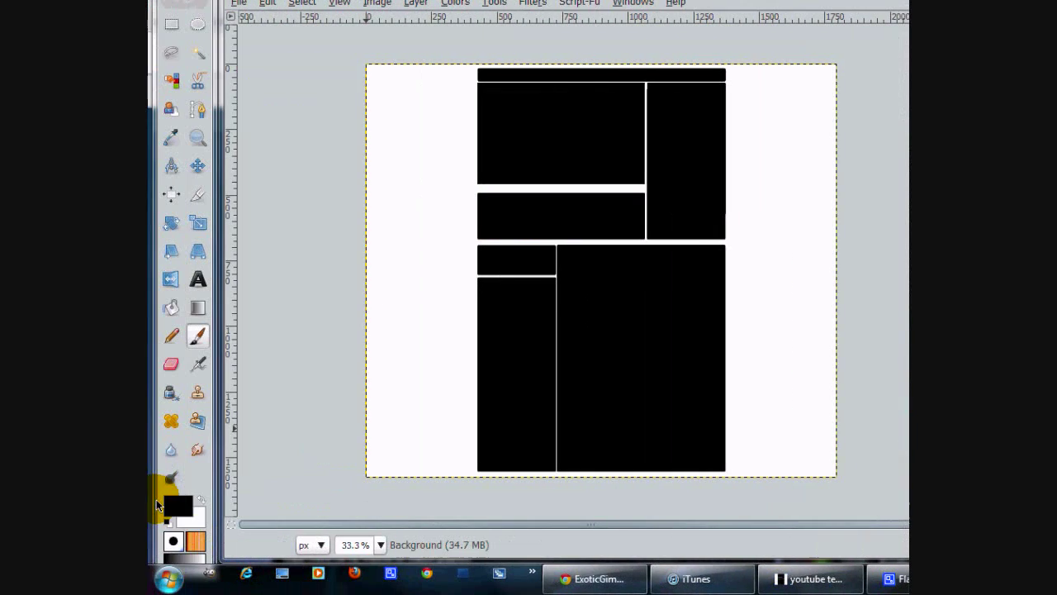
click(173, 503)
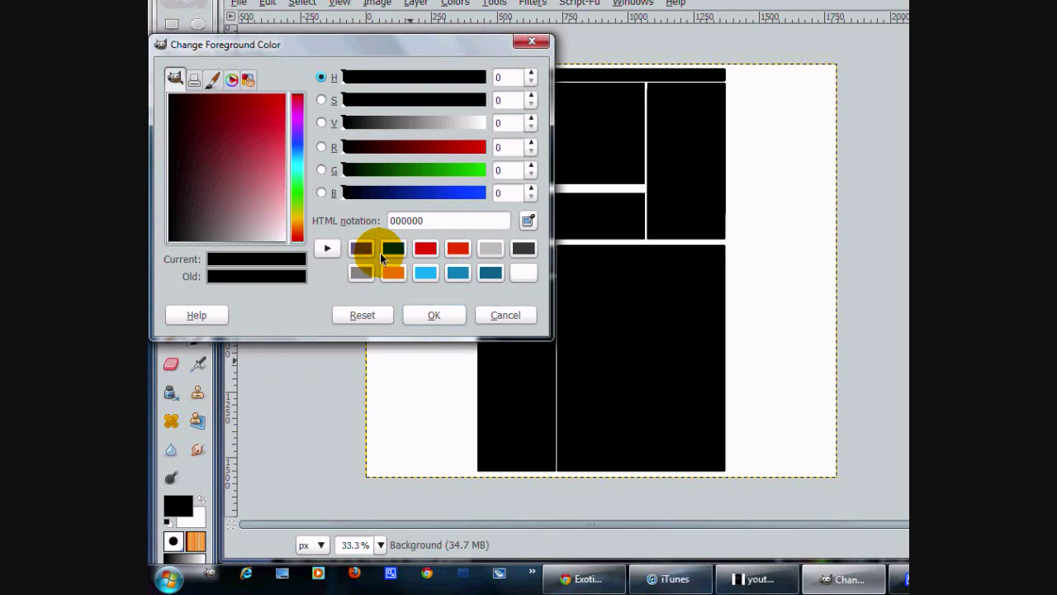
click(386, 251)
click(417, 314)
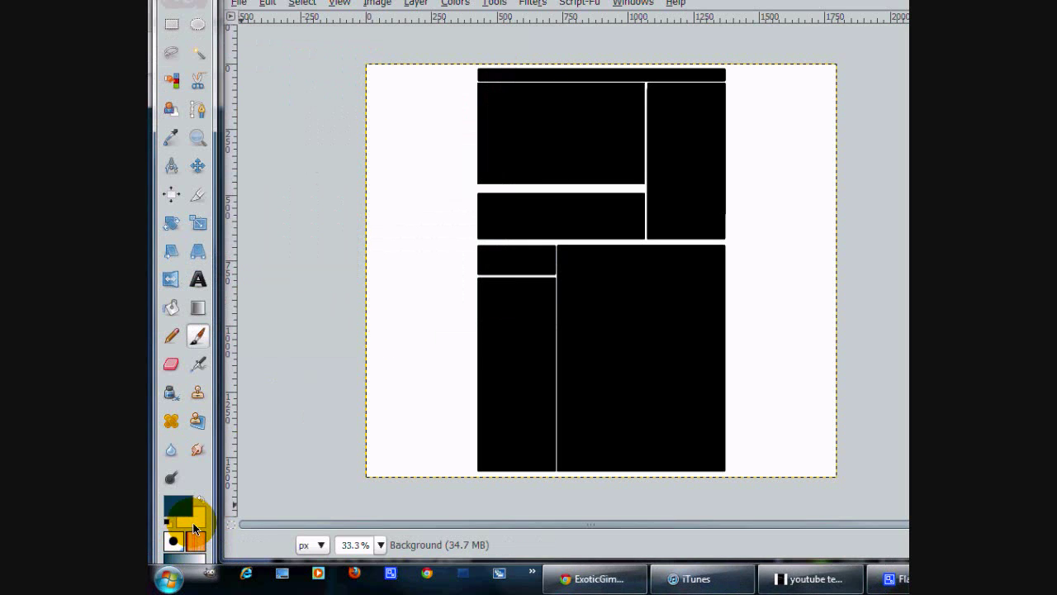
Set the background color to purple 654b7b.
click(196, 527)
click(360, 249)
click(394, 249)
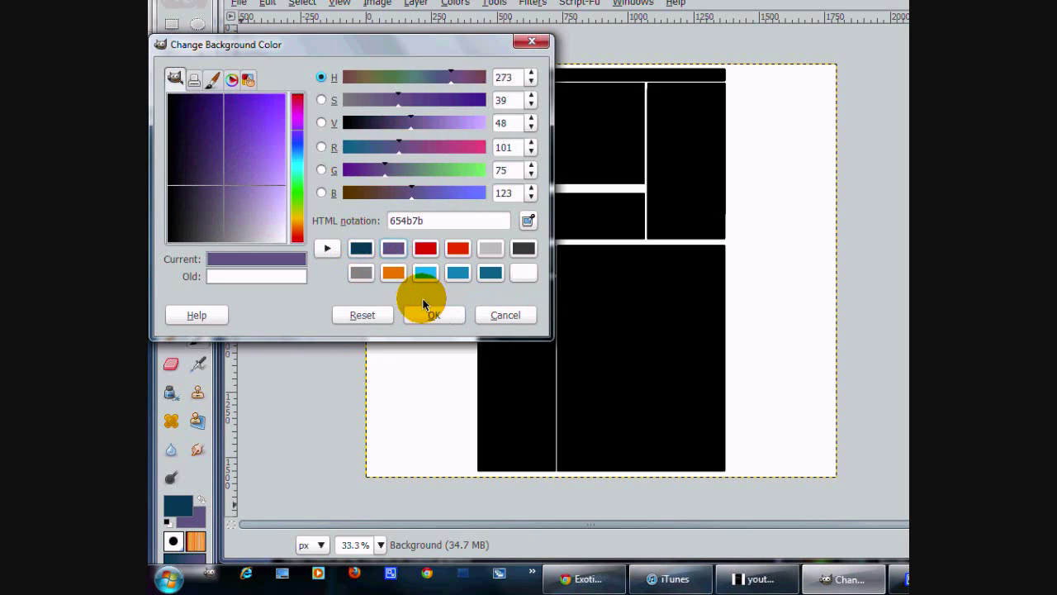
click(422, 315)
Check the HTML notation of the foreground color and of the background color.
click(192, 499)
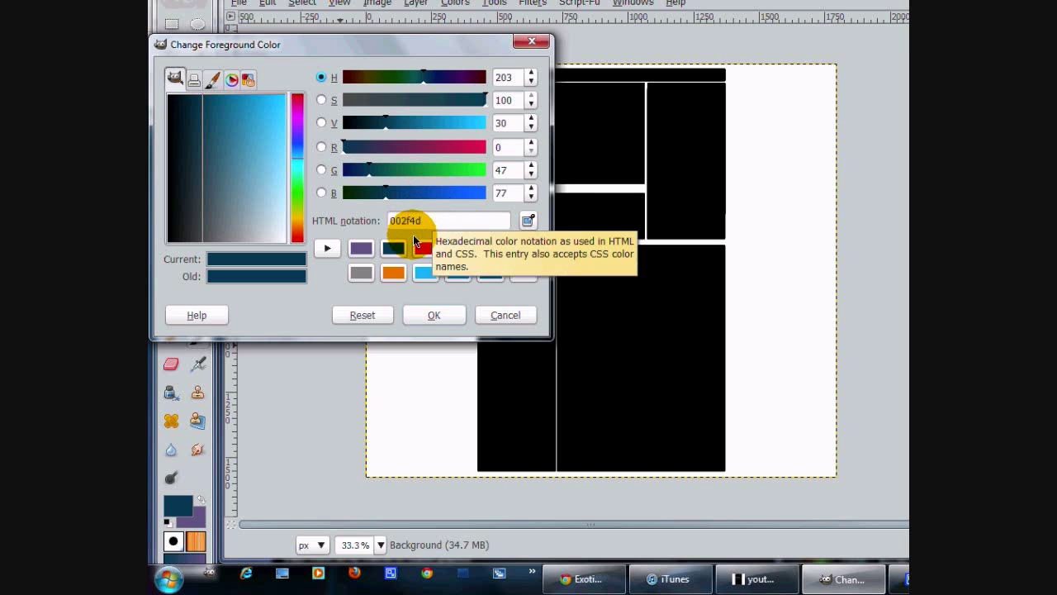
click(421, 315)
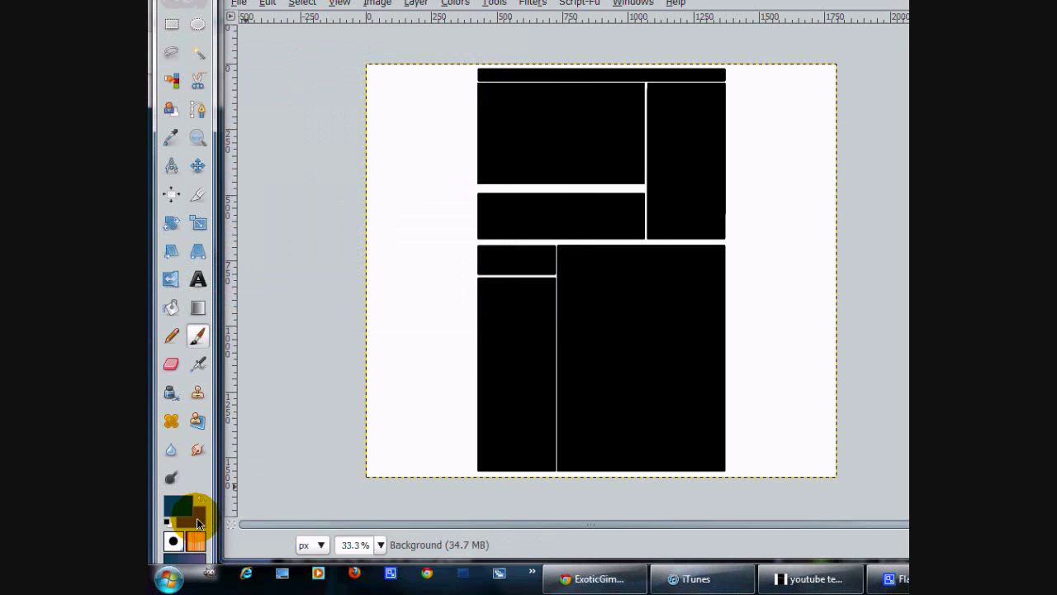
click(197, 518)
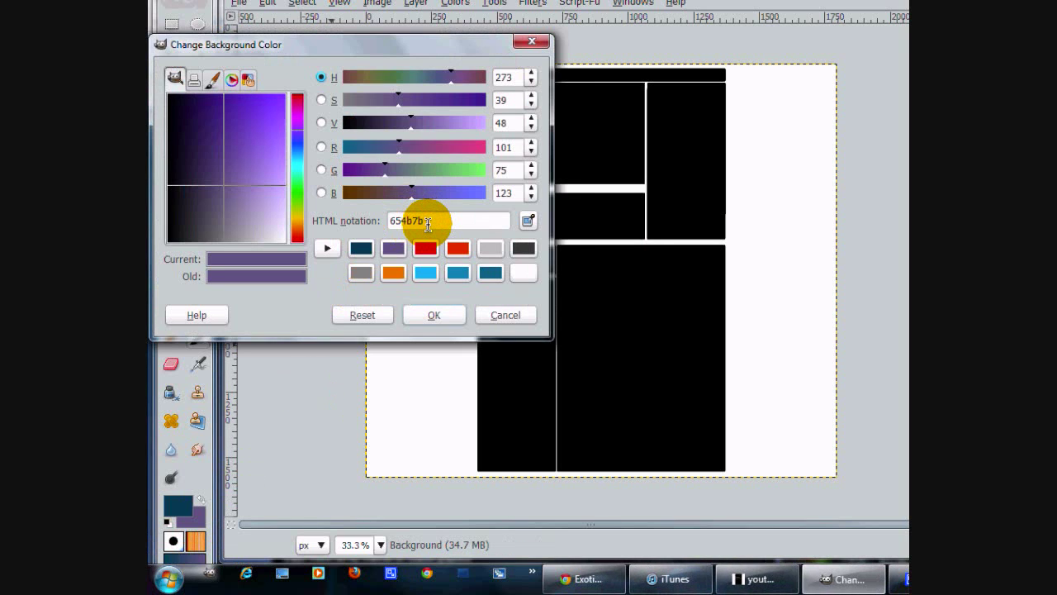
click(435, 315)
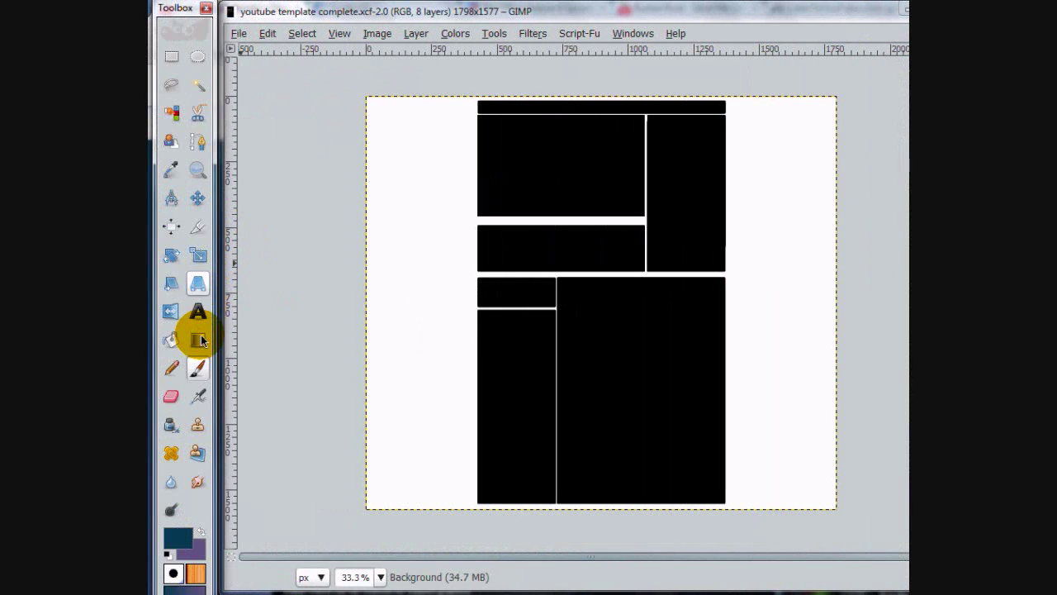
Set up the Blend tool with the FG to BG (RGB) gradient and a Radial shape.
click(199, 339)
click(760, 38)
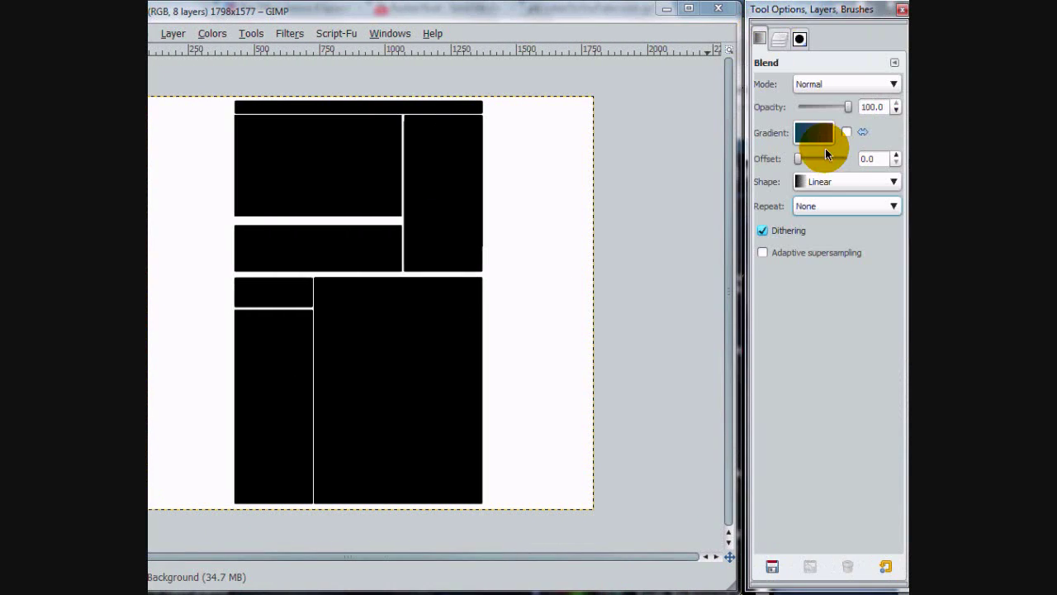
click(816, 182)
click(816, 182)
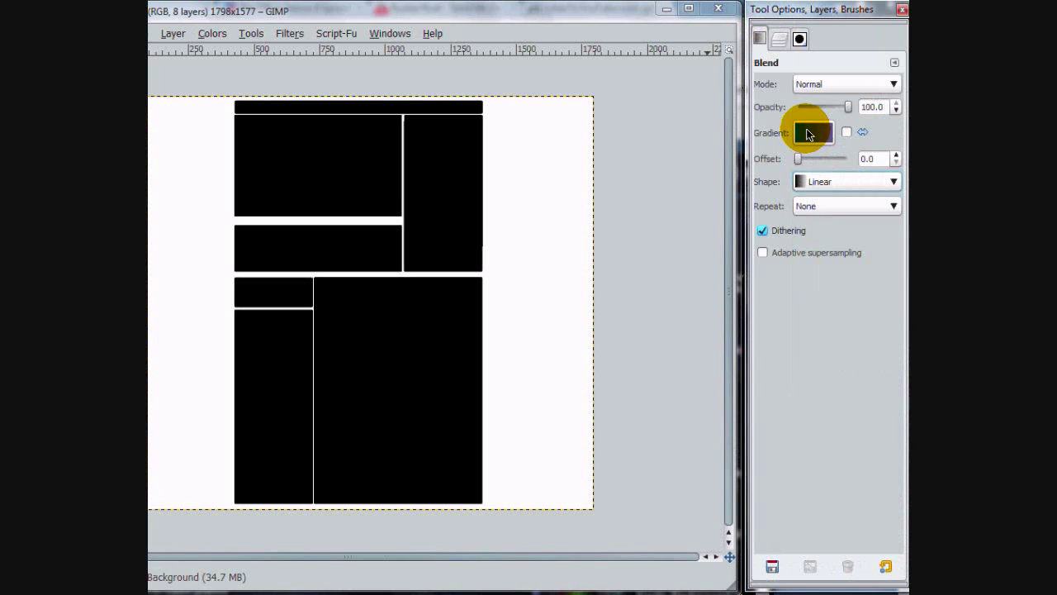
click(814, 132)
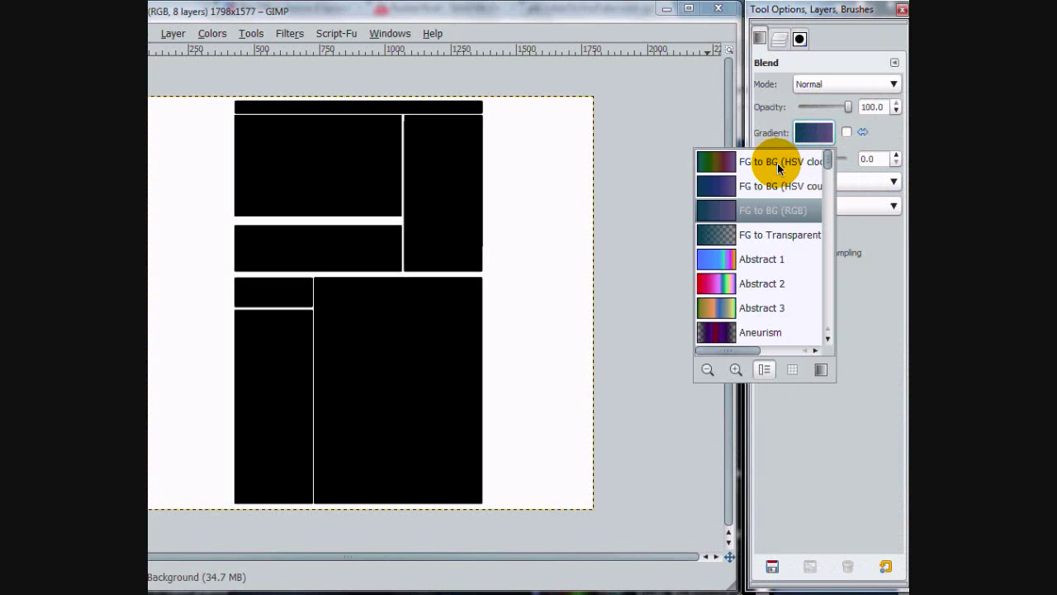
click(810, 132)
click(818, 184)
click(819, 221)
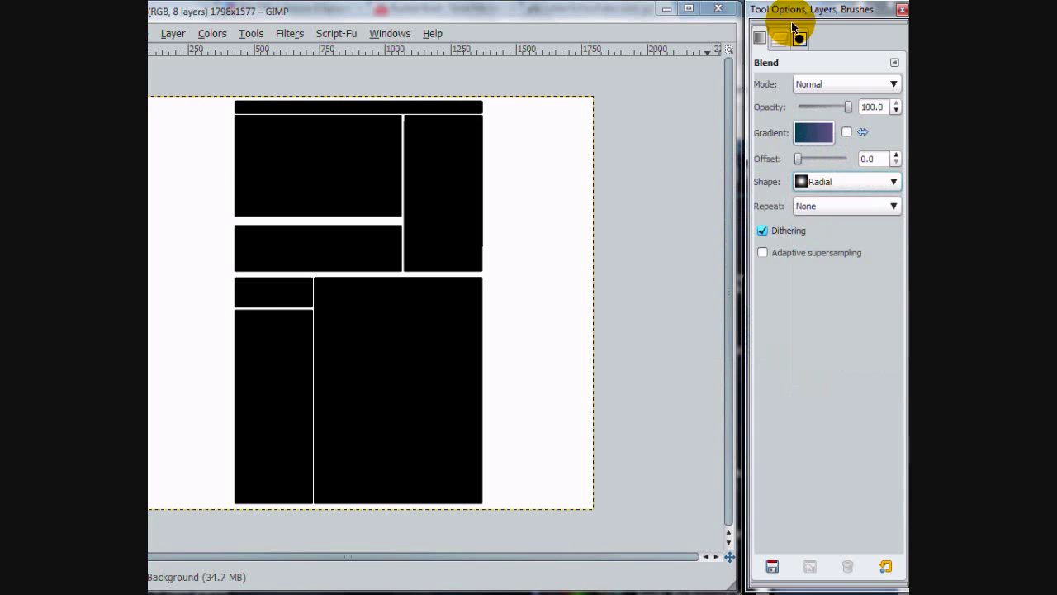
Swap the two colors and fill the Background layer with a radial gradient from the image center to beyond its upper-left corner.
click(779, 39)
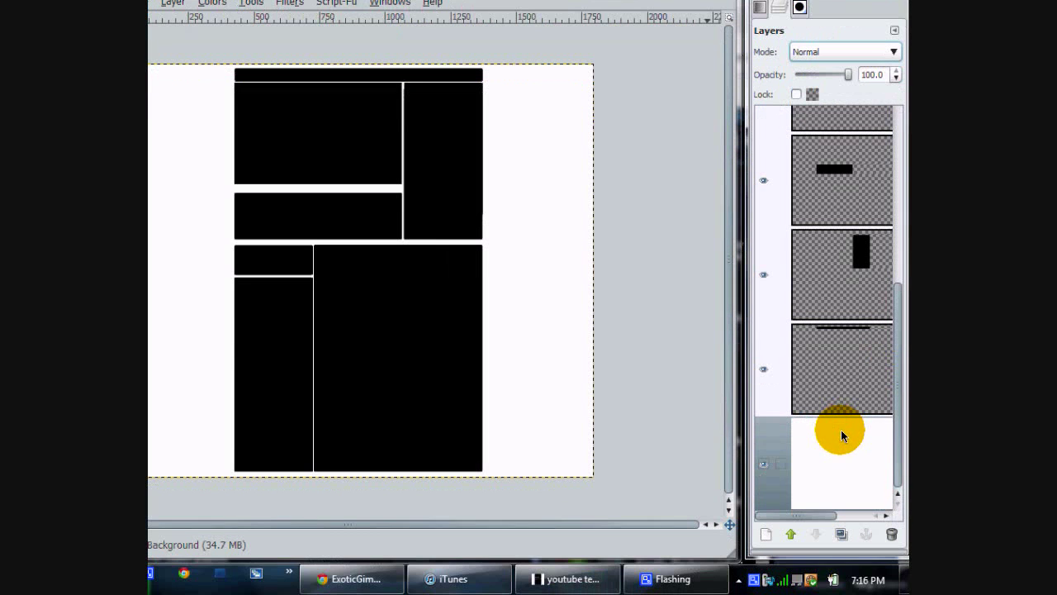
click(841, 429)
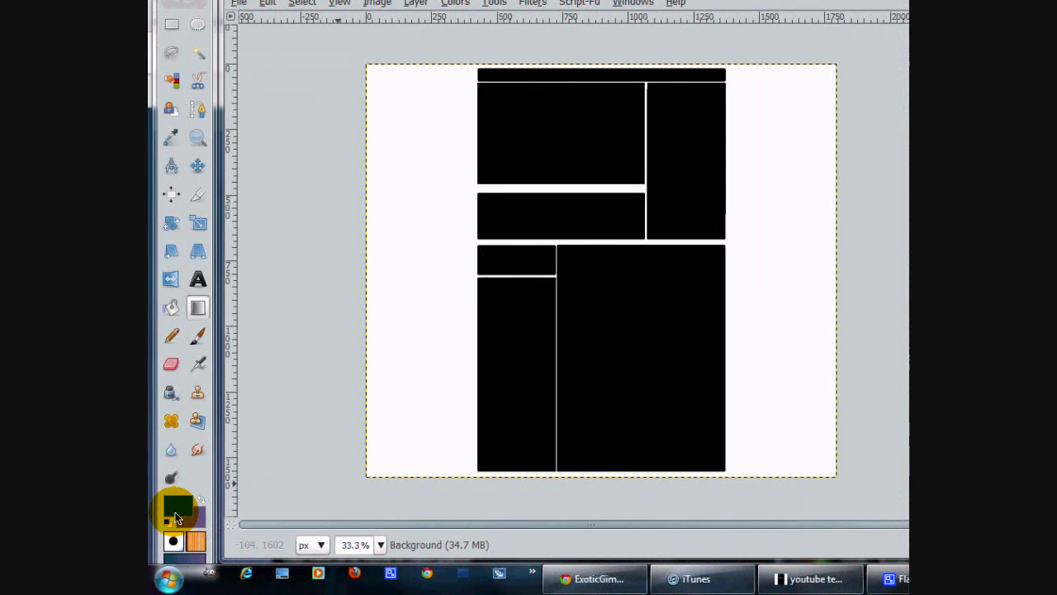
drag(602, 241, 335, 64)
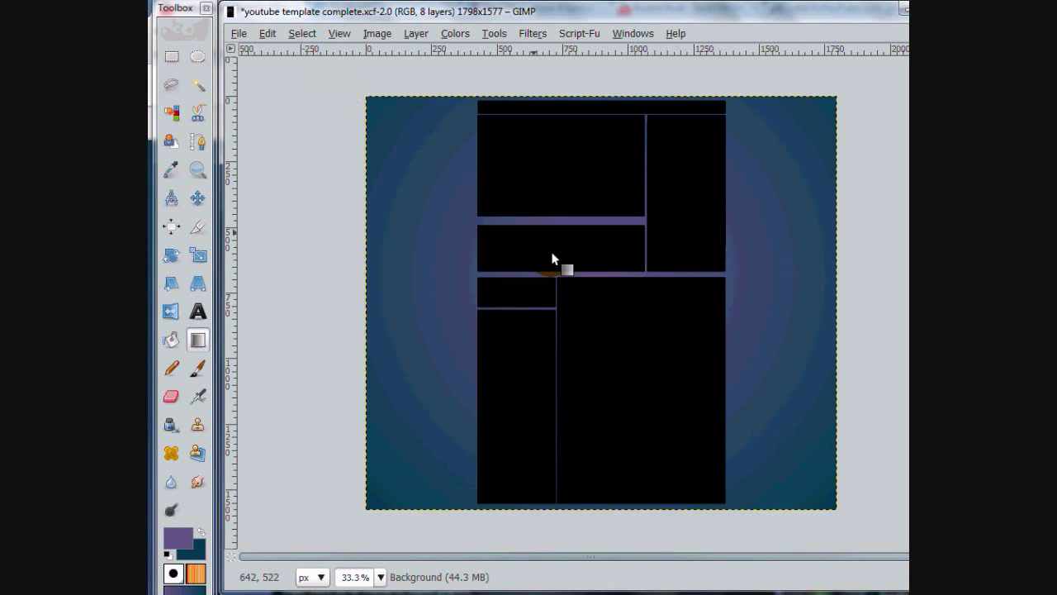
drag(605, 279, 223, 54)
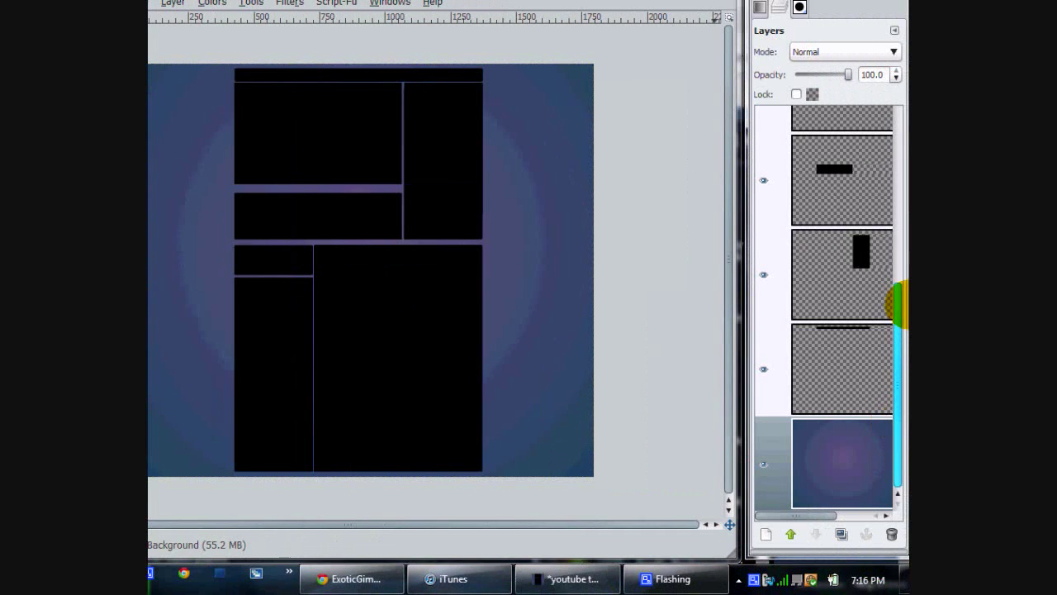
Bucket fill the small rectangle on the Shape 5 layer with the purple foreground color.
drag(898, 306, 897, 350)
click(843, 211)
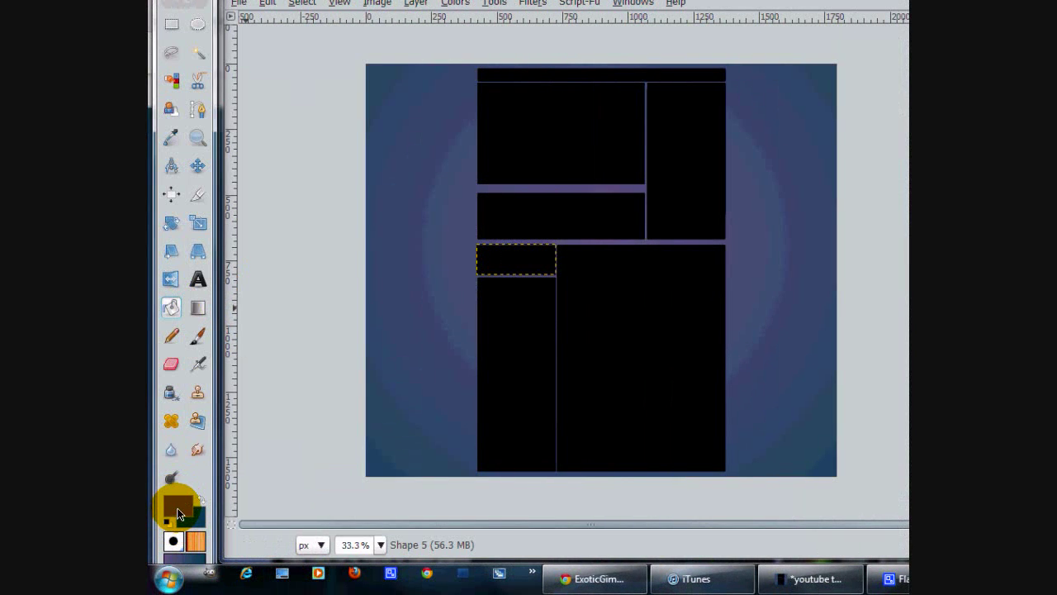
click(173, 507)
click(426, 314)
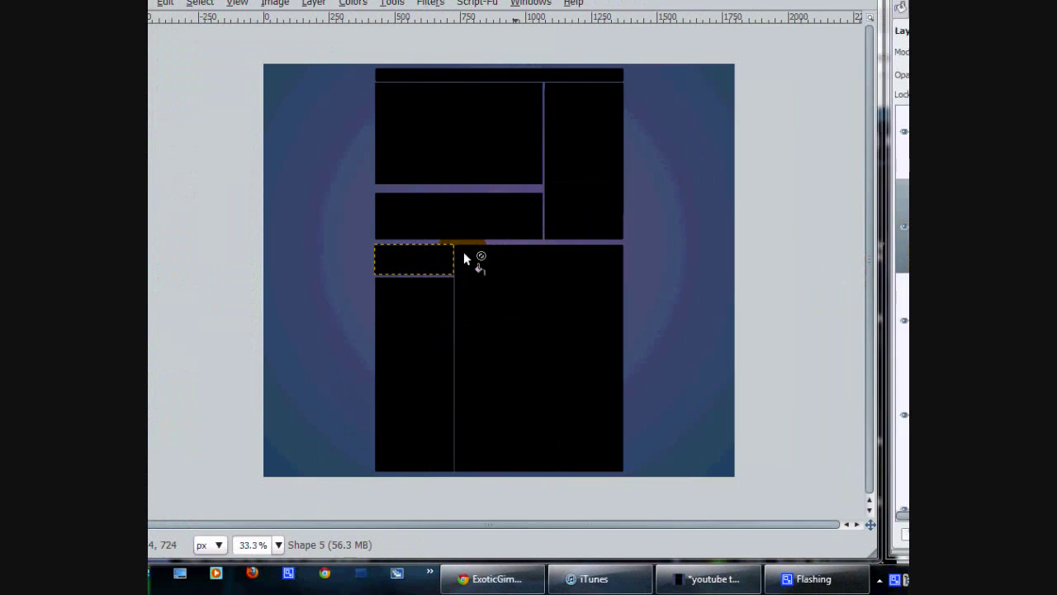
click(443, 256)
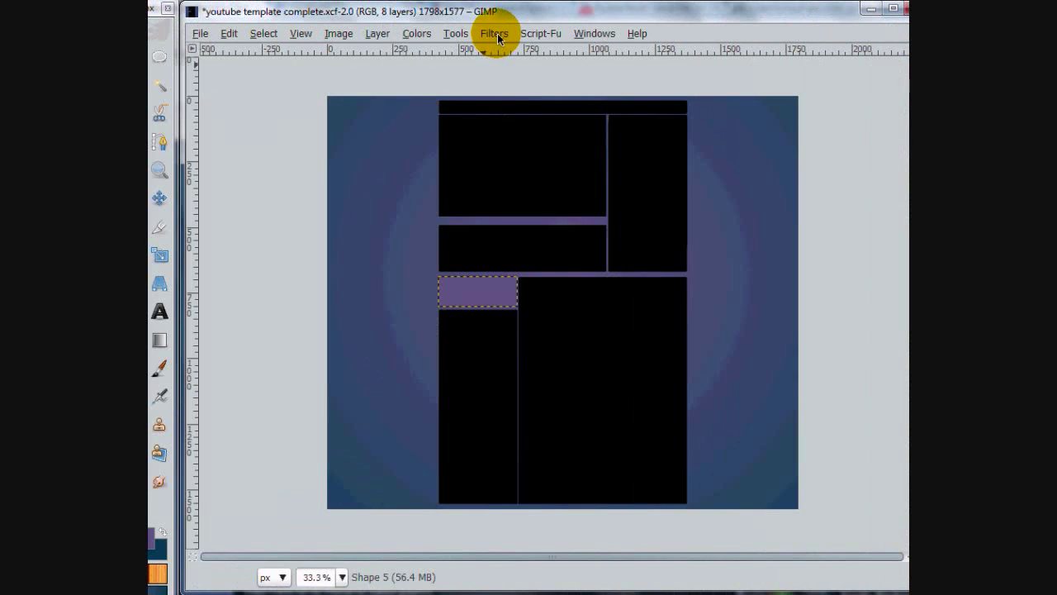
Add a drop shadow to the purple rectangle with offsets X 3 and Y 3, blur radius 30, opacity 80 and resizing not allowed.
click(498, 33)
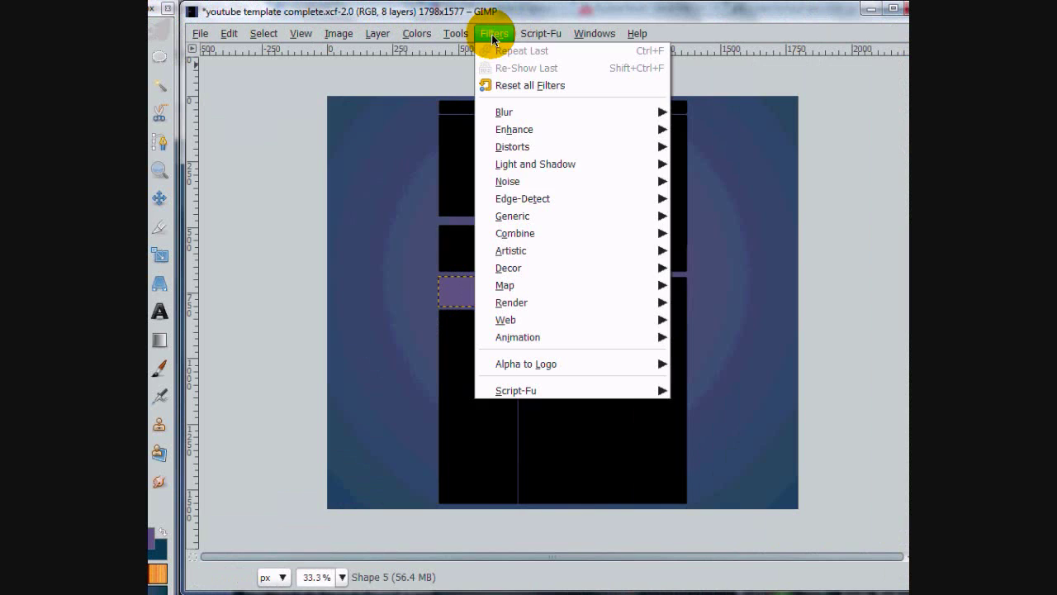
mouse_move(552, 164)
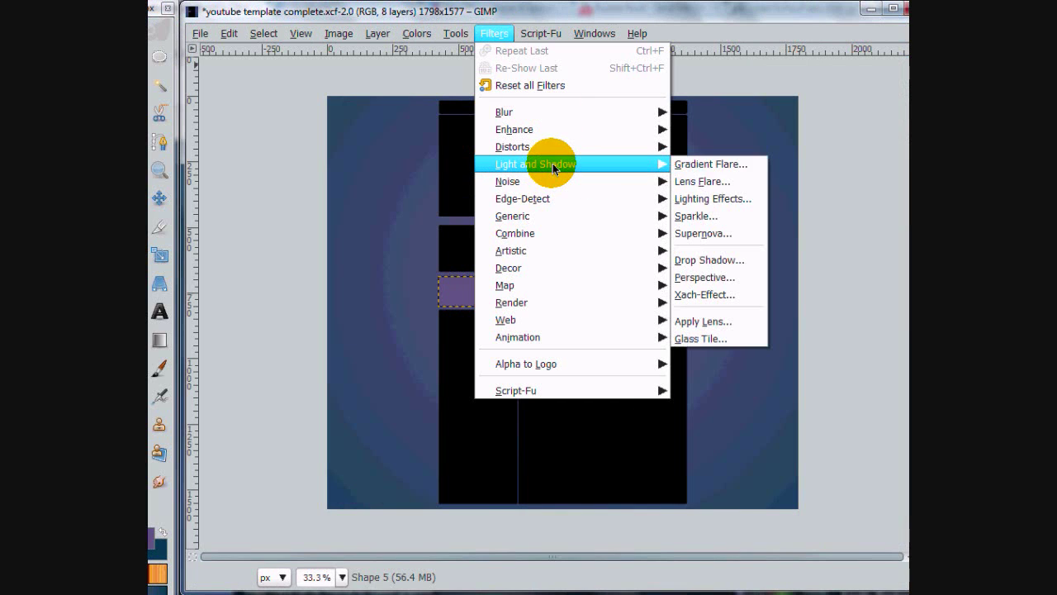
click(709, 259)
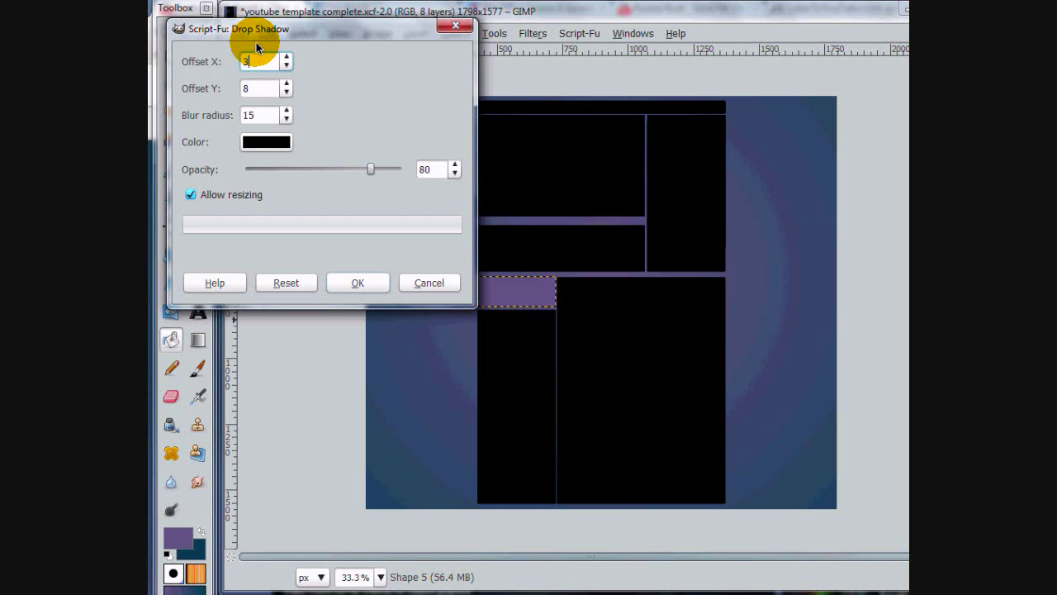
key(Tab)
text(3)
key(Tab)
text(30)
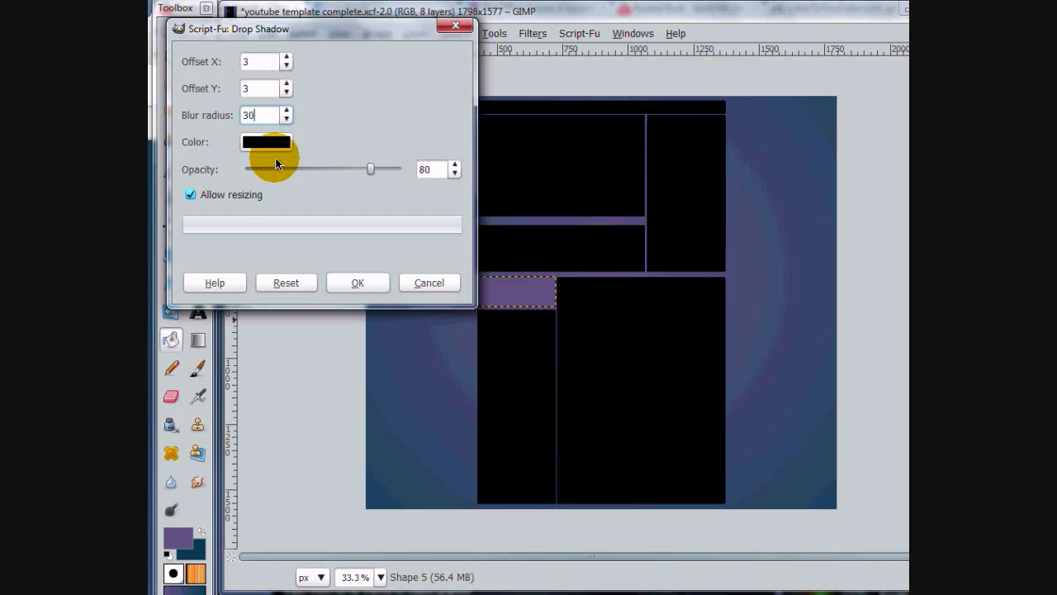
click(189, 196)
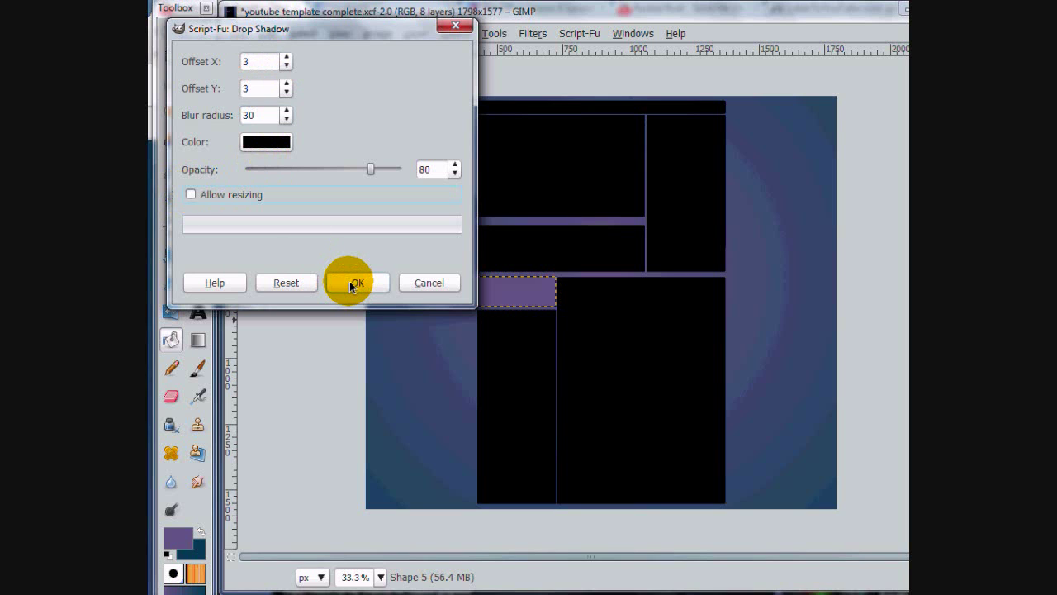
click(357, 282)
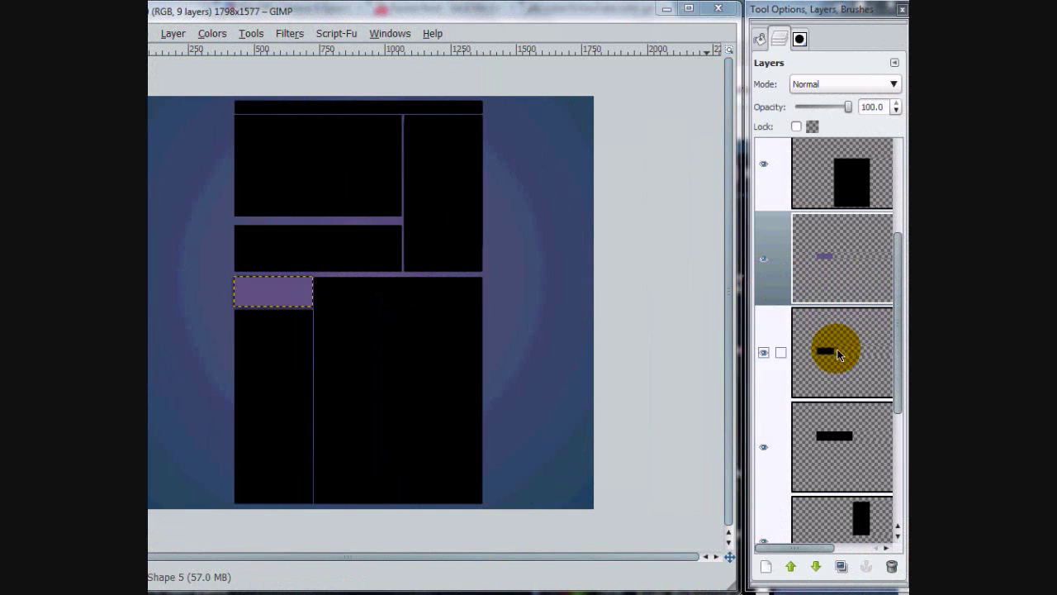
Expand the purple rectangle's Shape 5 layer to the full image size.
click(869, 342)
click(872, 278)
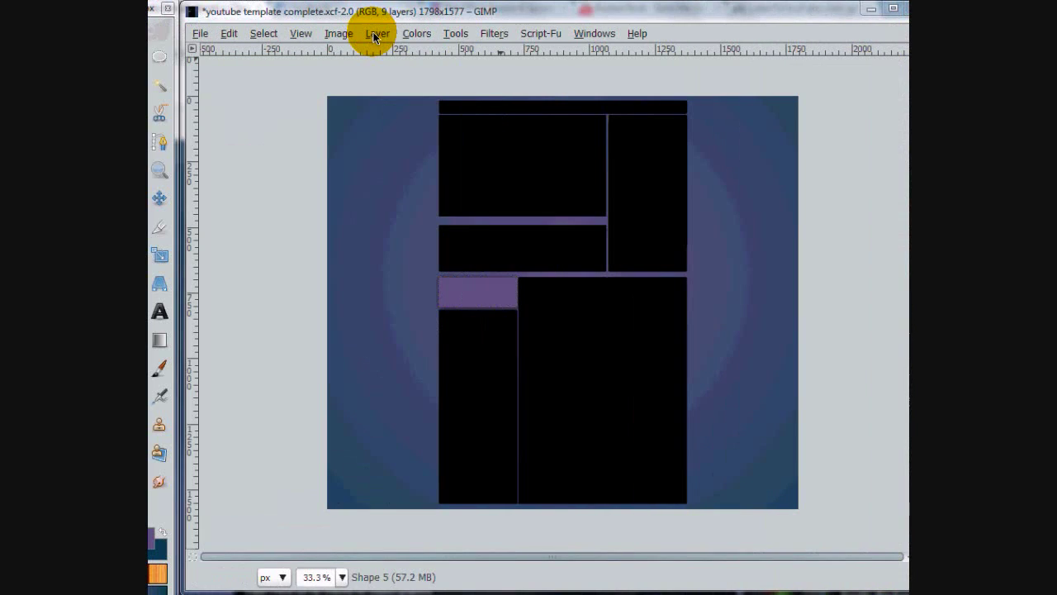
click(172, 33)
click(457, 262)
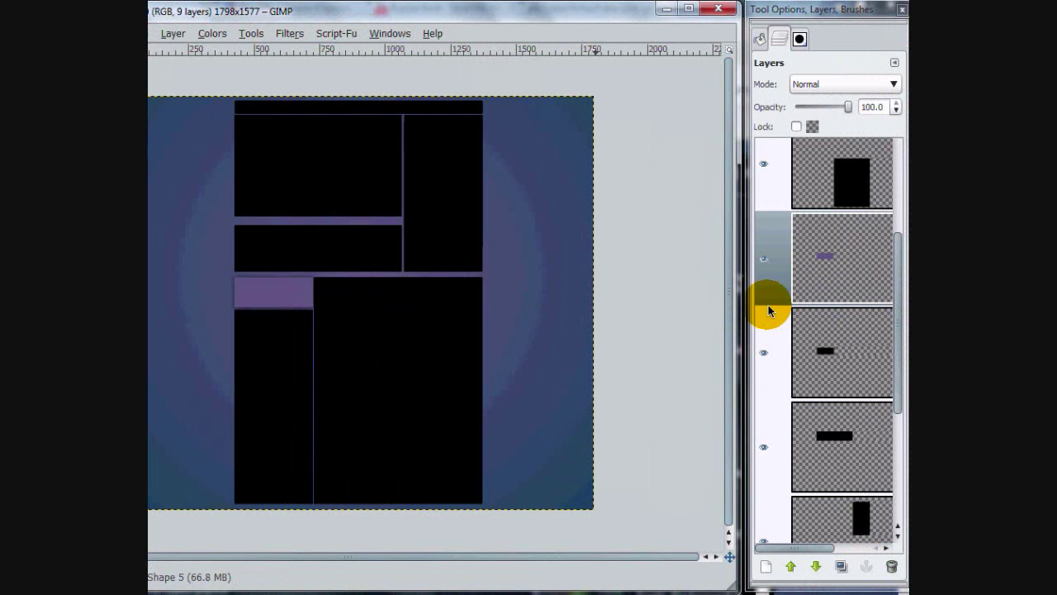
Create a selection from the alpha of the purple rectangle's Shape 5 layer.
click(819, 267)
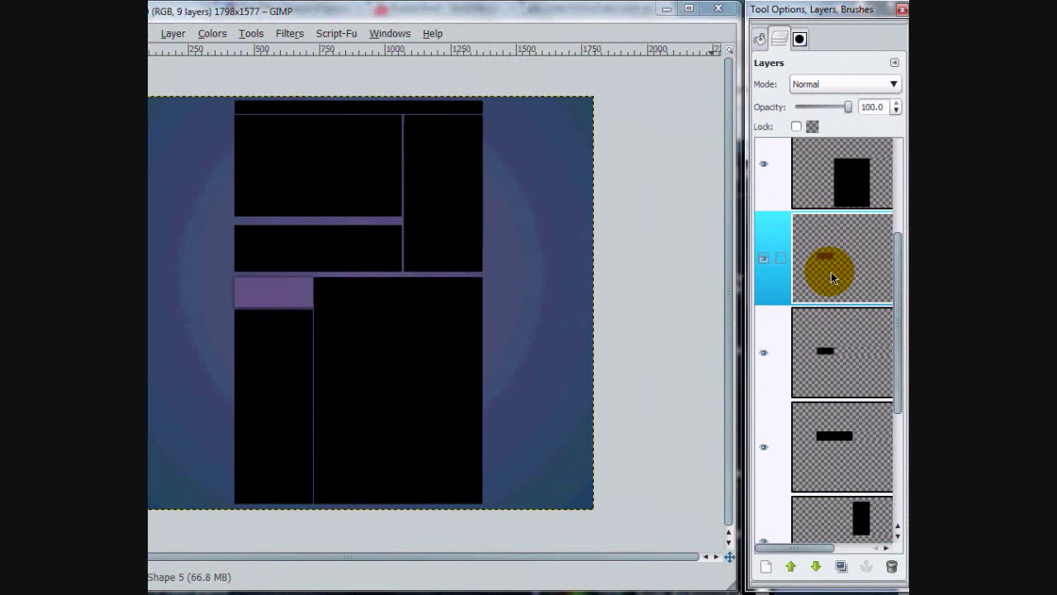
right_click(831, 277)
click(746, 383)
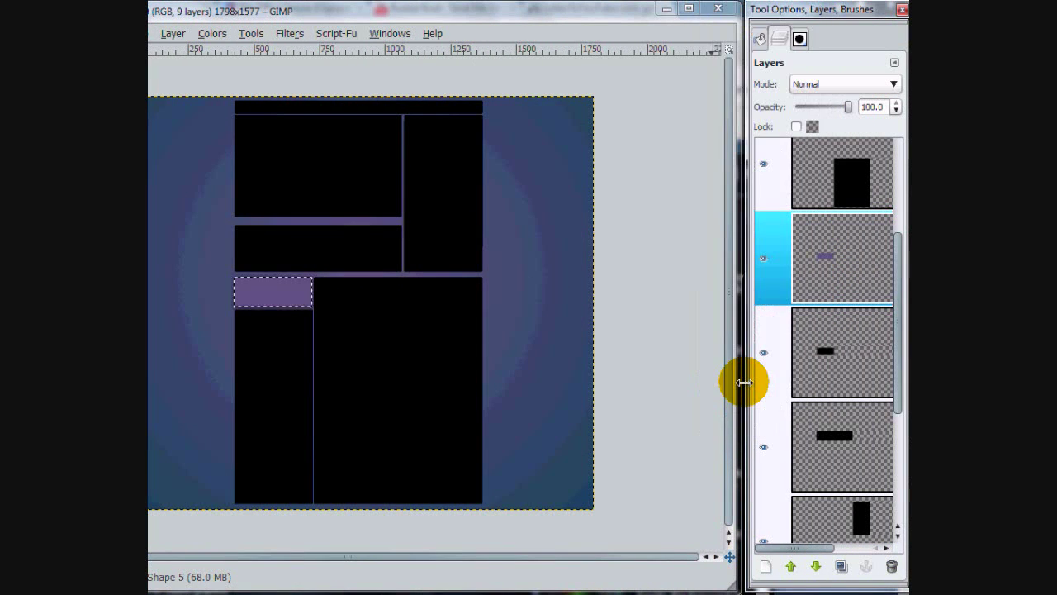
Add a new transparent 1798 × 1577 px layer directly above the Drop Shadow layer.
click(834, 342)
click(766, 535)
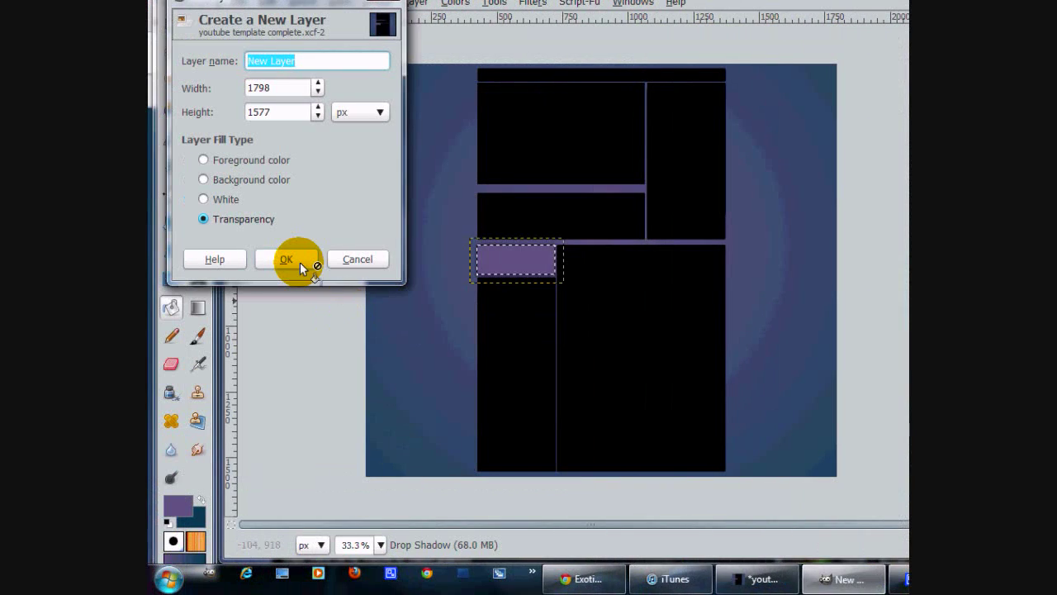
click(296, 258)
Grow the selection by a few pixels so it extends slightly beyond the purple rectangle's edges.
click(316, 31)
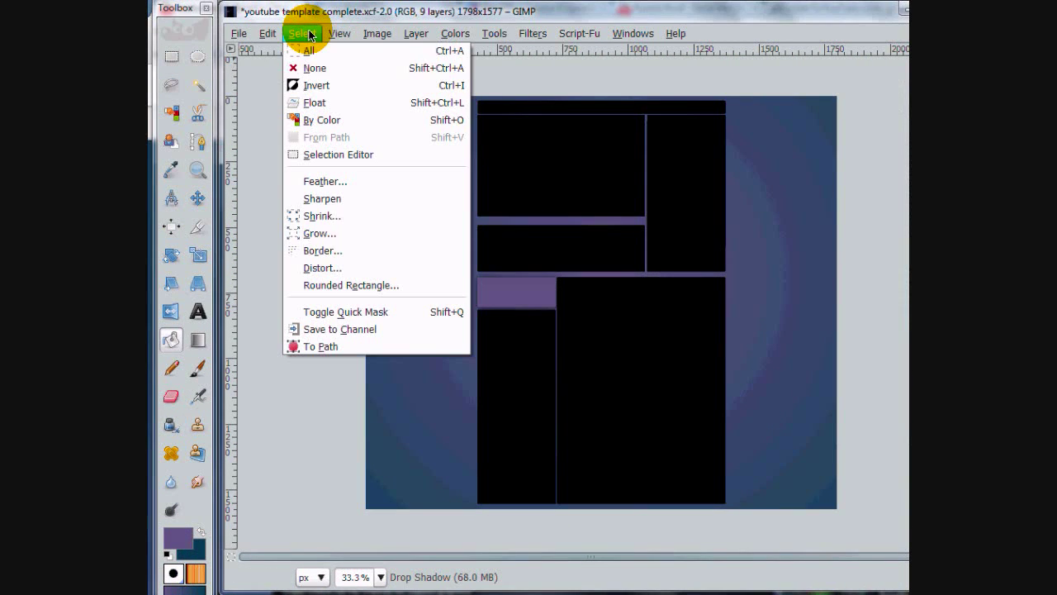
click(324, 233)
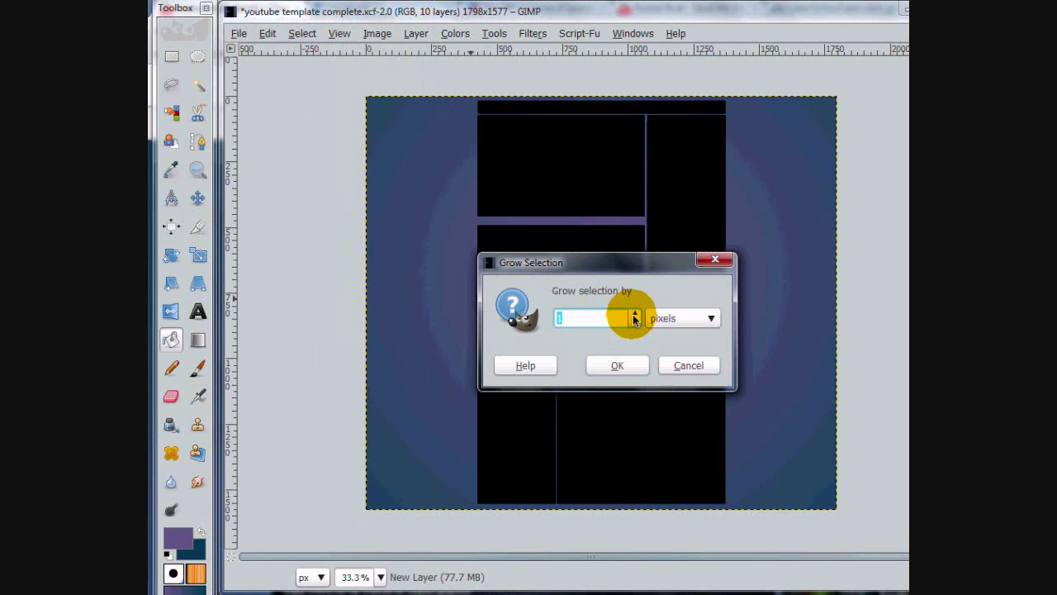
click(616, 364)
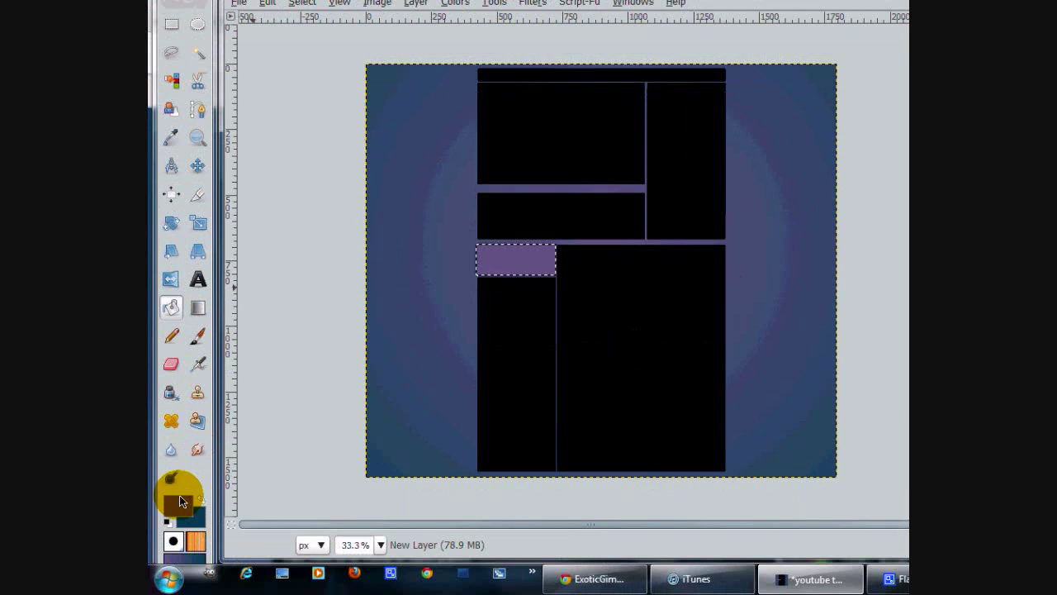
Reset the colors to default with white as foreground, fill the selection with white on the new layer, and deselect.
click(169, 521)
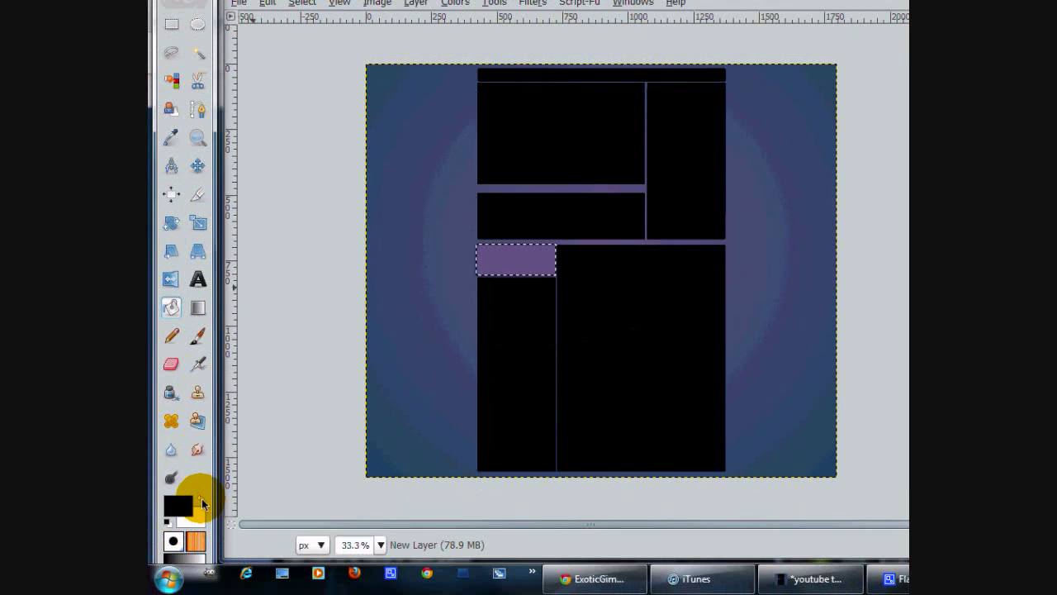
click(202, 498)
drag(531, 264, 502, 259)
click(302, 2)
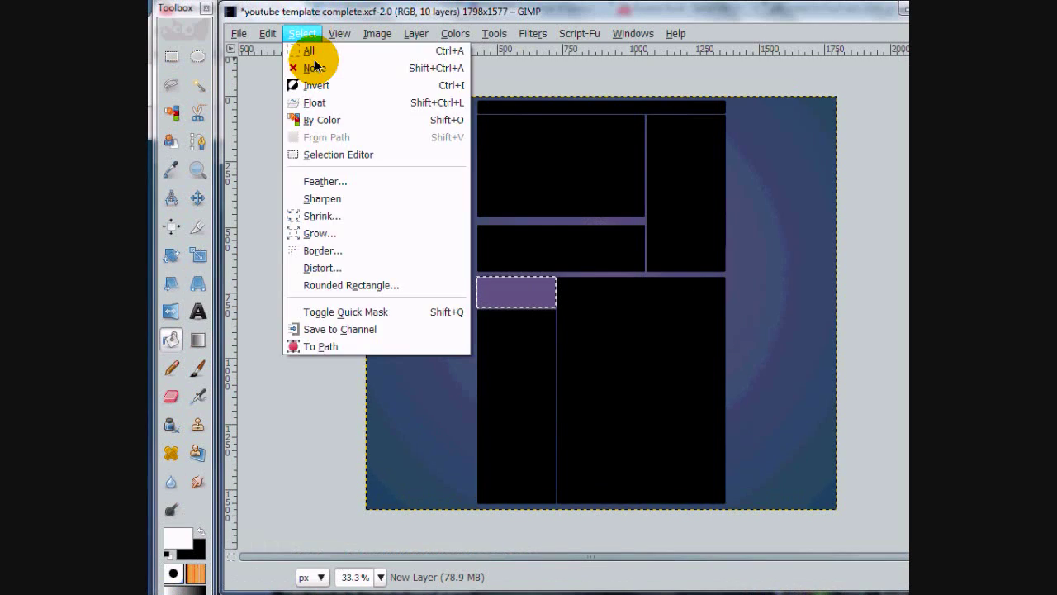
click(324, 76)
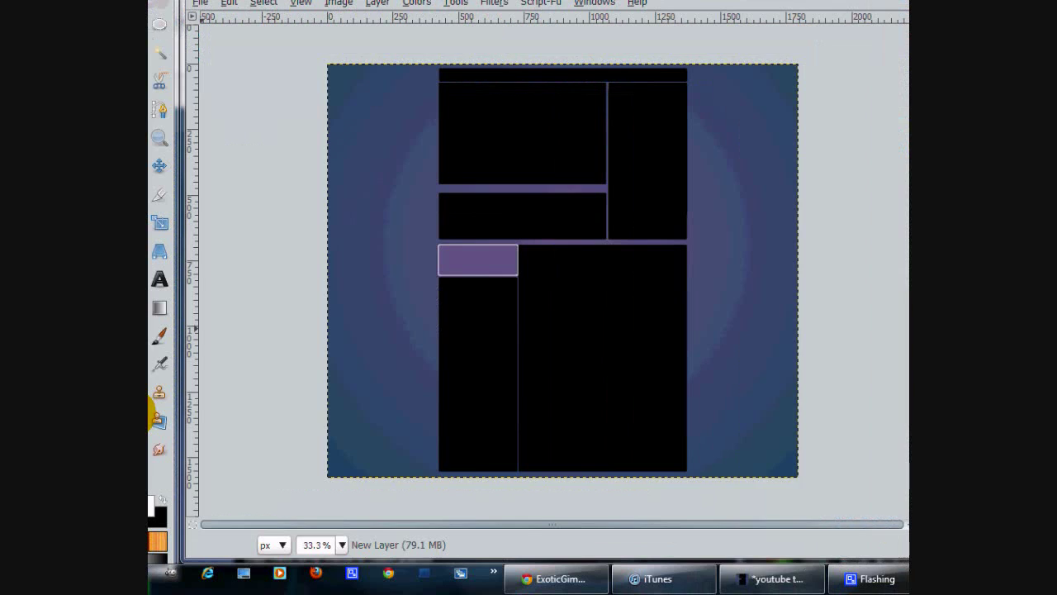
Choose the Eraser tool and set its brush to Very Fuzzy Brush.
click(171, 364)
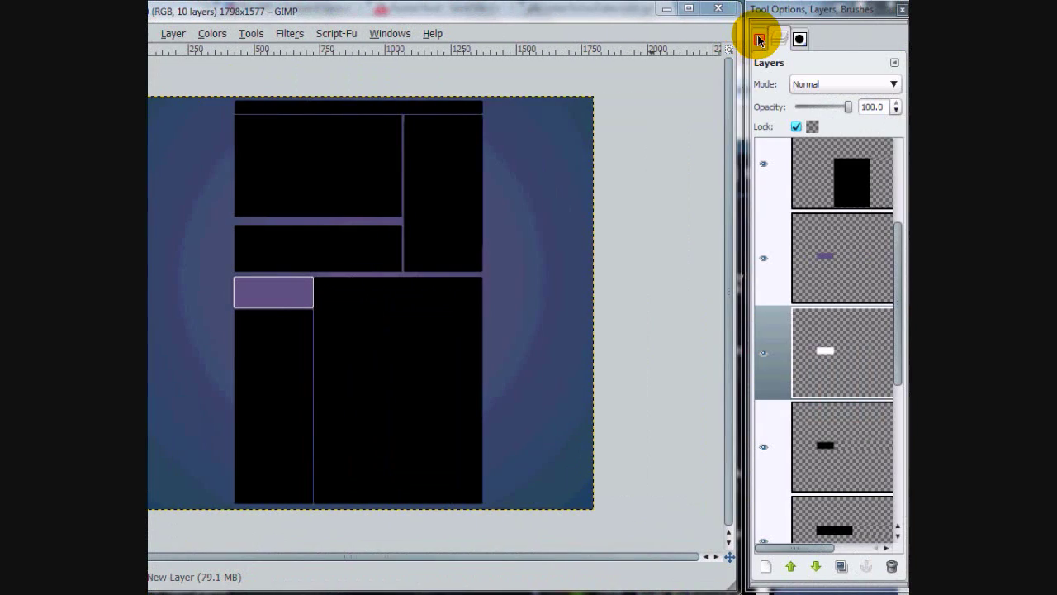
click(759, 38)
click(801, 133)
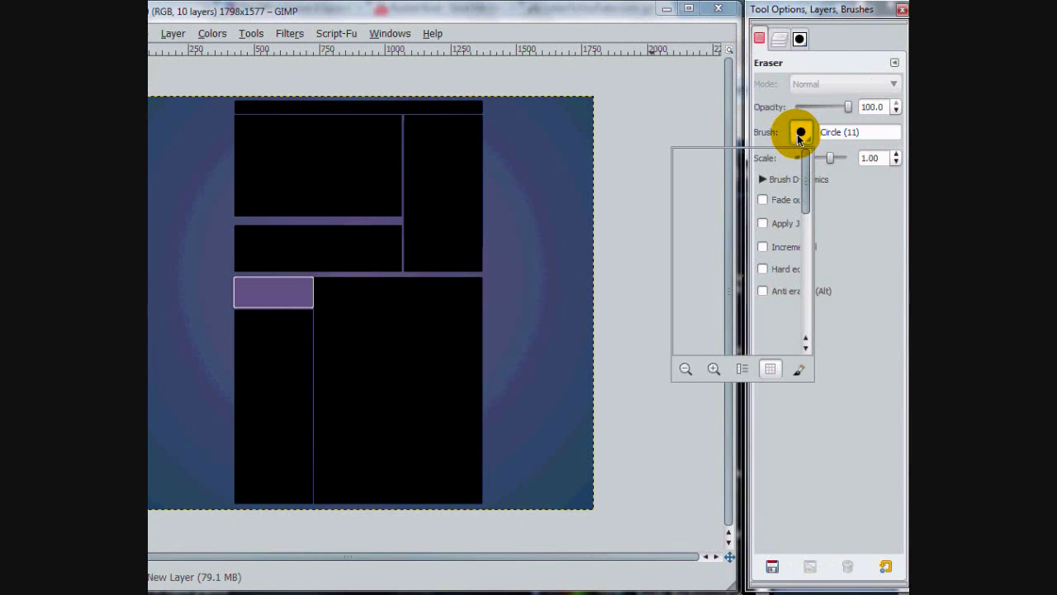
click(704, 155)
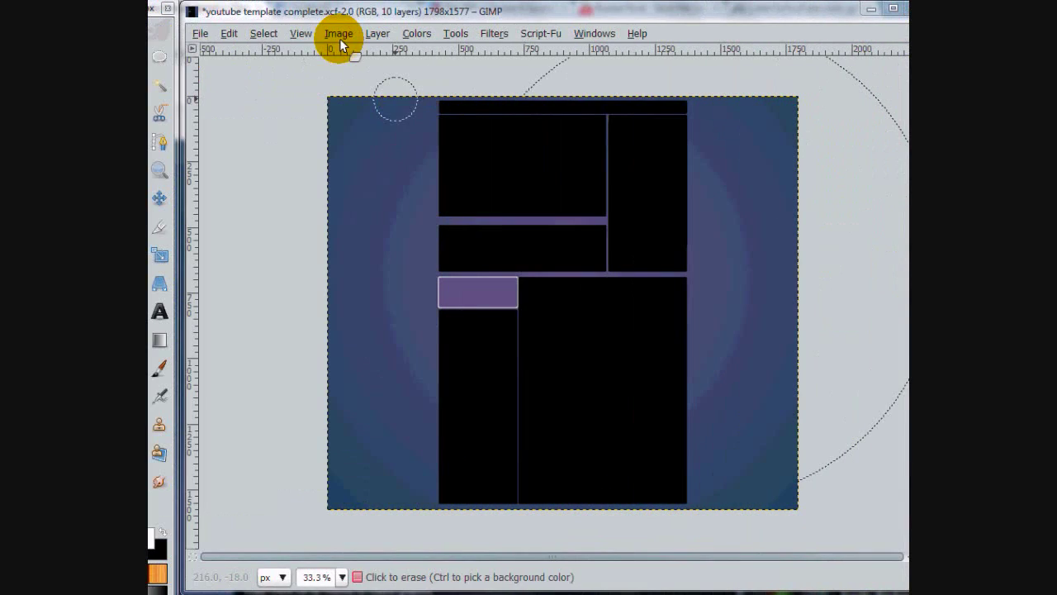
Erase the white outline around the purple rectangle, keeping only a fading highlight at its upper-left corner.
click(301, 33)
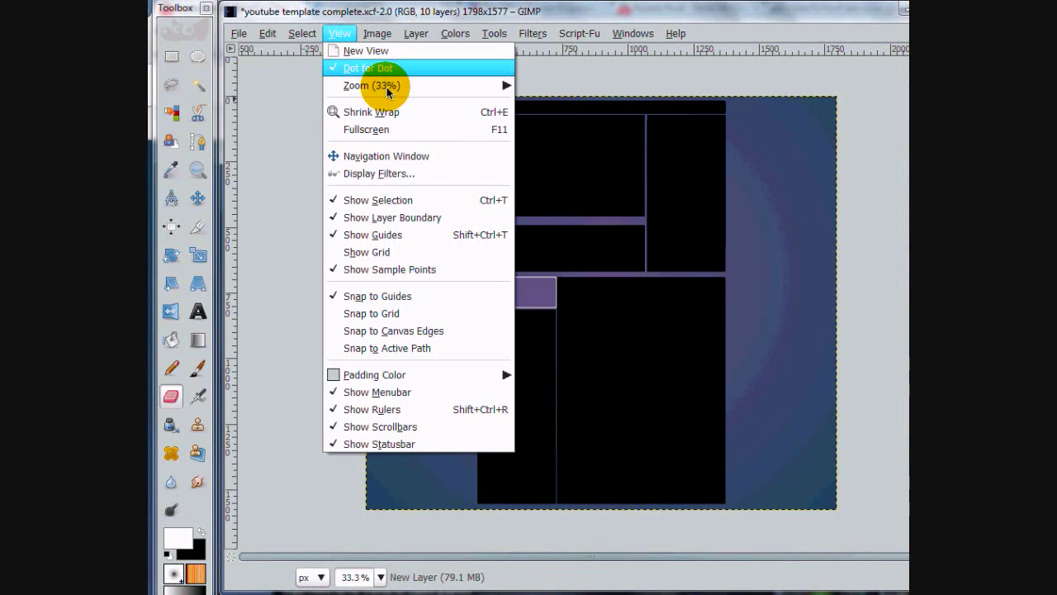
mouse_move(314, 85)
click(570, 250)
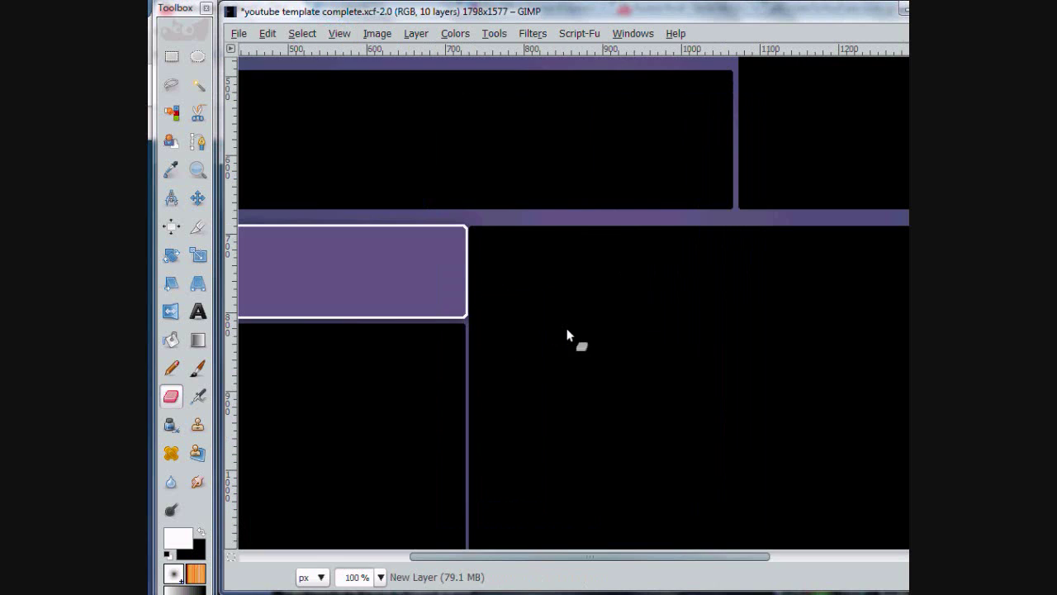
drag(472, 525, 383, 526)
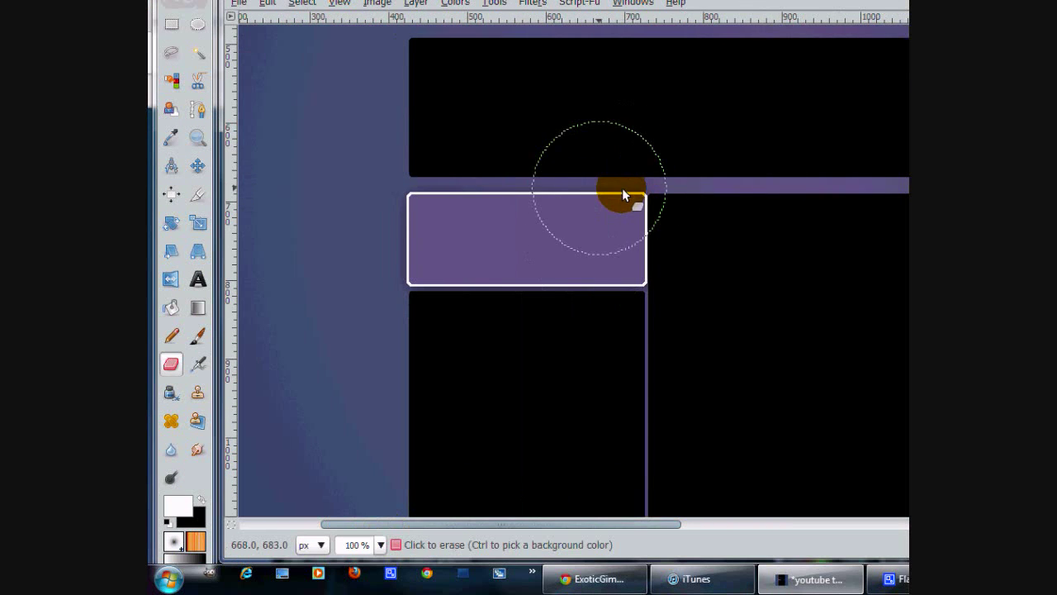
mouse_move(652, 250)
mouse_down()
mouse_move(603, 289)
mouse_move(618, 285)
mouse_move(602, 289)
mouse_move(631, 278)
mouse_move(662, 223)
mouse_move(589, 298)
mouse_move(562, 290)
mouse_move(447, 305)
mouse_move(451, 292)
mouse_move(408, 291)
mouse_move(562, 291)
mouse_move(559, 202)
mouse_move(525, 189)
mouse_move(512, 191)
mouse_move(625, 205)
mouse_move(660, 220)
mouse_move(606, 289)
mouse_move(526, 302)
mouse_move(632, 297)
mouse_move(663, 211)
mouse_move(551, 251)
mouse_move(507, 254)
mouse_move(515, 279)
mouse_up()
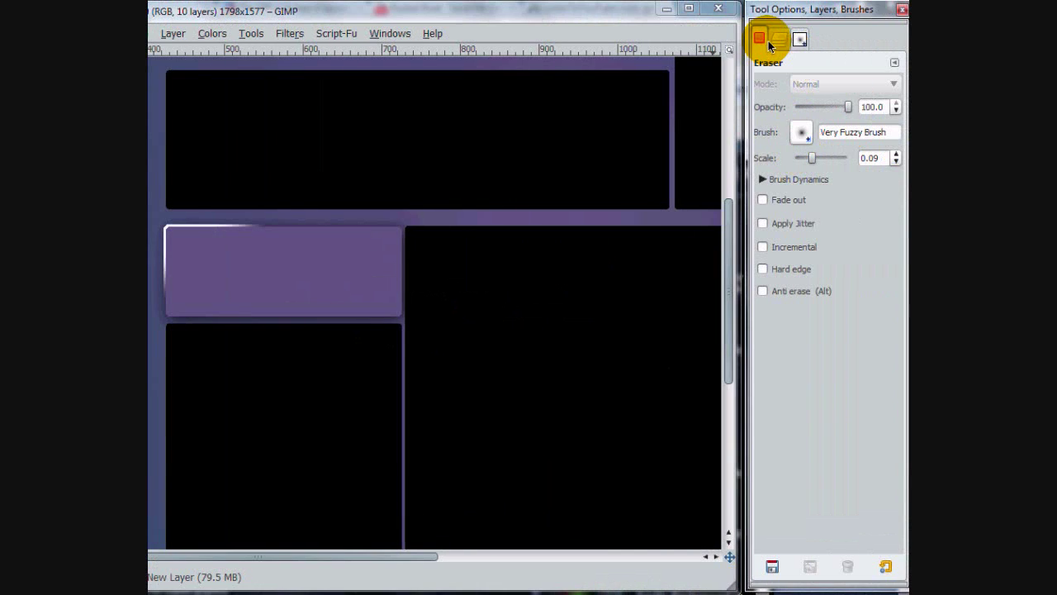
Turn off the transparency lock on the white highlight layer and lower its opacity to 67.6.
click(778, 41)
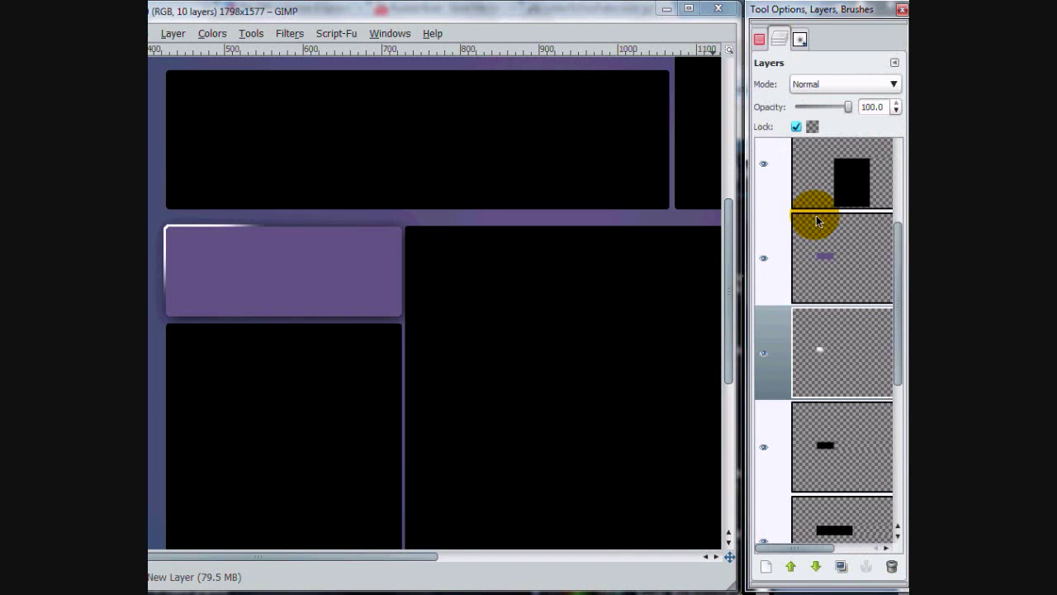
click(825, 346)
click(796, 126)
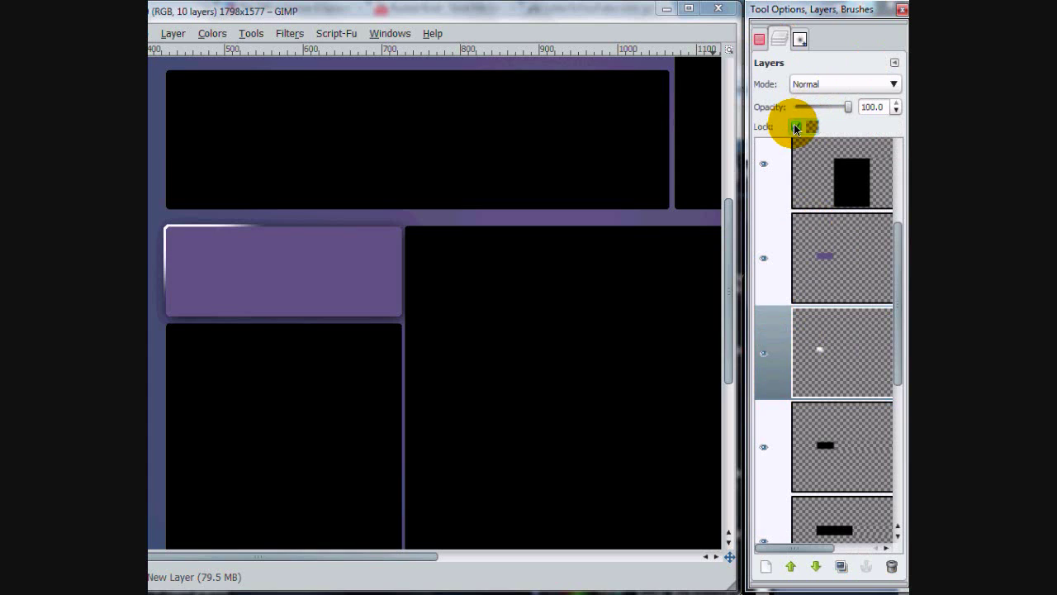
drag(845, 106, 832, 109)
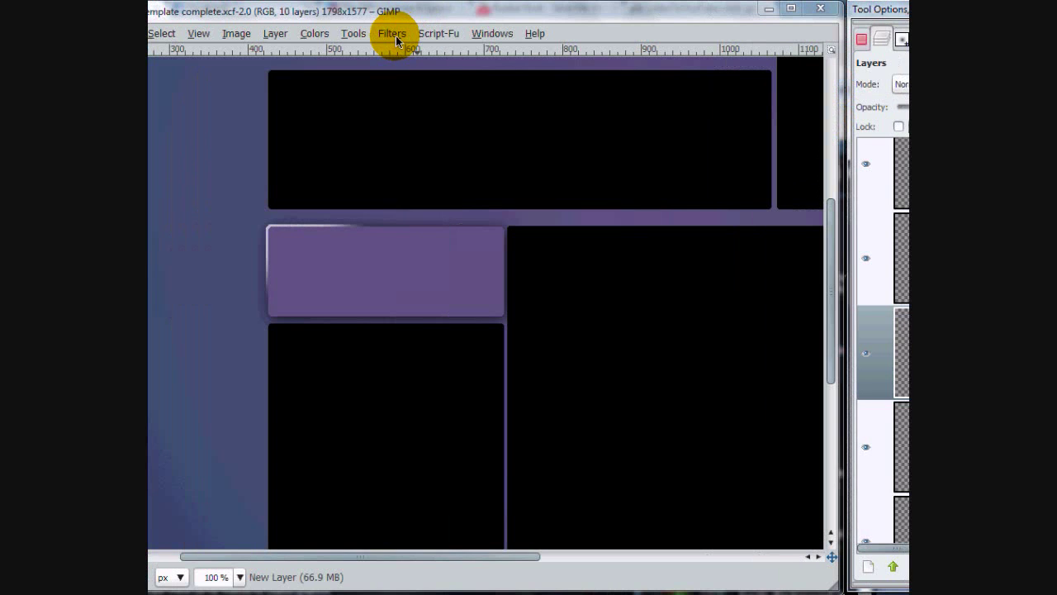
Apply an RLE Gaussian Blur with 2.0 px horizontal and vertical radius to the highlight layer.
click(290, 33)
mouse_move(429, 130)
click(608, 147)
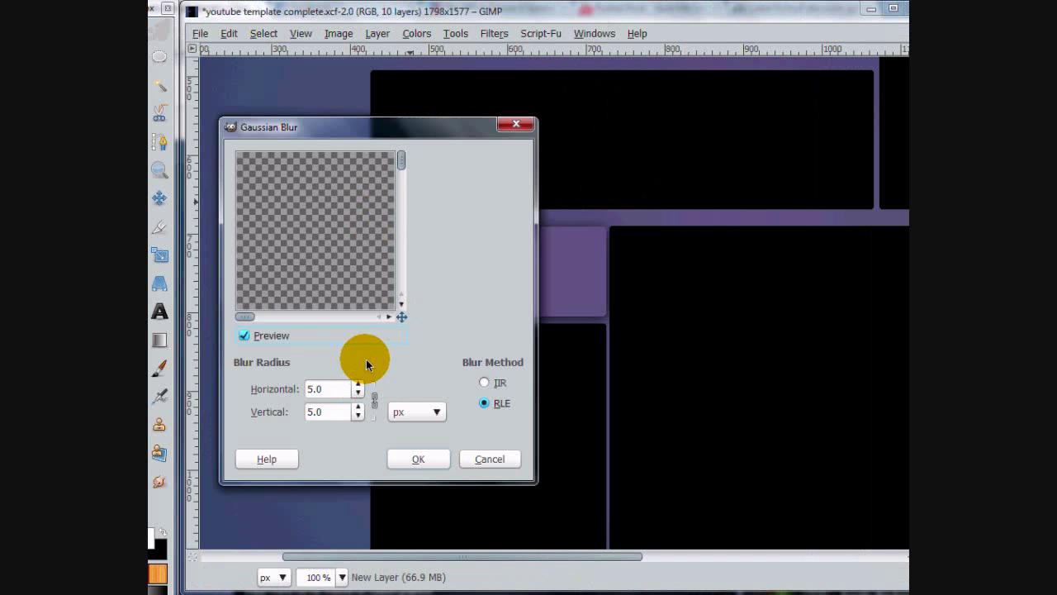
drag(406, 168, 402, 188)
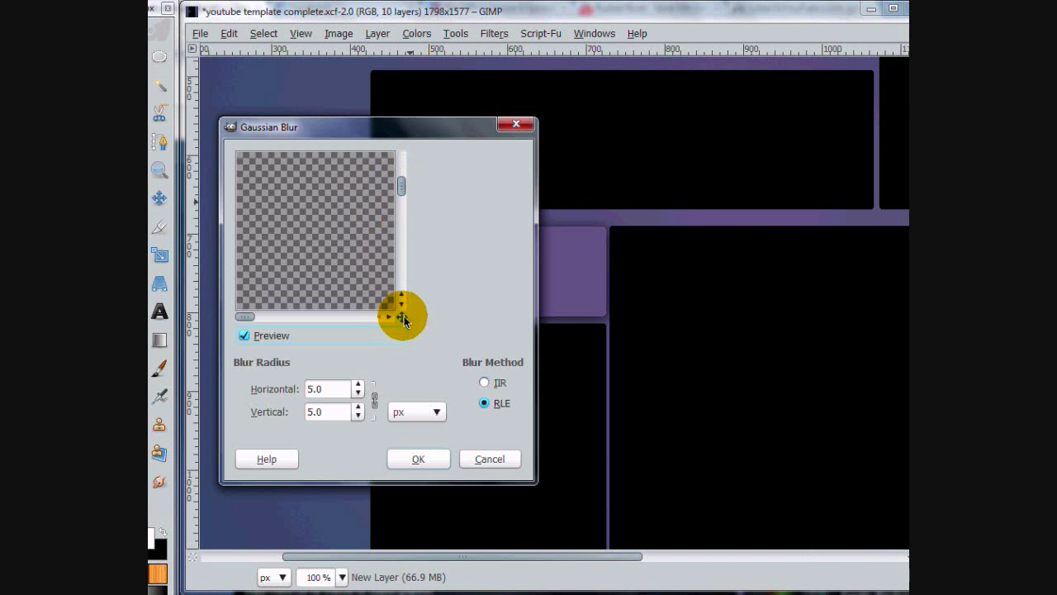
drag(402, 317, 421, 329)
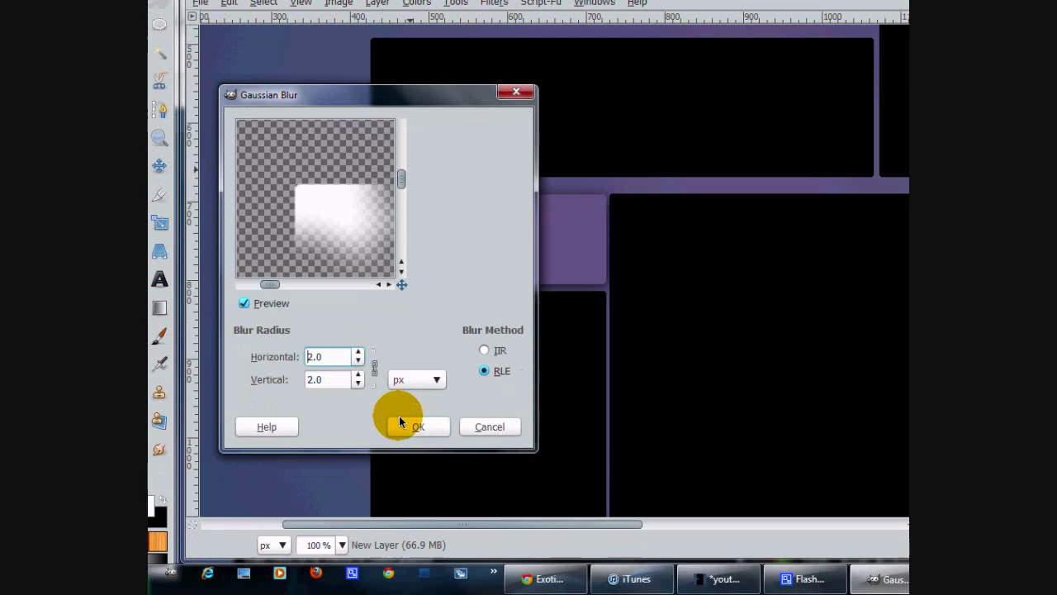
click(404, 453)
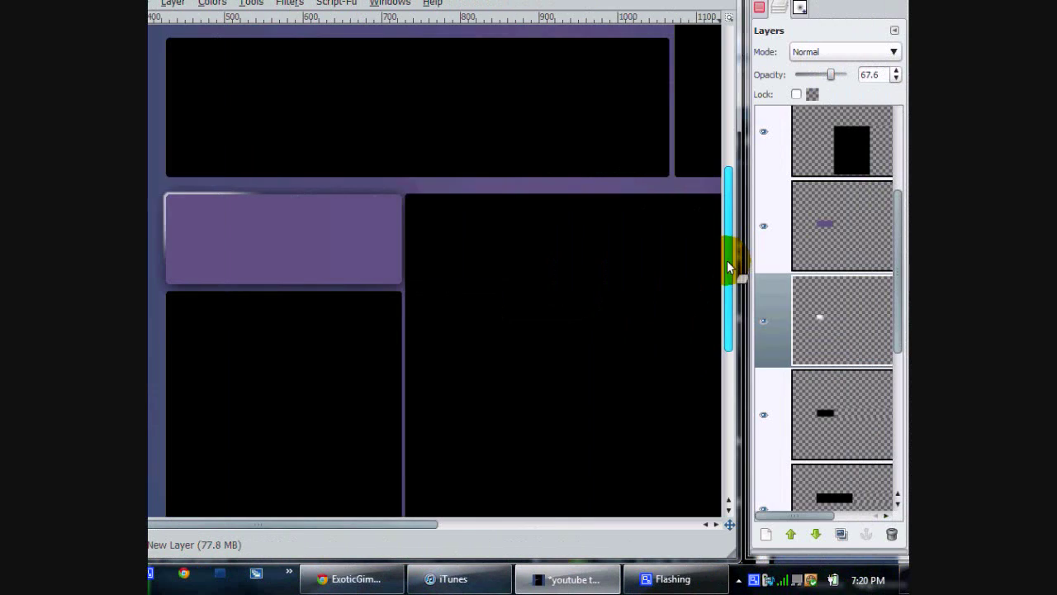
Hide the gradient background, the thin top bar, the tall upper-right box and the wide middle box layers.
drag(836, 272, 836, 153)
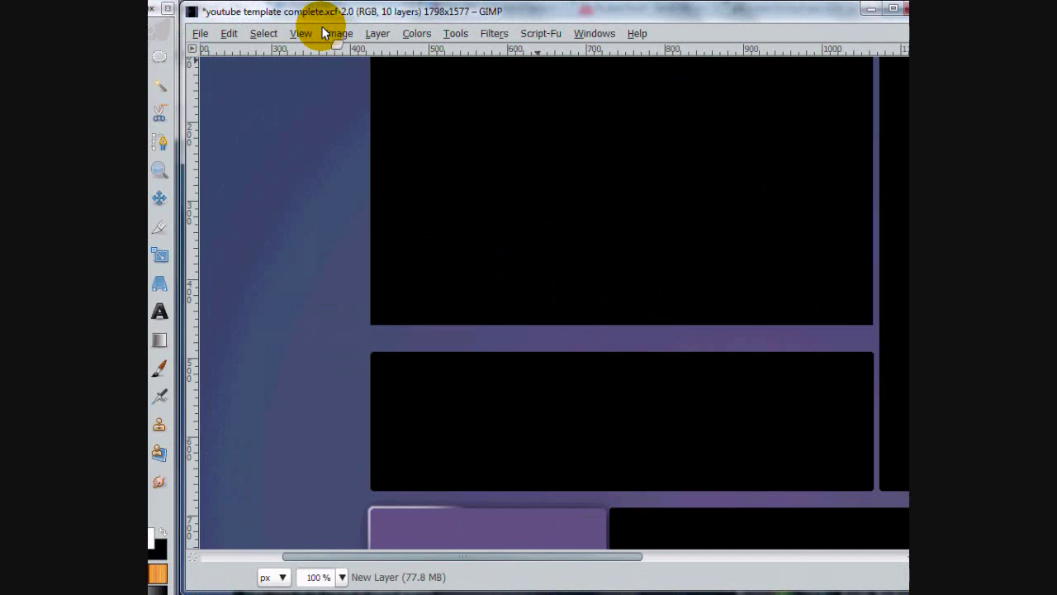
click(341, 34)
mouse_move(401, 85)
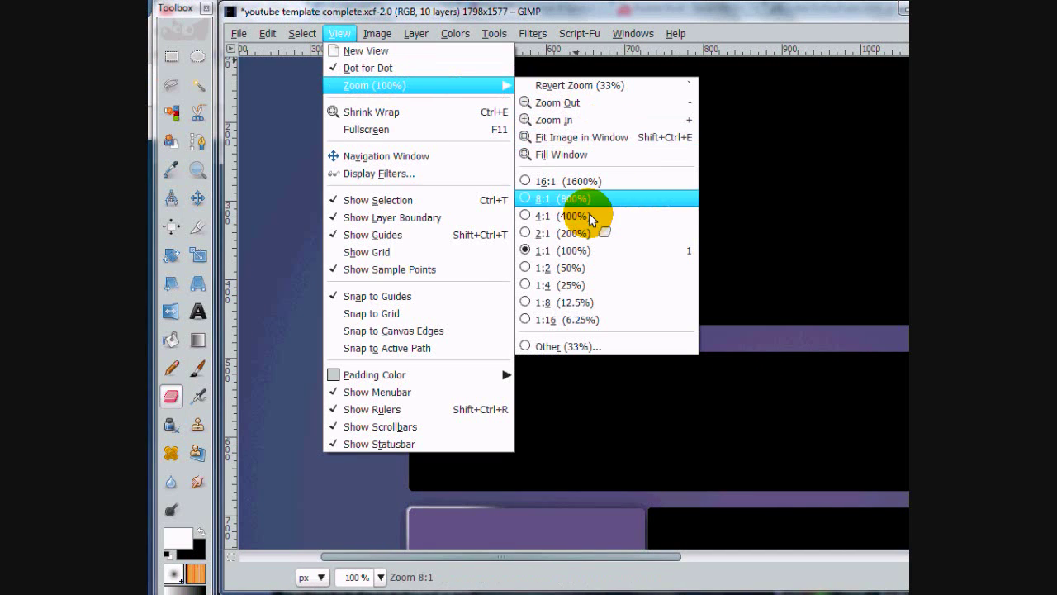
click(588, 149)
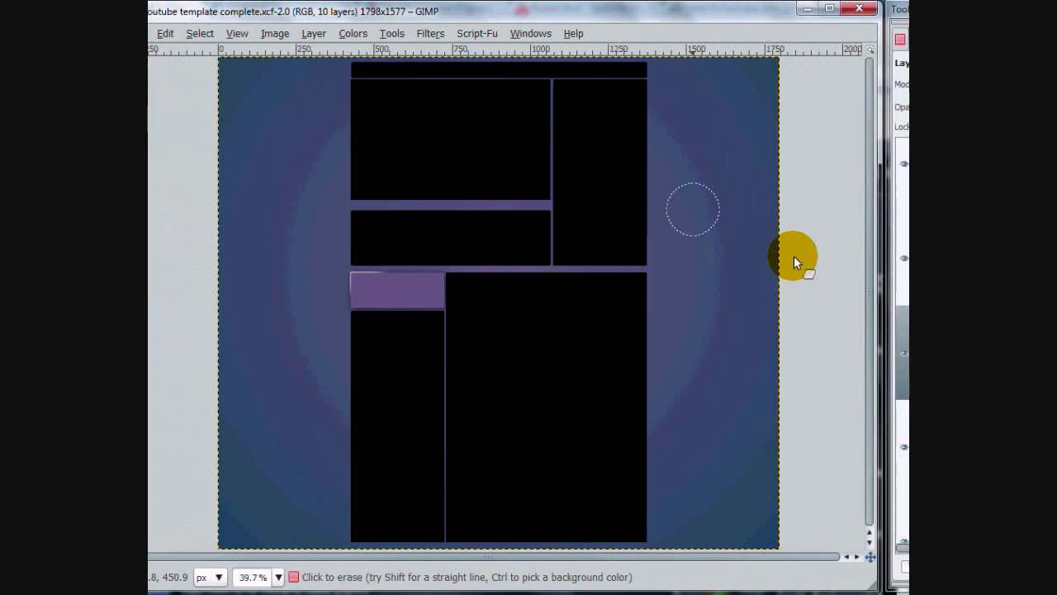
scroll(898, 297, down, 5)
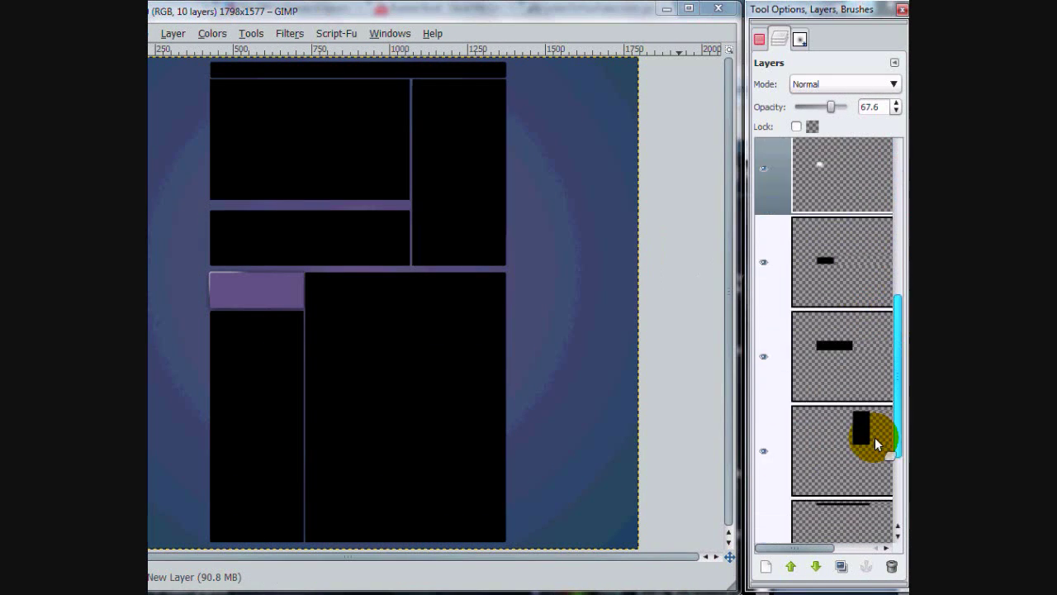
click(764, 496)
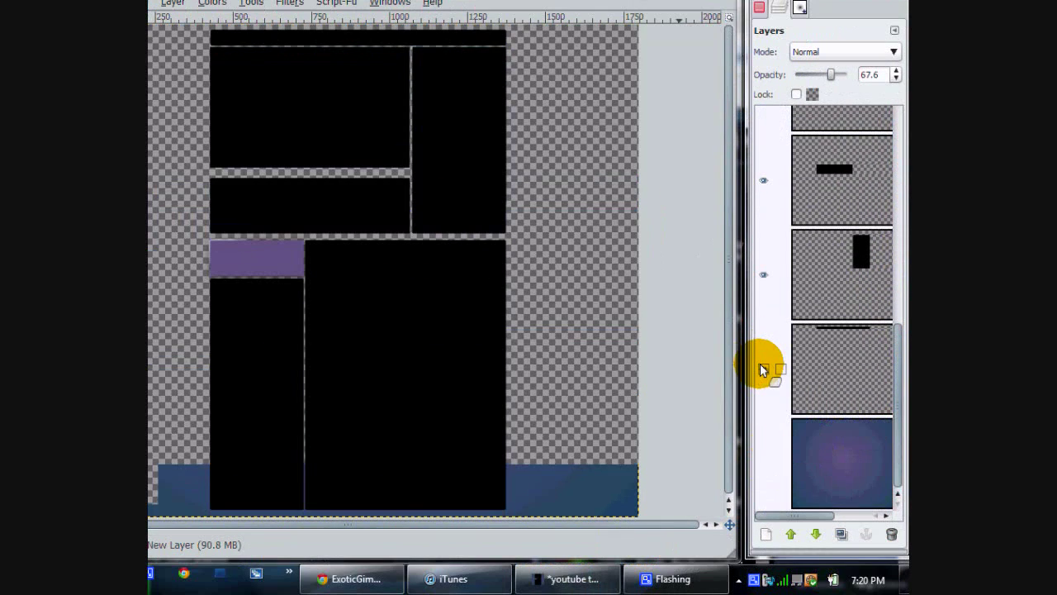
click(762, 274)
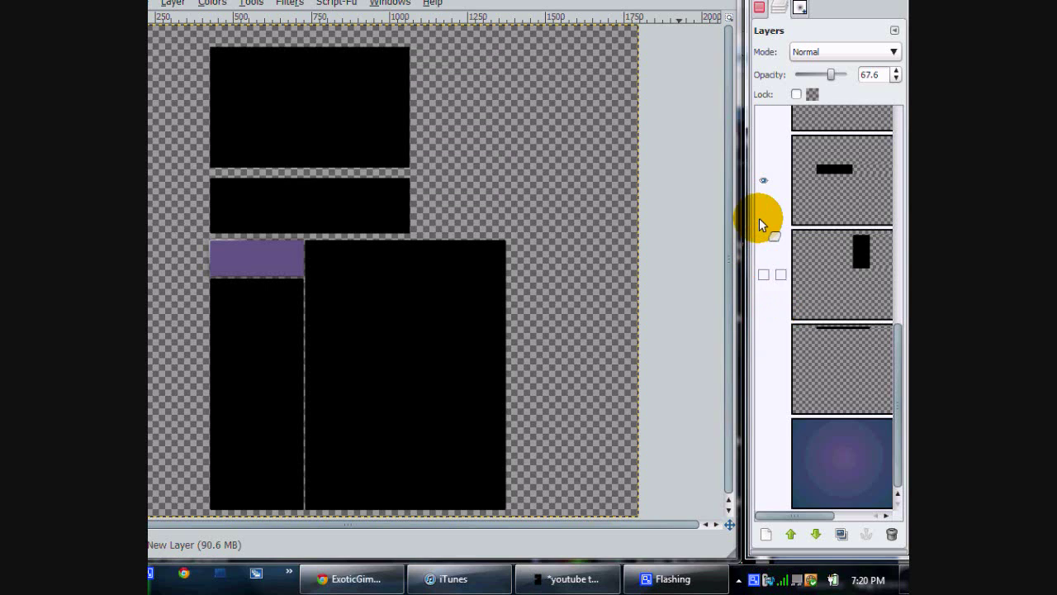
click(763, 275)
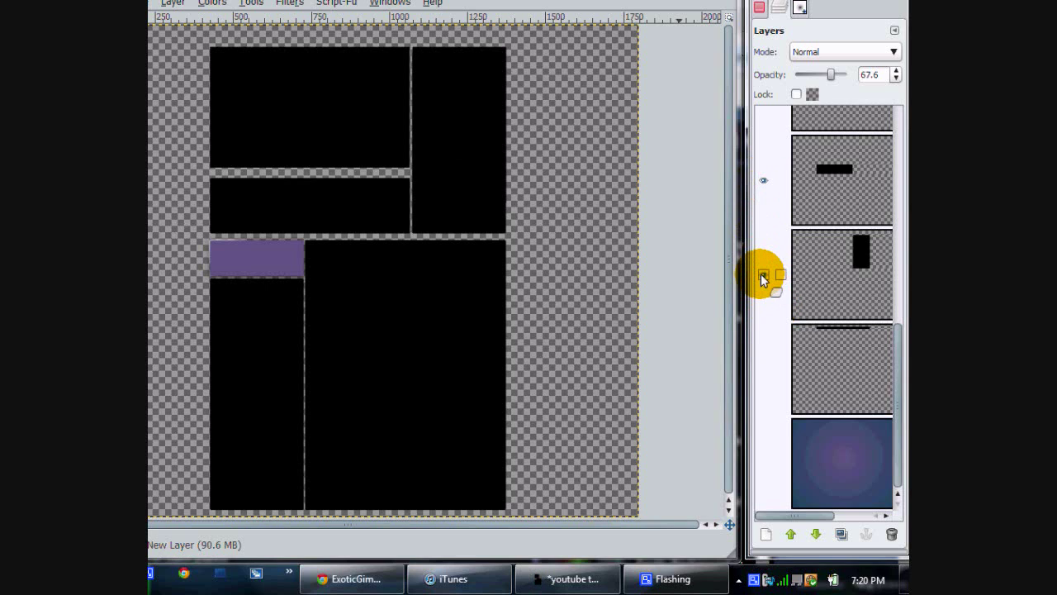
click(761, 273)
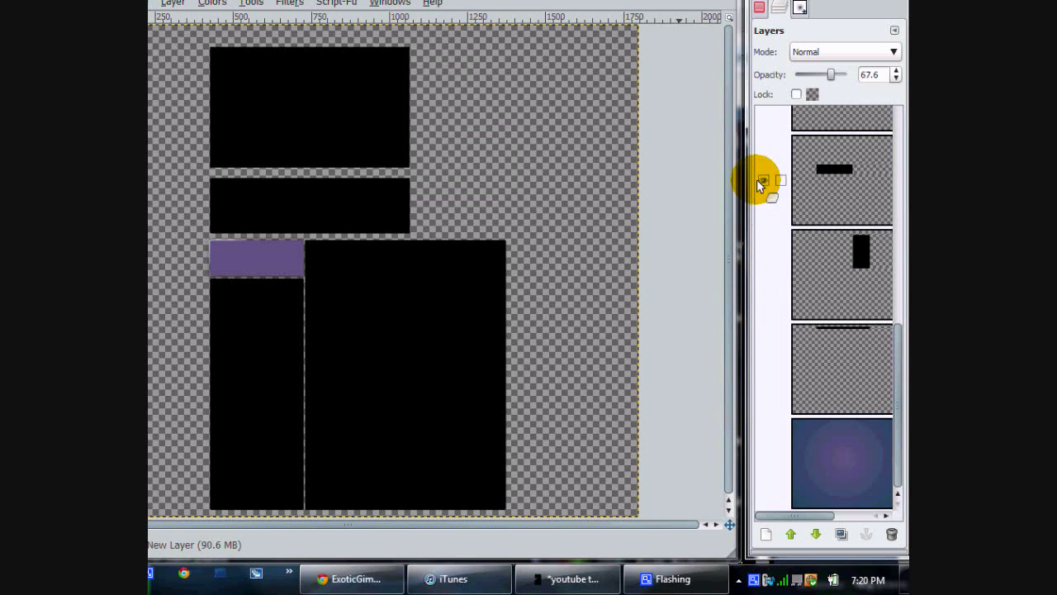
click(764, 179)
Hide the large upper box, purple rectangle, white highlight and drop shadow layers, leaving only the two lower black boxes visible.
drag(900, 333, 899, 229)
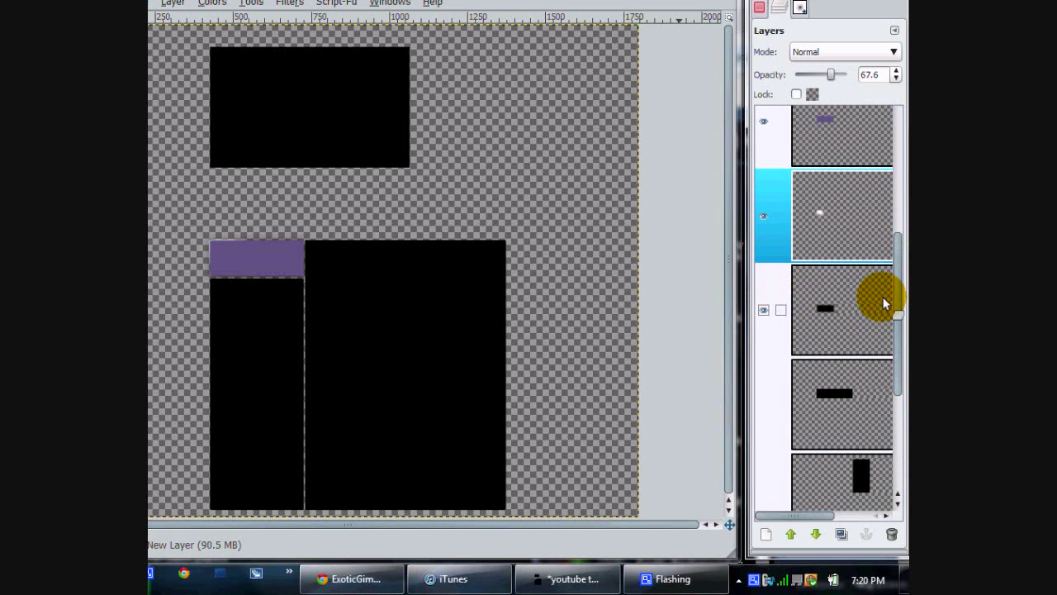
drag(898, 286, 890, 154)
click(764, 184)
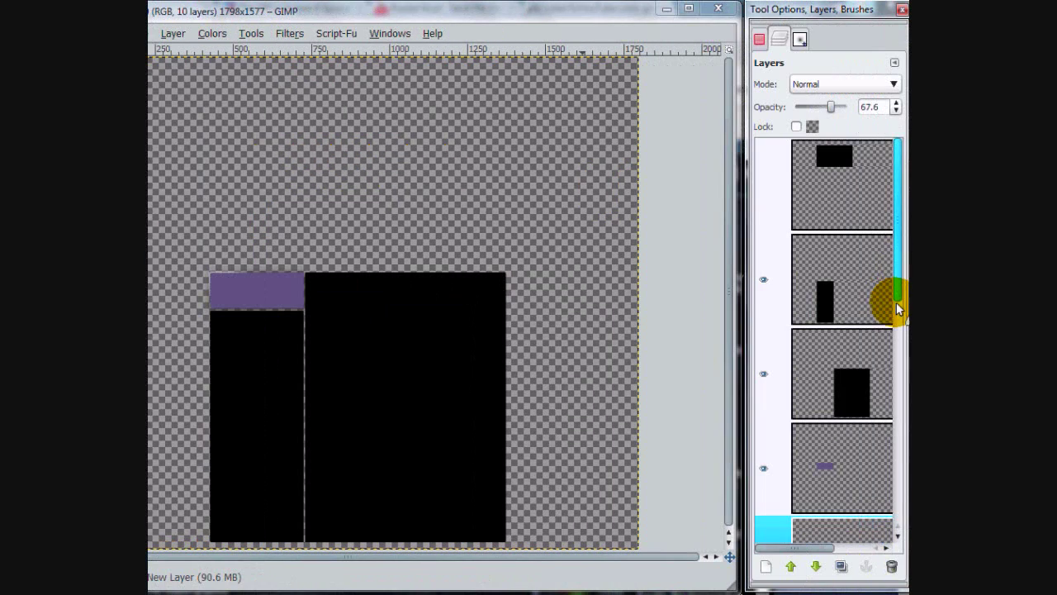
scroll(766, 411, down, 1)
click(763, 397)
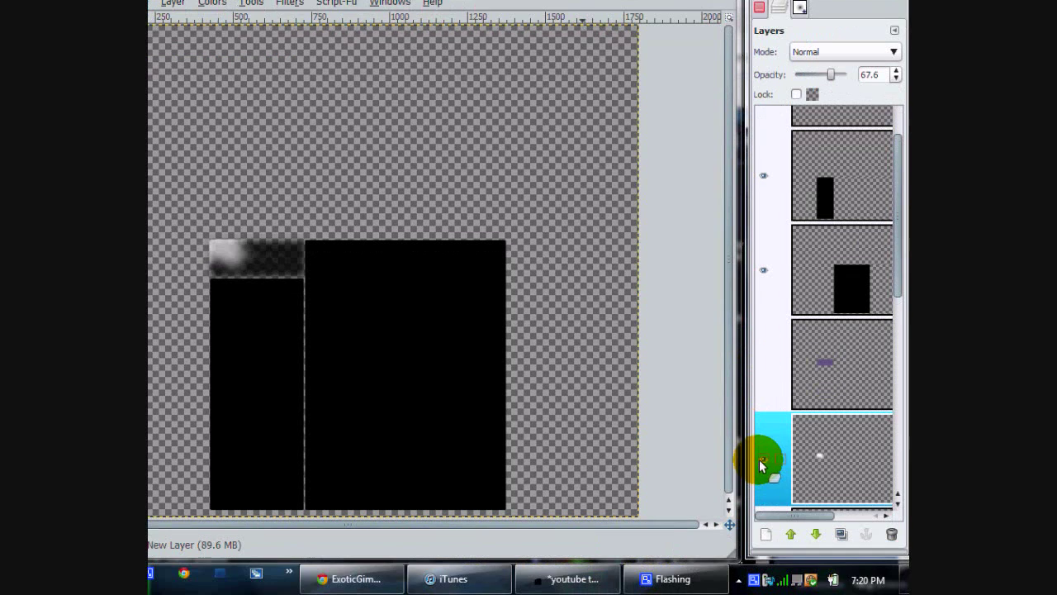
click(767, 491)
drag(898, 322, 899, 330)
scroll(898, 299, down, 1)
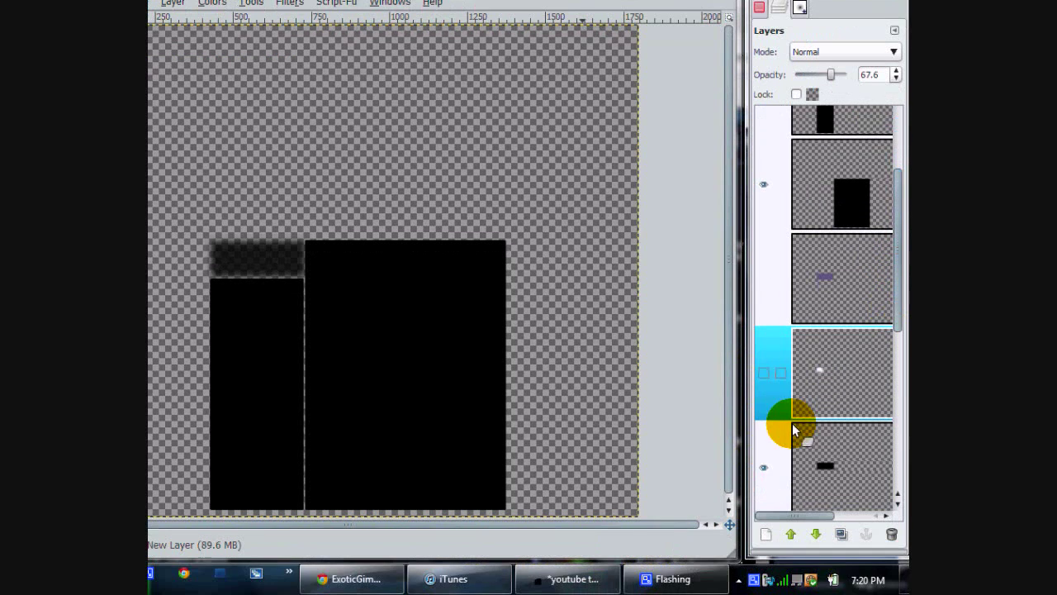
click(767, 465)
Create a new layer from the two visible lower black boxes.
click(370, 33)
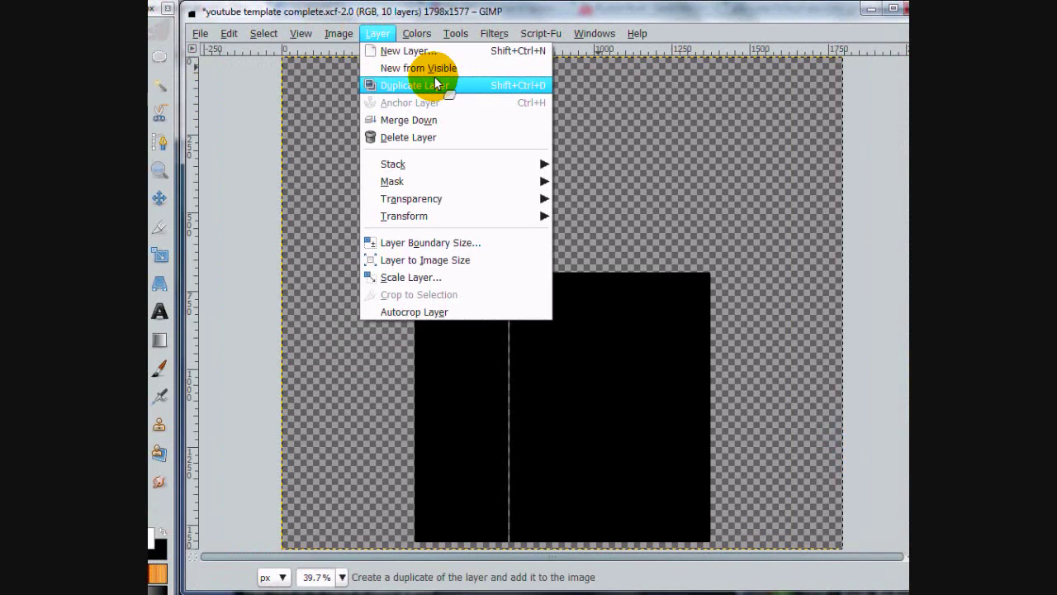
key(Escape)
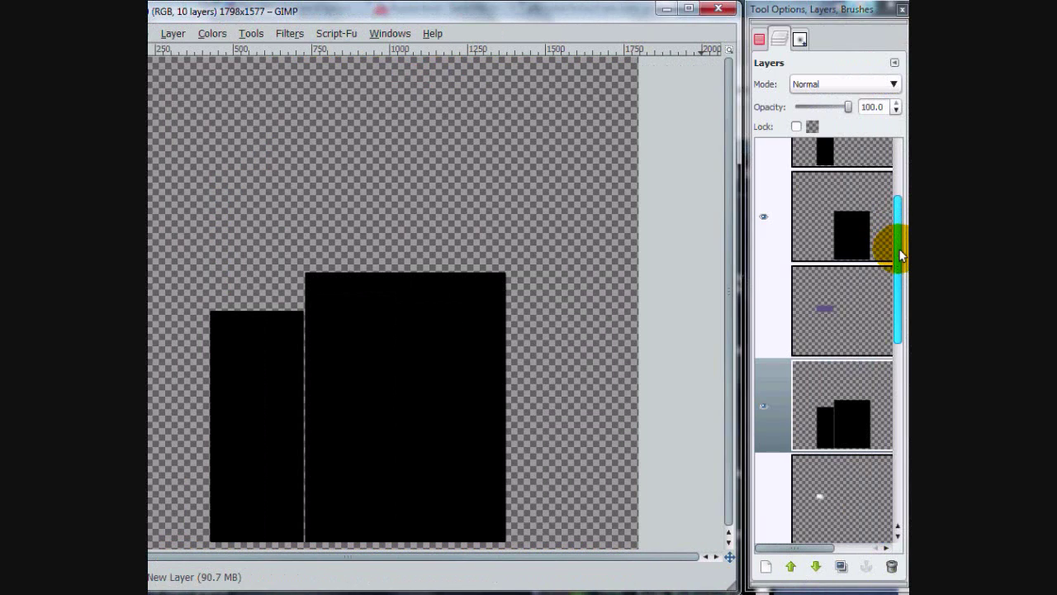
drag(899, 237, 898, 425)
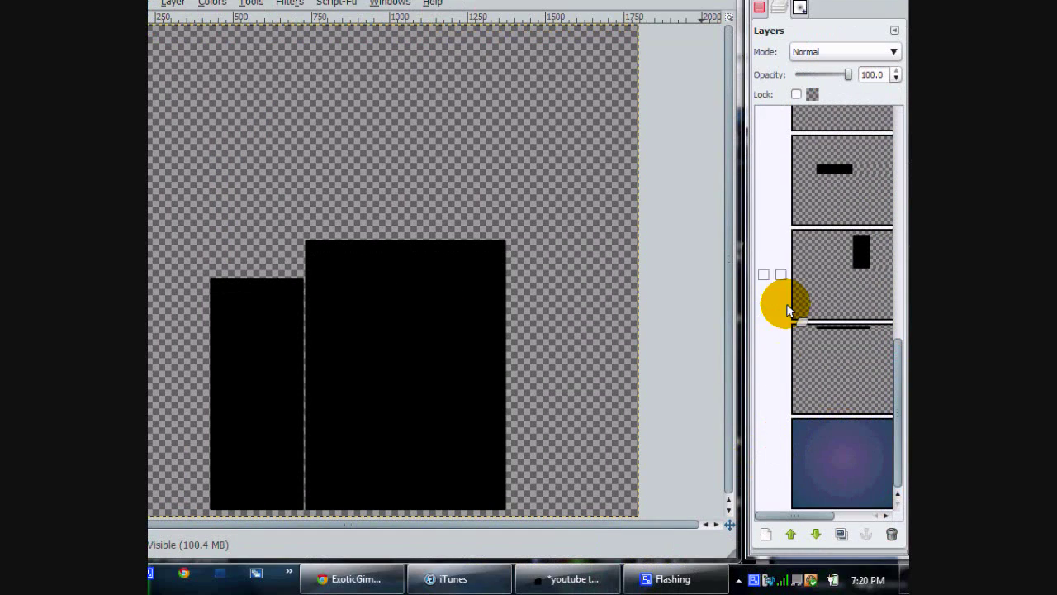
Show the thin top bar, the tall upper-right box and the wide middle box layers.
click(764, 369)
click(774, 259)
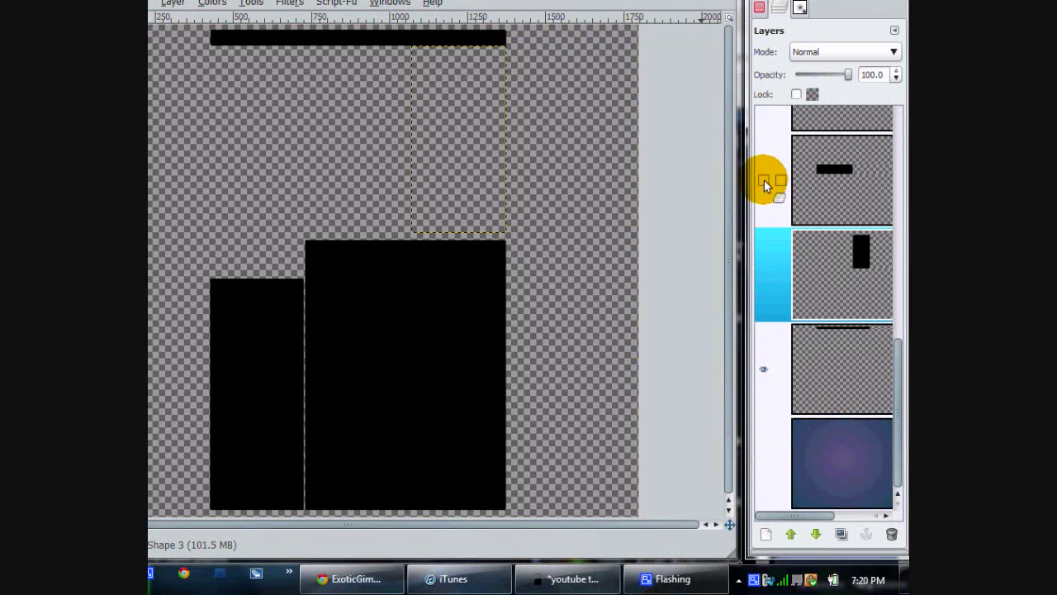
click(761, 278)
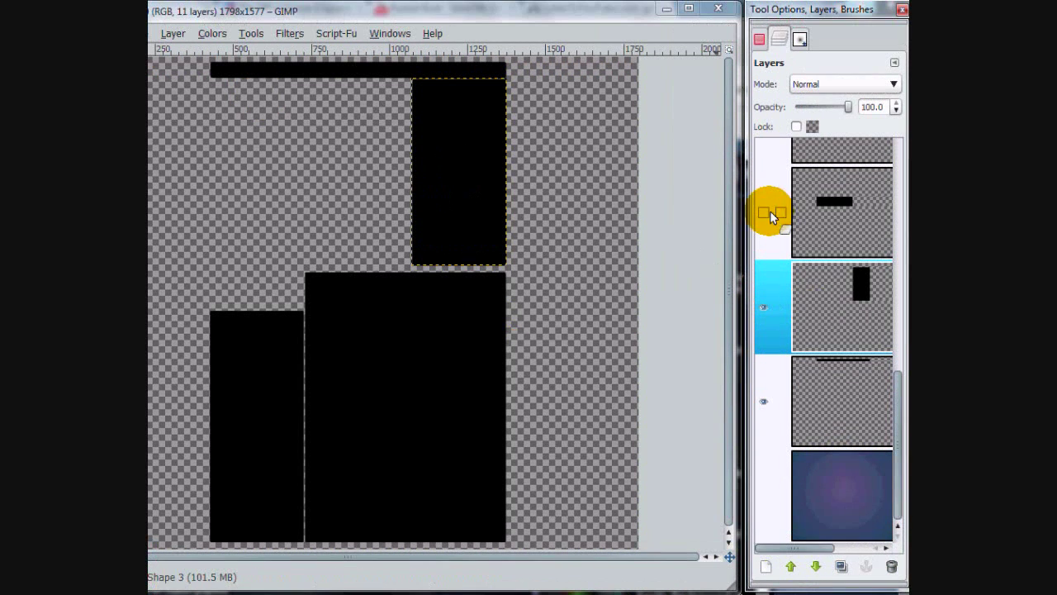
click(764, 181)
Hide the two separate lower black box layers and show the large upper box layer.
drag(902, 364, 900, 278)
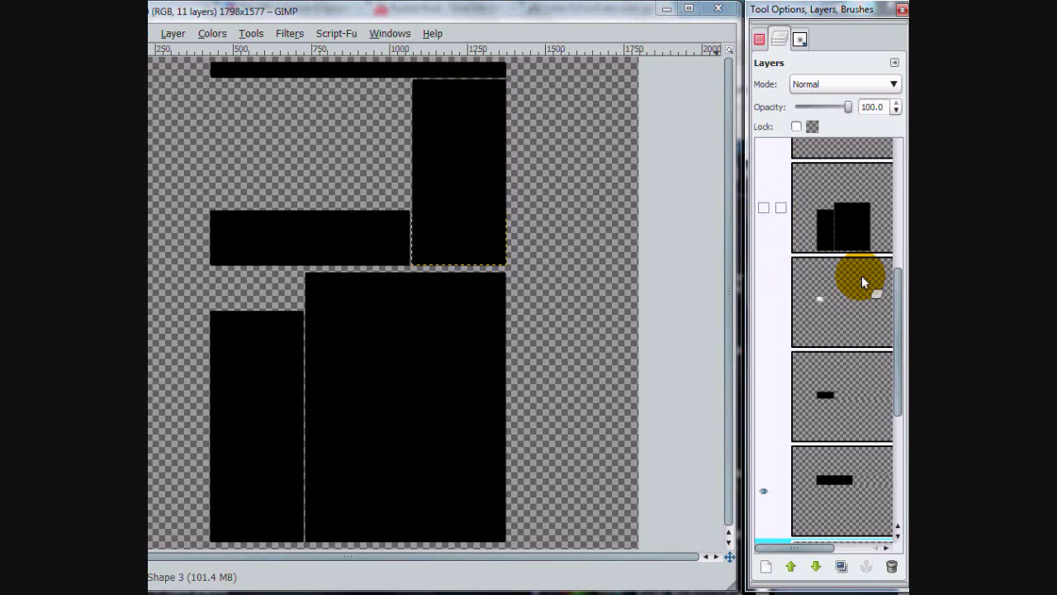
drag(897, 371, 791, 307)
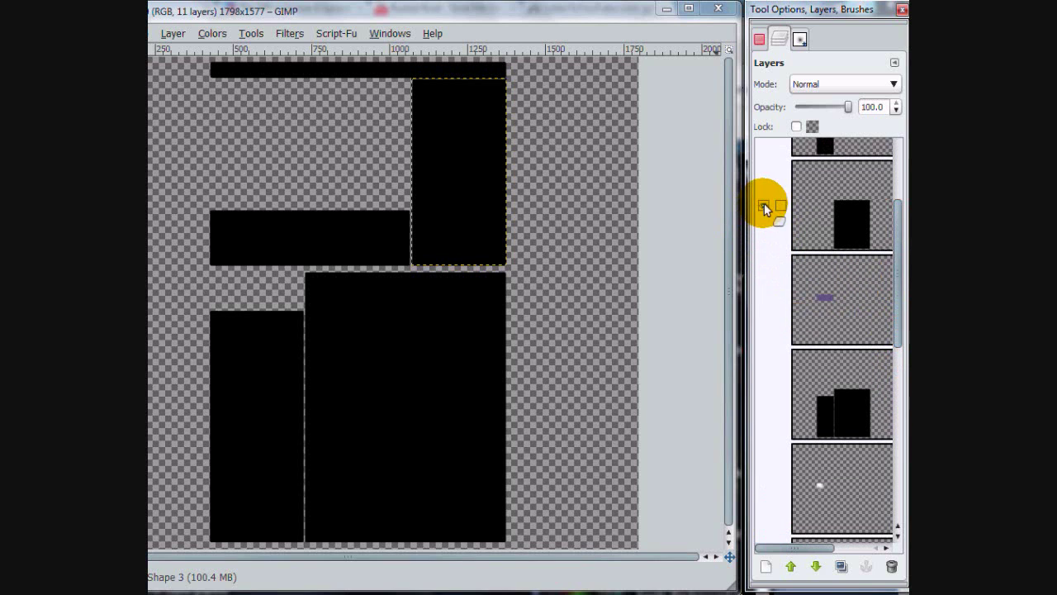
click(765, 209)
drag(896, 254, 758, 214)
click(761, 213)
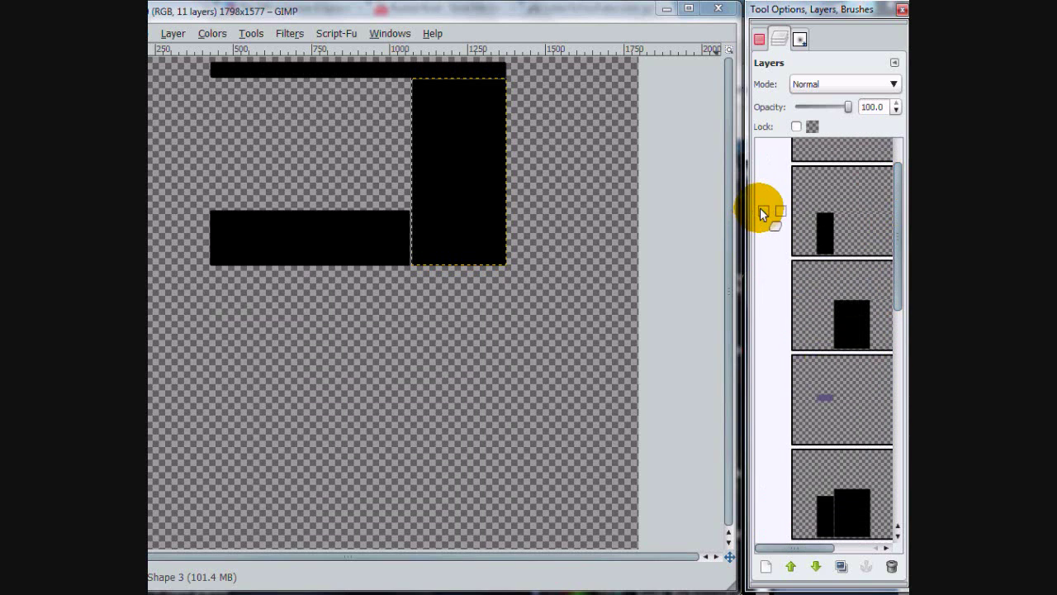
drag(892, 278, 901, 215)
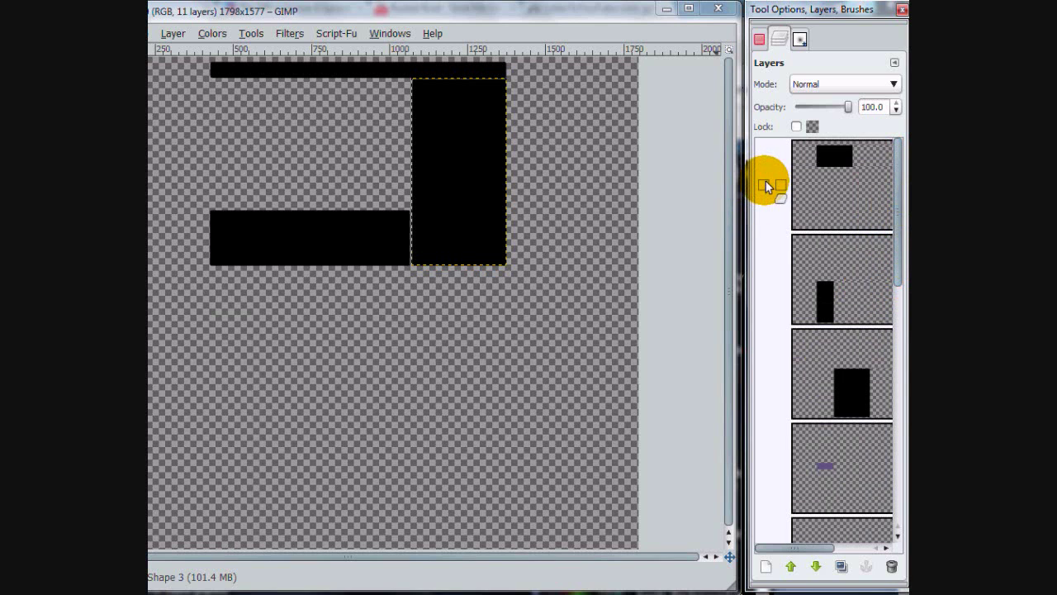
click(766, 183)
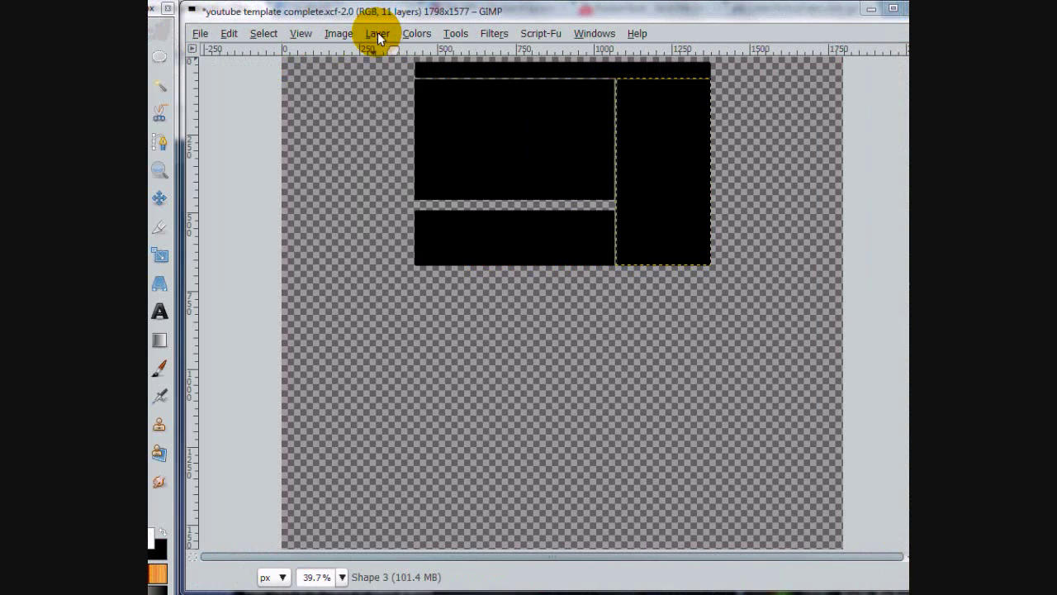
Create a new layer from the visible upper boxes and raise it to the top of the layer stack.
click(377, 32)
click(430, 66)
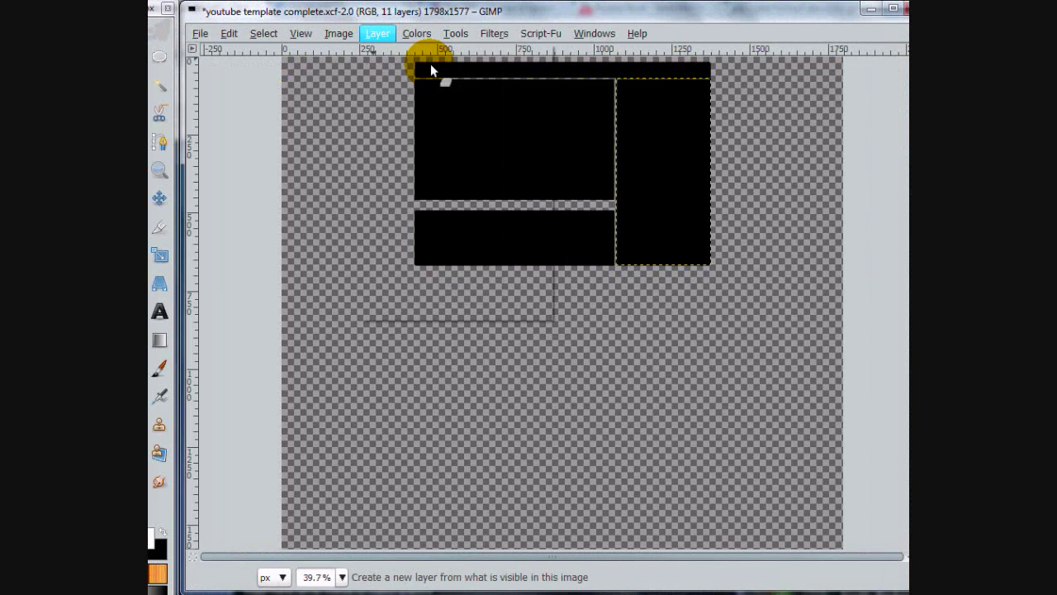
click(821, 302)
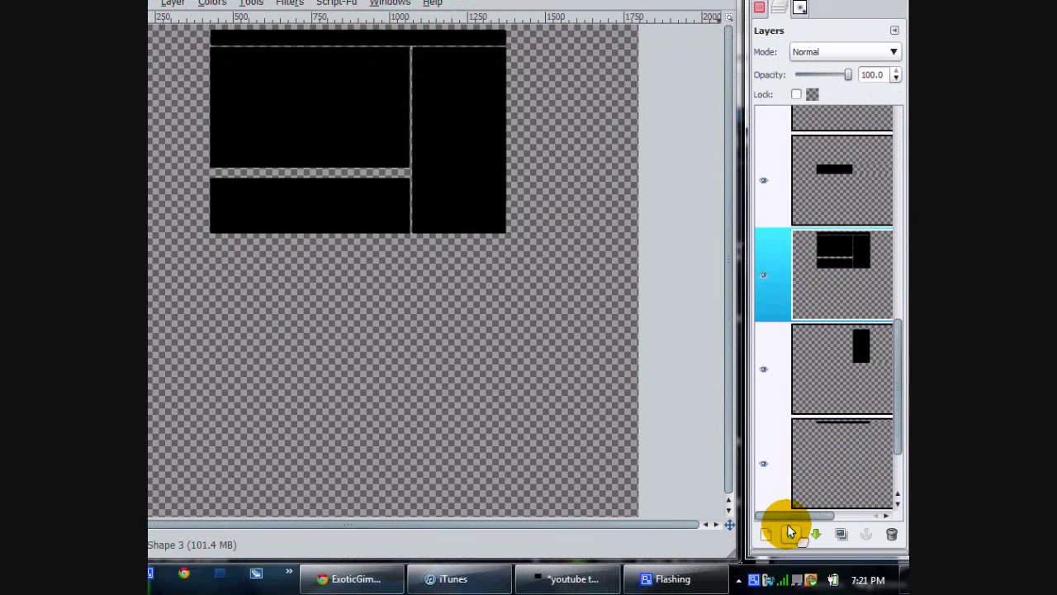
shift+click(790, 533)
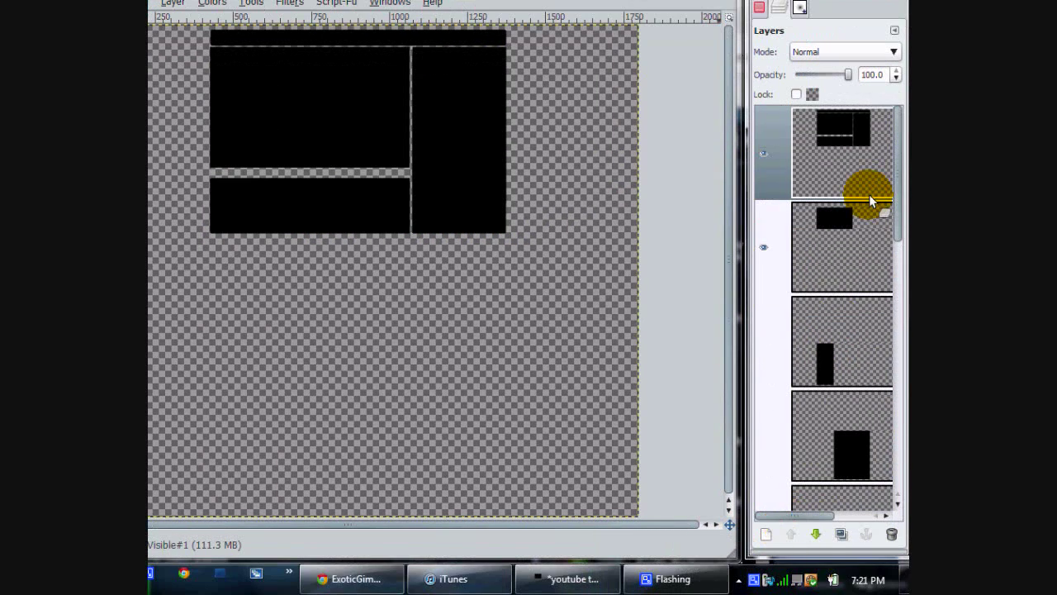
Move the combined lower boxes layer up the stack to directly beneath the combined upper boxes layer.
drag(900, 214, 901, 319)
click(861, 290)
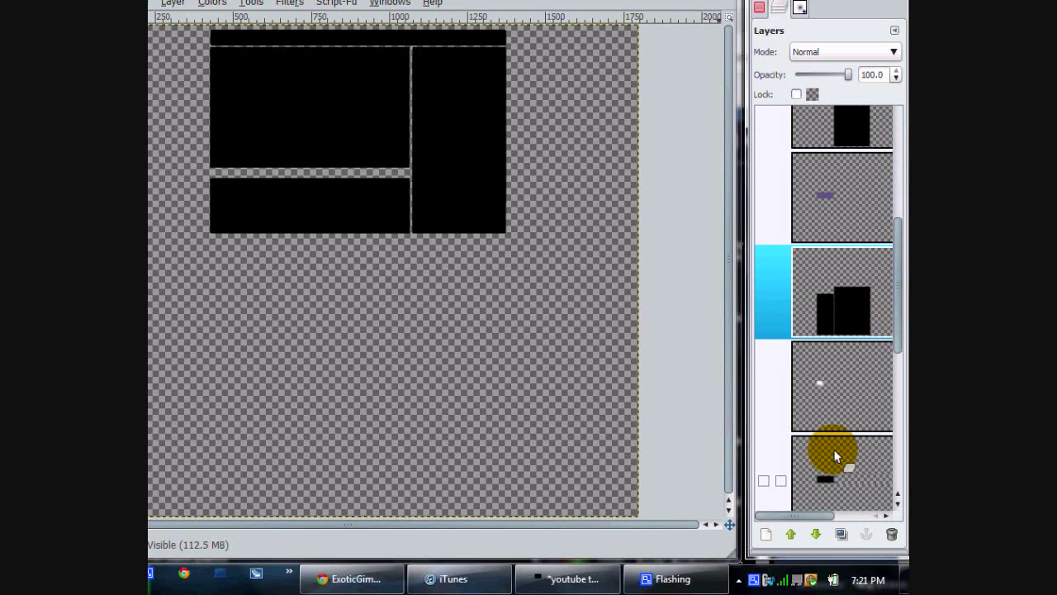
click(792, 534)
click(791, 535)
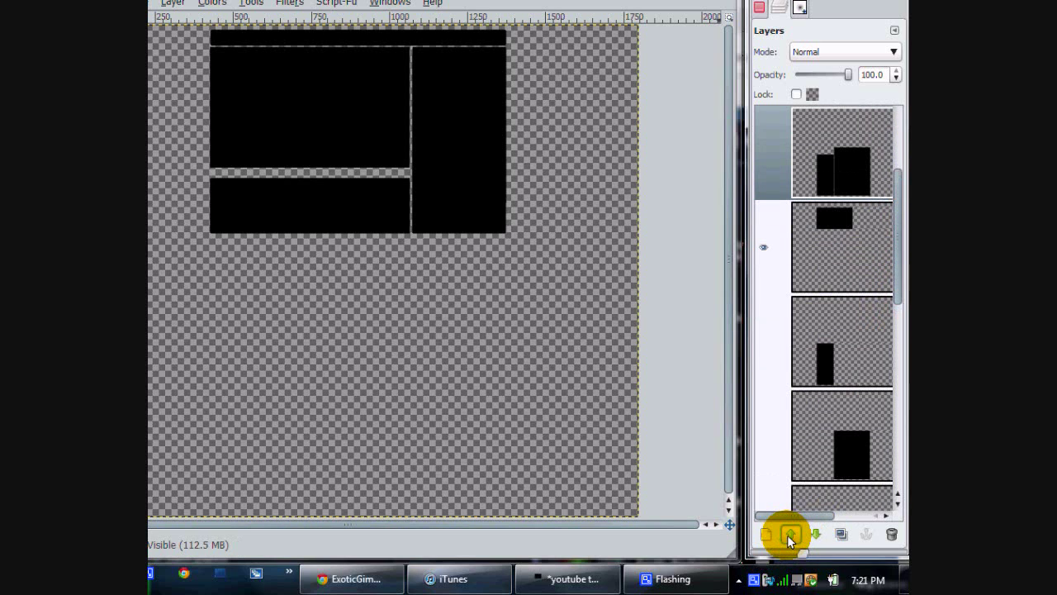
click(824, 533)
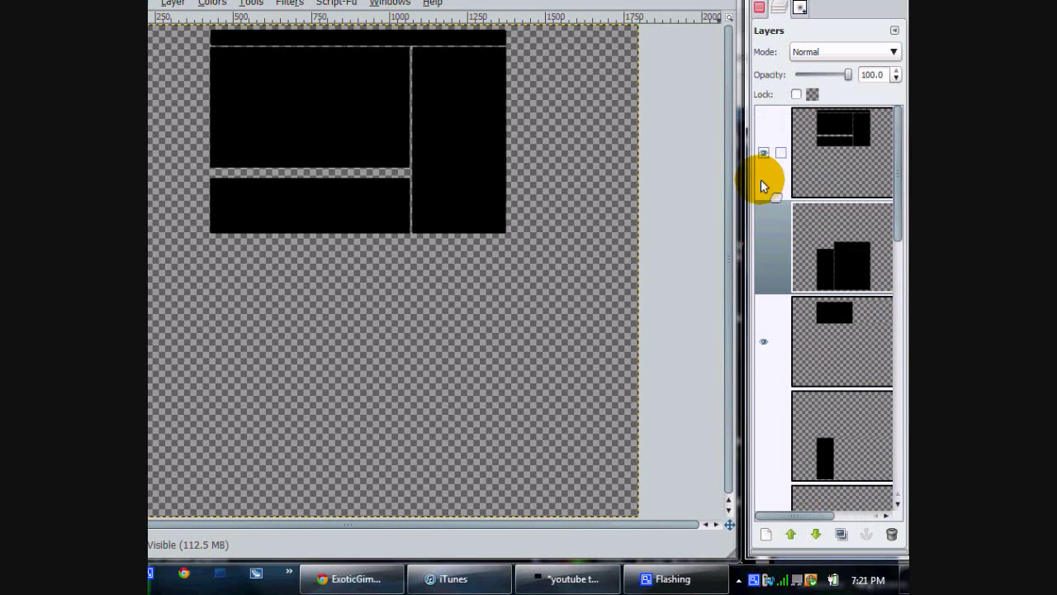
Show all remaining hidden layers, including the lower boxes, purple rectangle, highlight, drop shadow and gradient background.
click(762, 246)
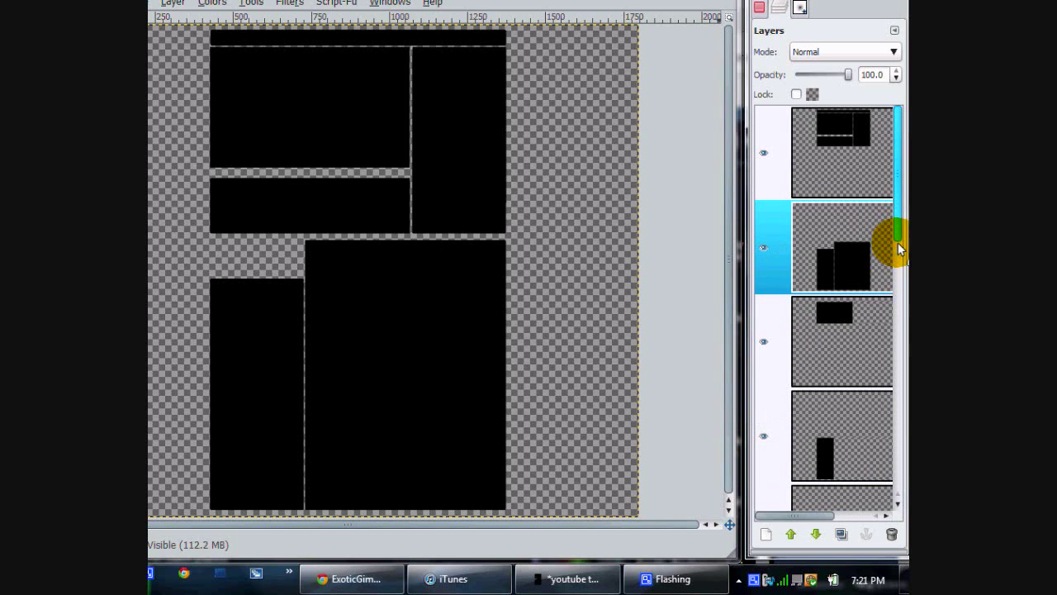
scroll(900, 247, down, 2)
scroll(900, 317, down, 1)
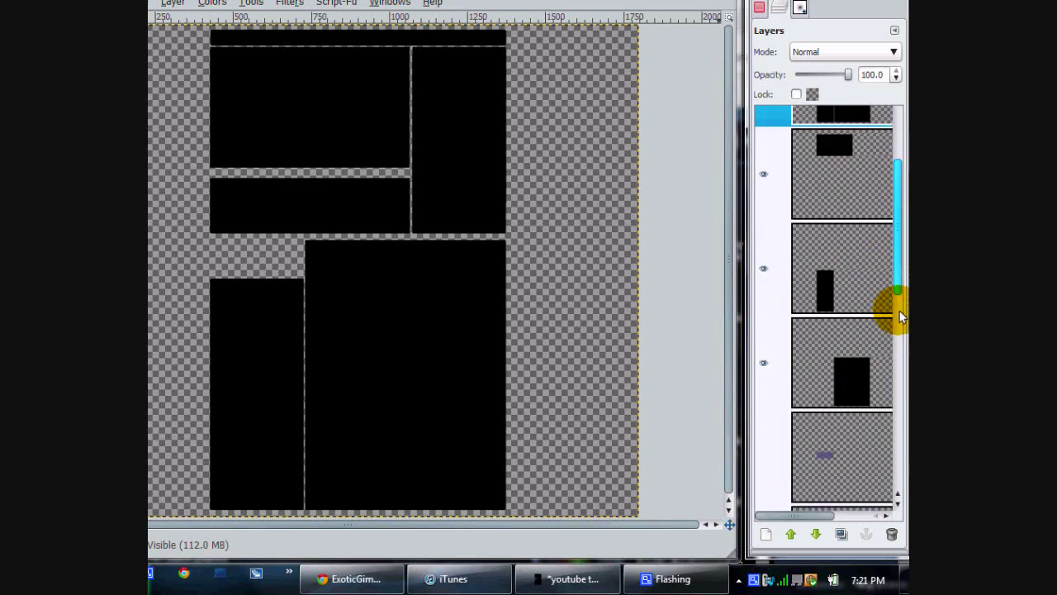
scroll(900, 310, down, 2)
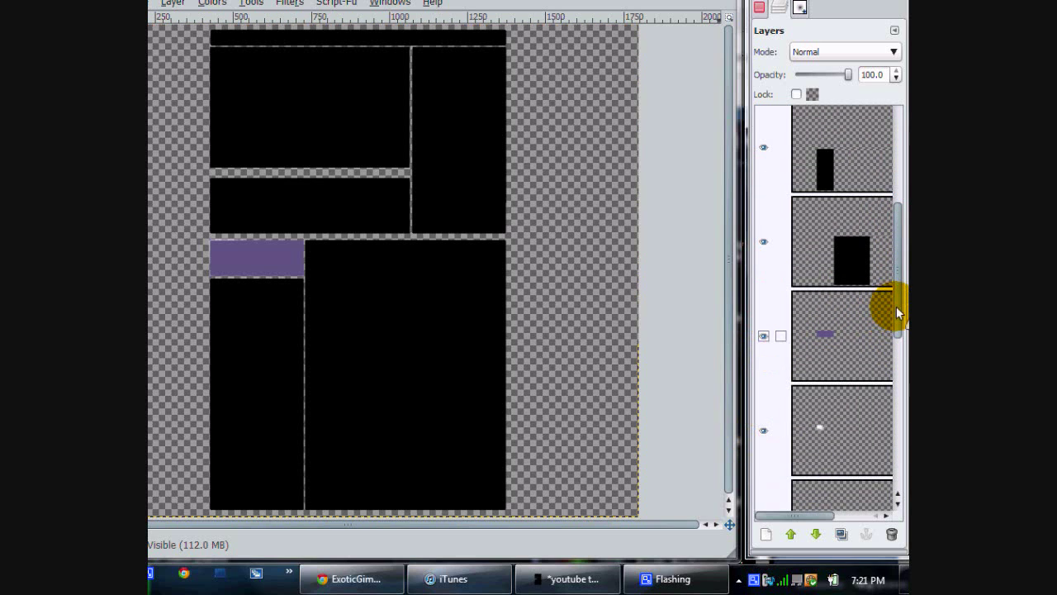
scroll(897, 322, down, 3)
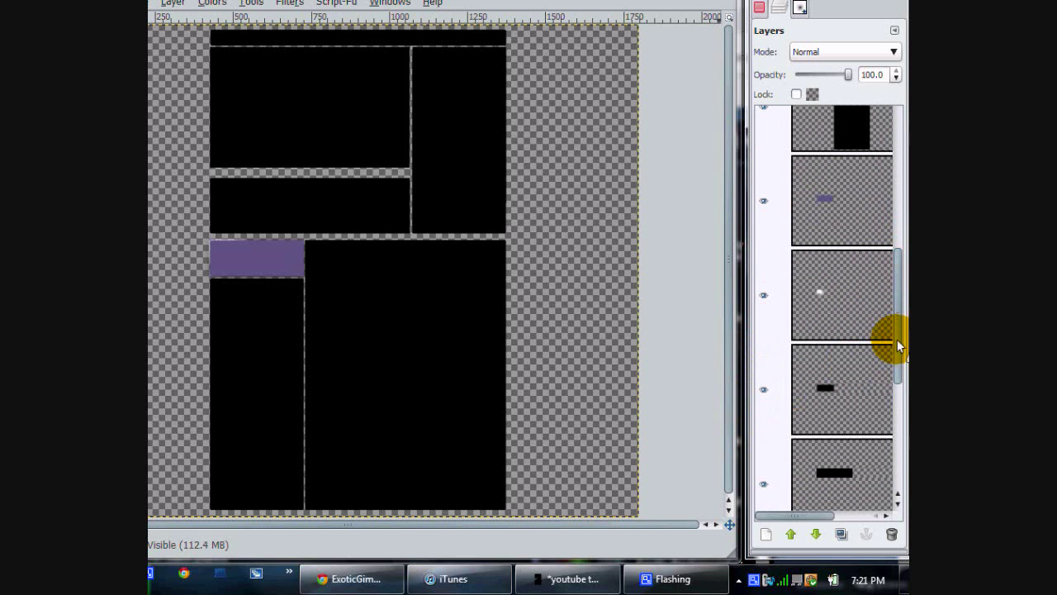
drag(900, 351, 892, 463)
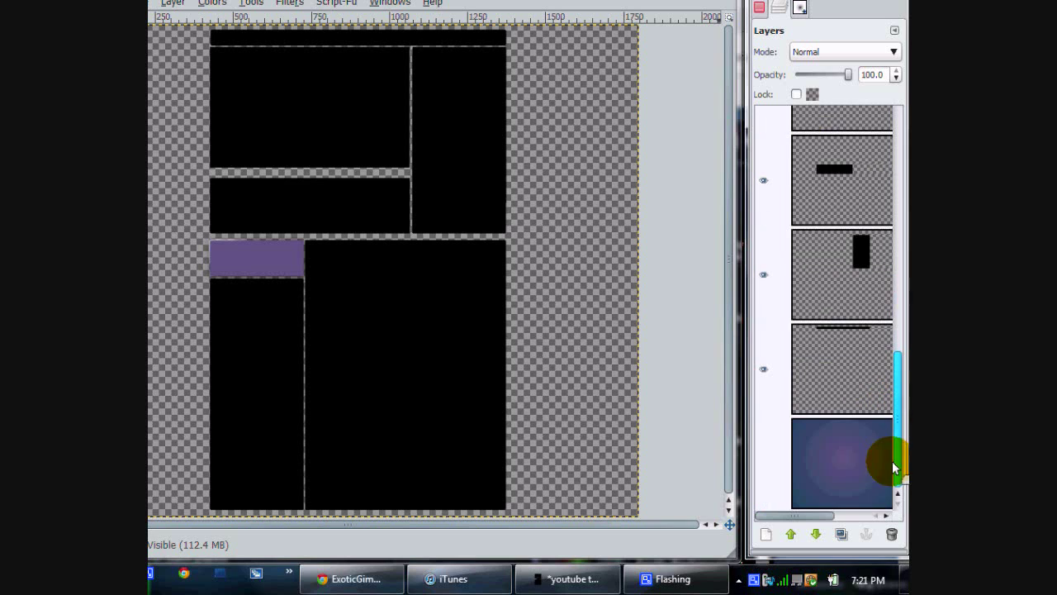
click(764, 466)
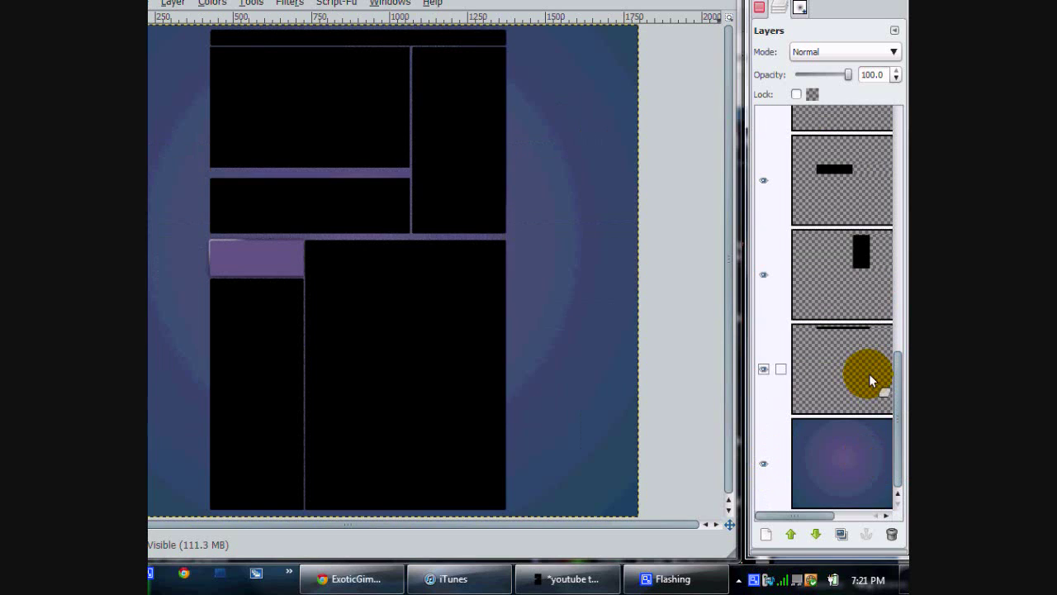
Select the combined upper boxes from their layer's alpha and add a new transparent 1798 × 1577 px layer on top.
drag(897, 378, 901, 92)
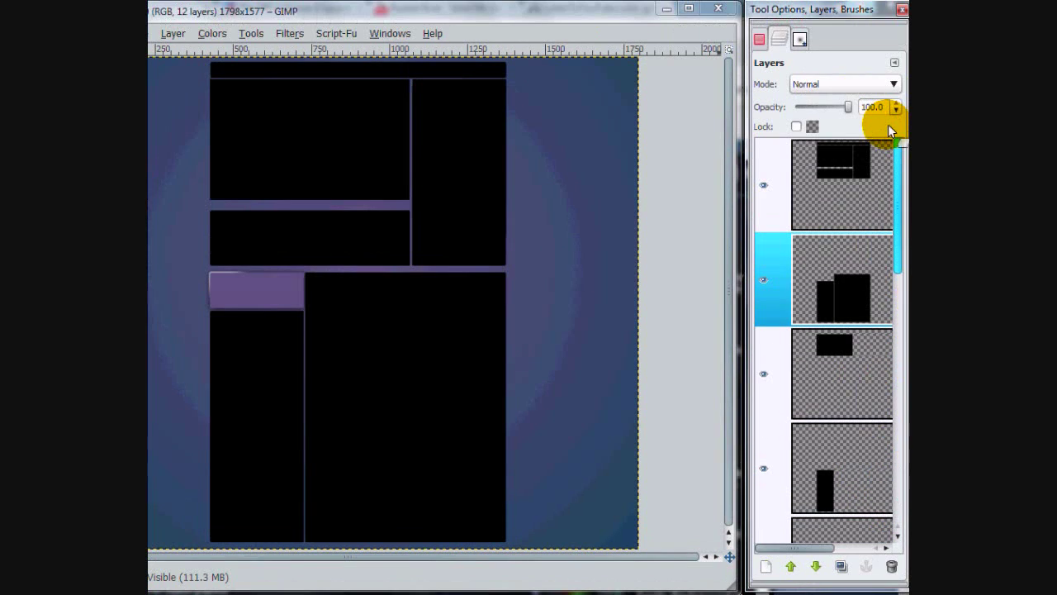
click(847, 178)
right_click(844, 240)
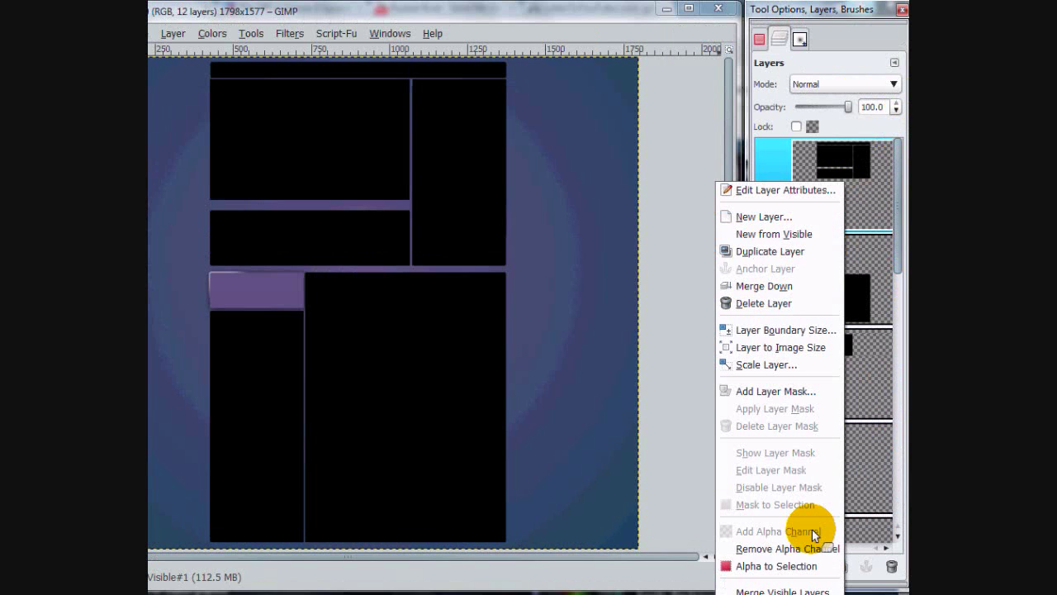
click(770, 534)
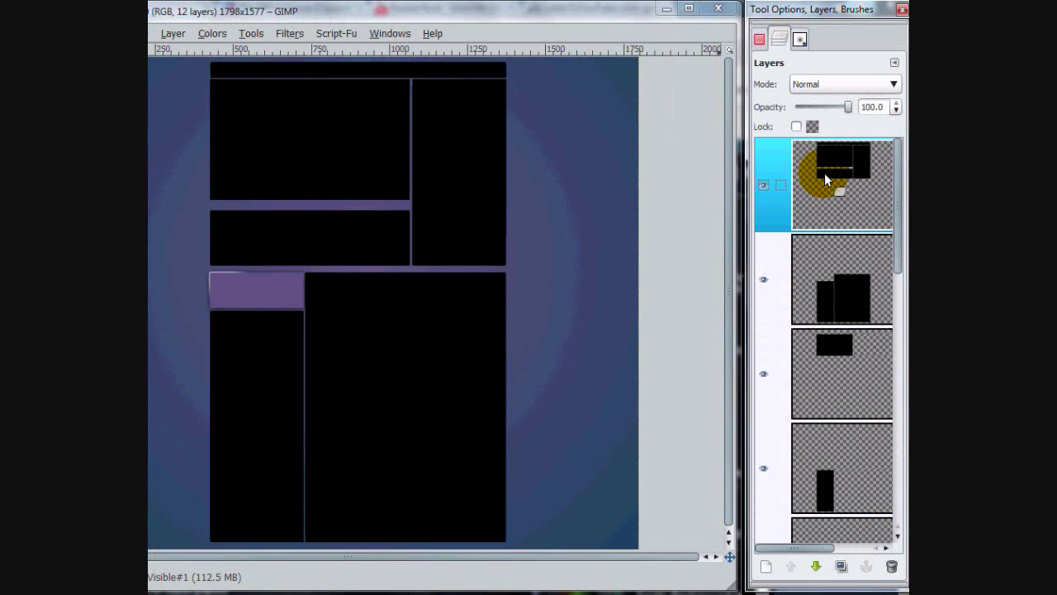
click(766, 533)
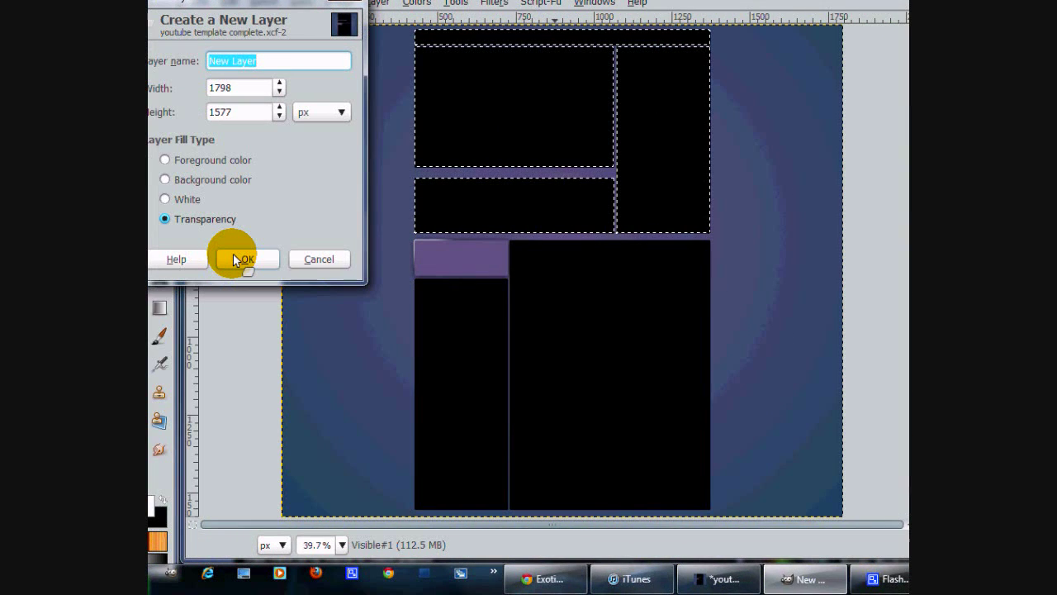
click(233, 258)
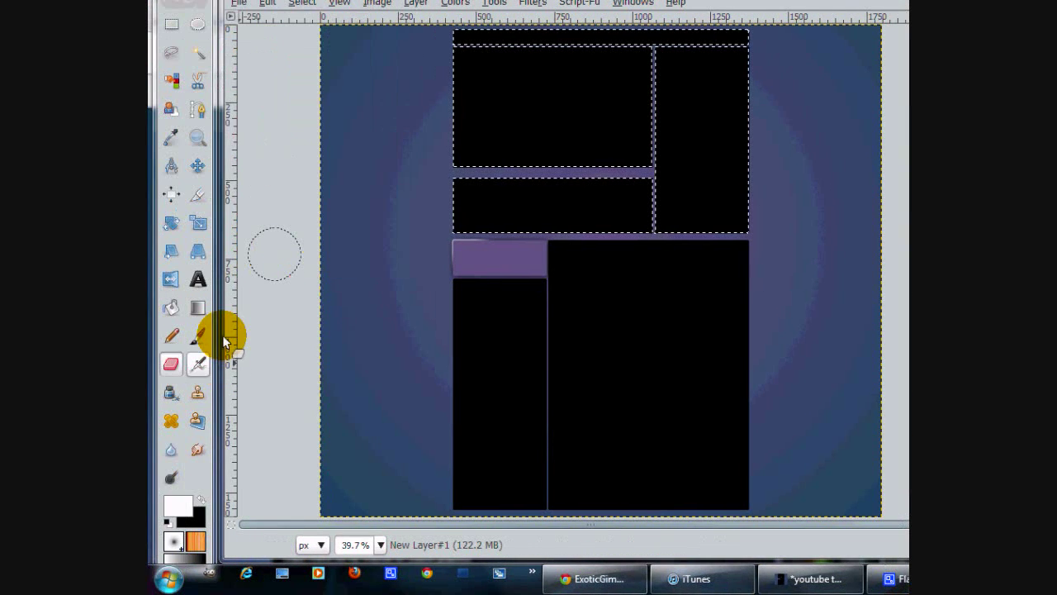
Set the foreground color to the purple saved in the color history.
click(176, 514)
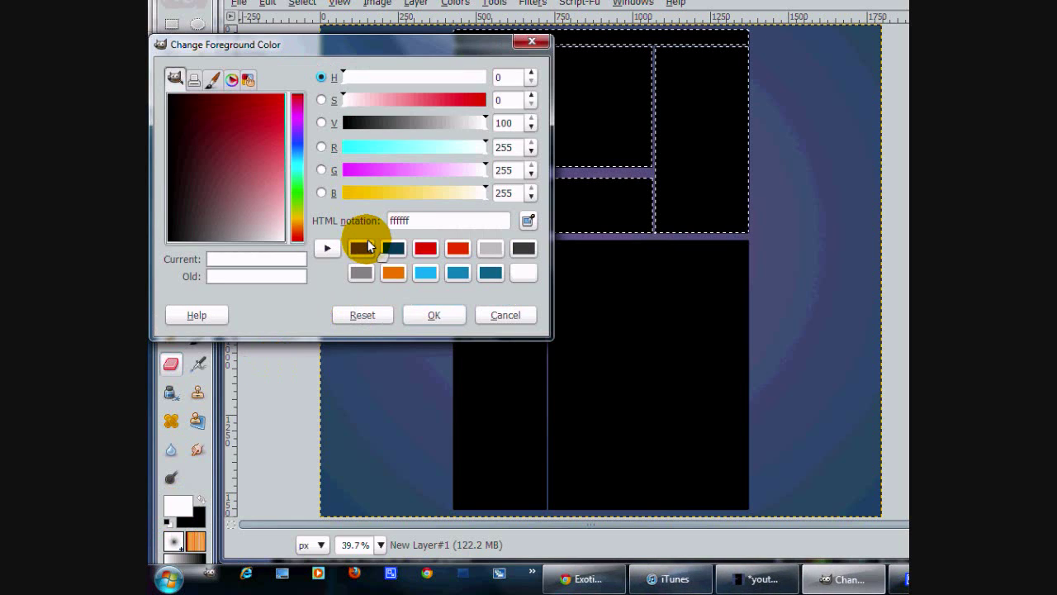
click(361, 248)
click(435, 315)
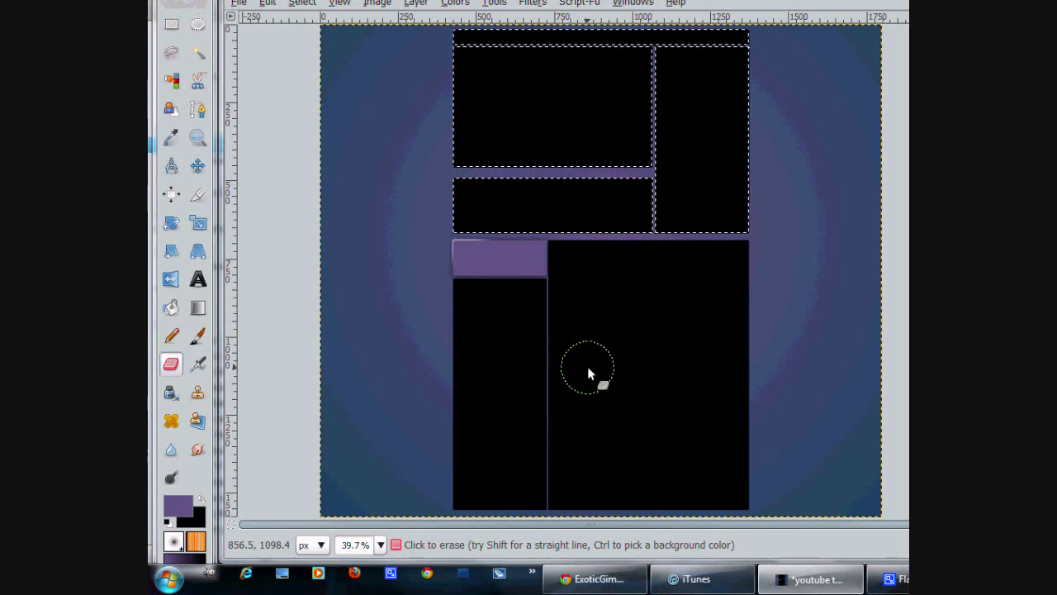
Set the Blend tool to the FG to Transparent gradient and make the new top layer active.
click(171, 482)
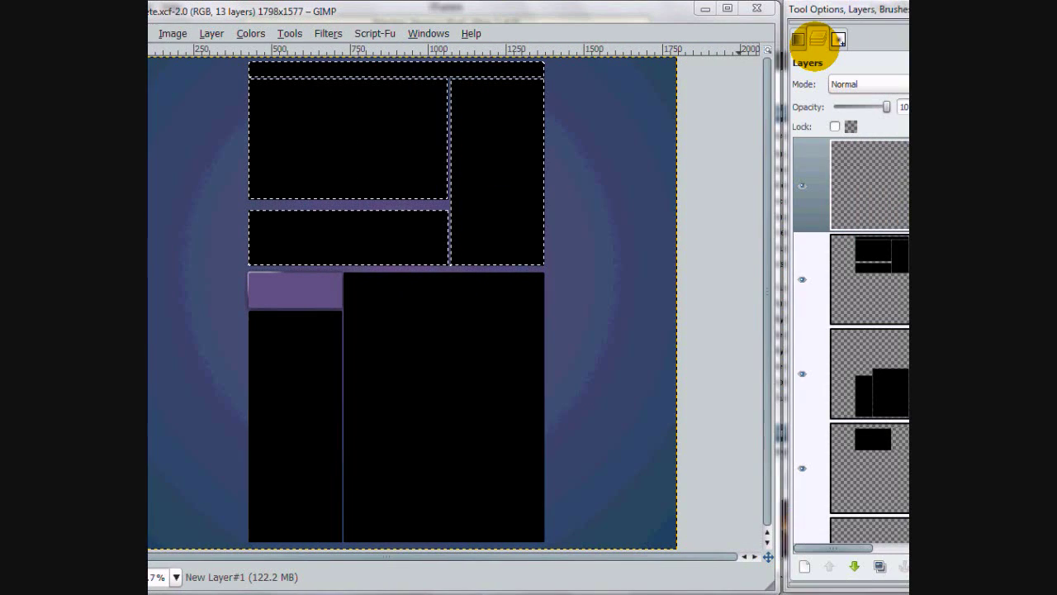
click(798, 39)
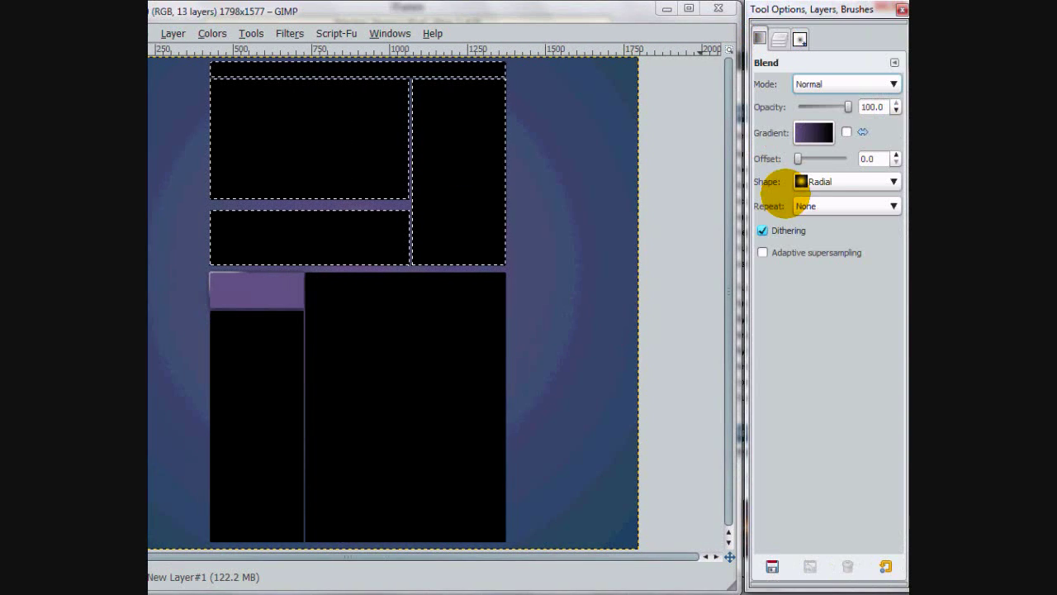
click(814, 133)
click(744, 234)
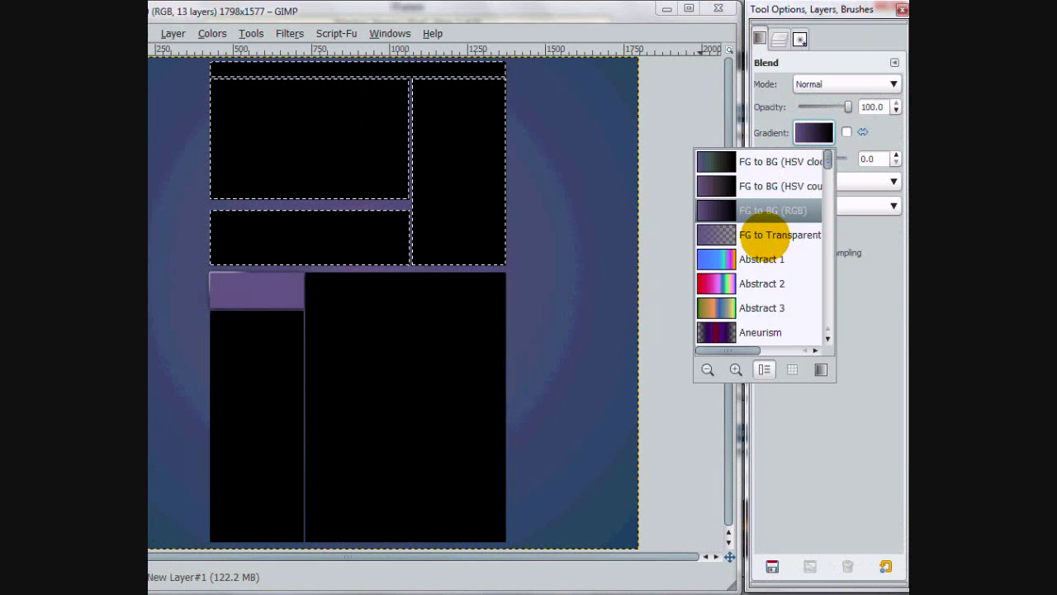
click(779, 39)
click(822, 194)
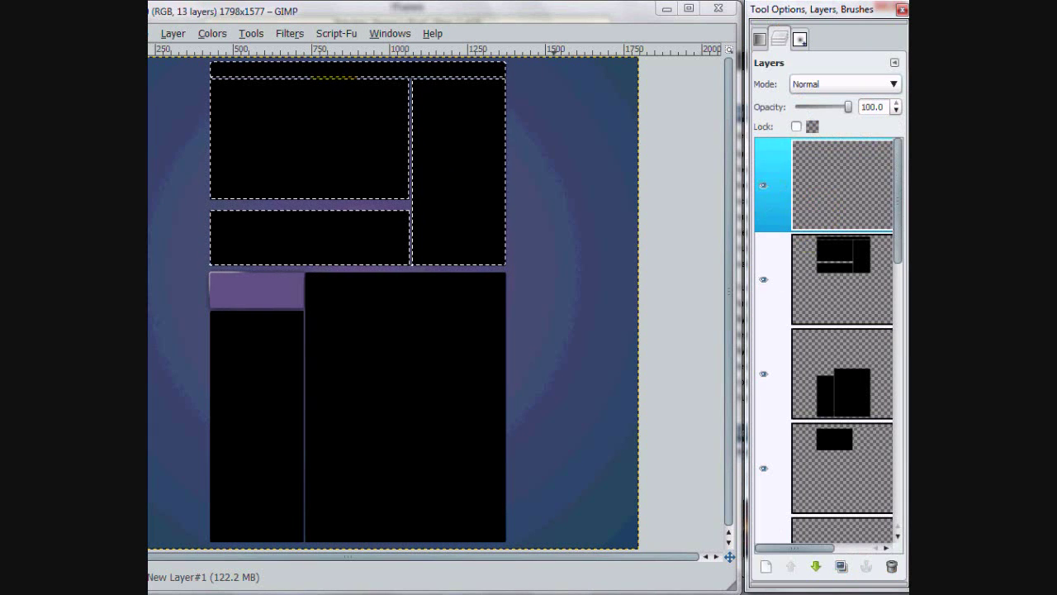
Fill the selected upper boxes with a purple radial gradient from the top bar's center down to the boxes' lower edge, then deselect everything.
drag(459, 58, 459, 277)
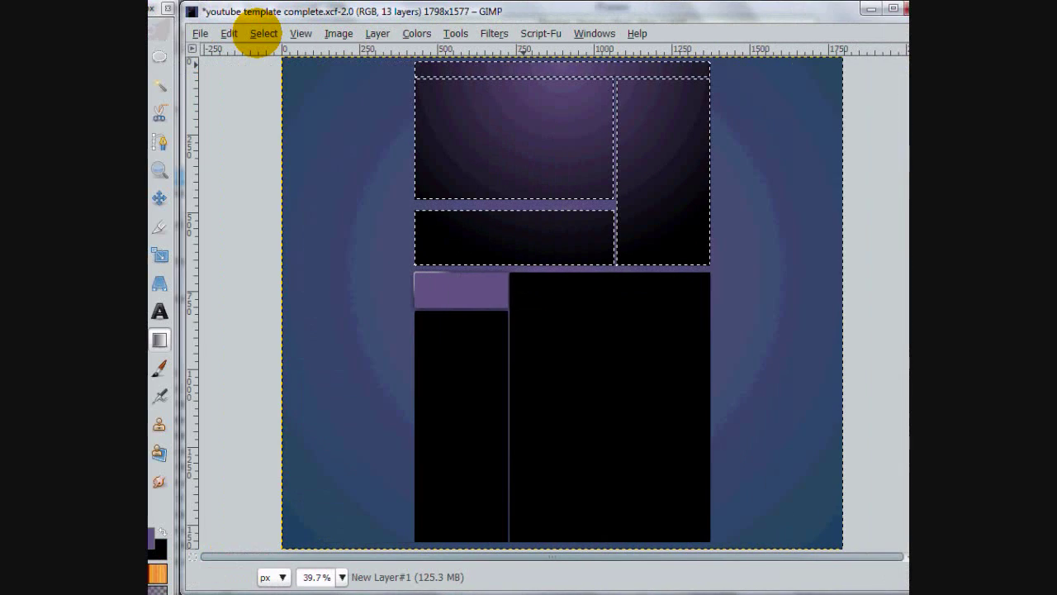
key(ctrl+shift+a)
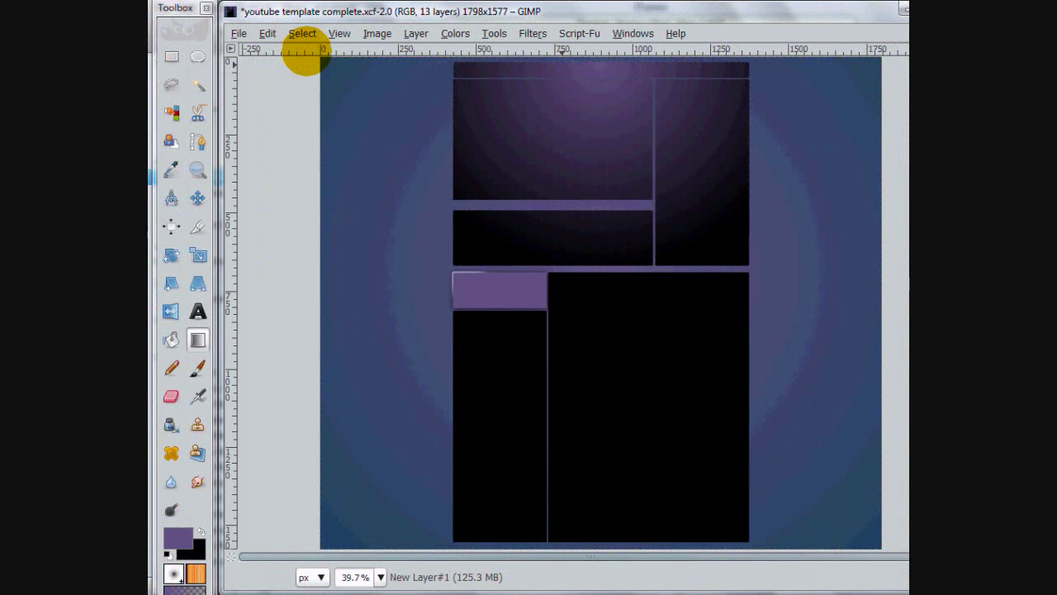
click(303, 33)
click(307, 50)
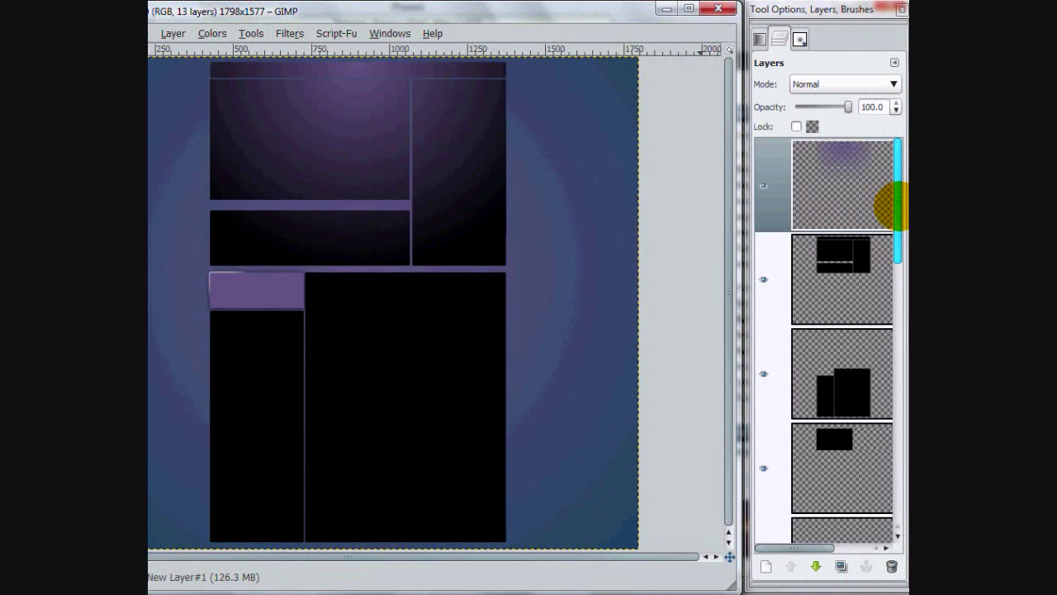
Select the shapes of the combined lower boxes layer from its alpha channel.
drag(898, 200, 896, 236)
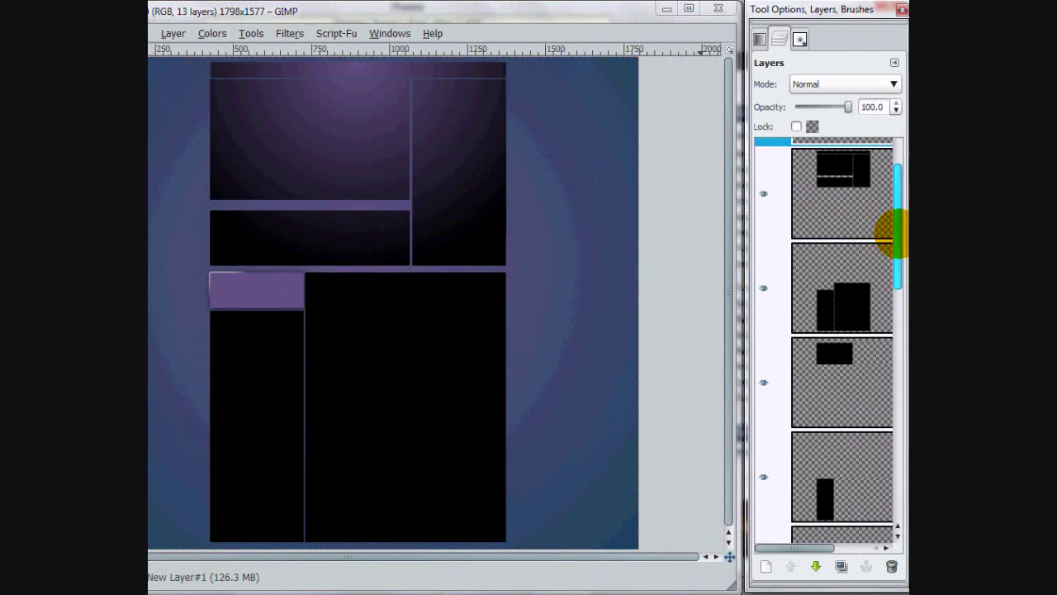
click(854, 250)
right_click(854, 250)
click(763, 380)
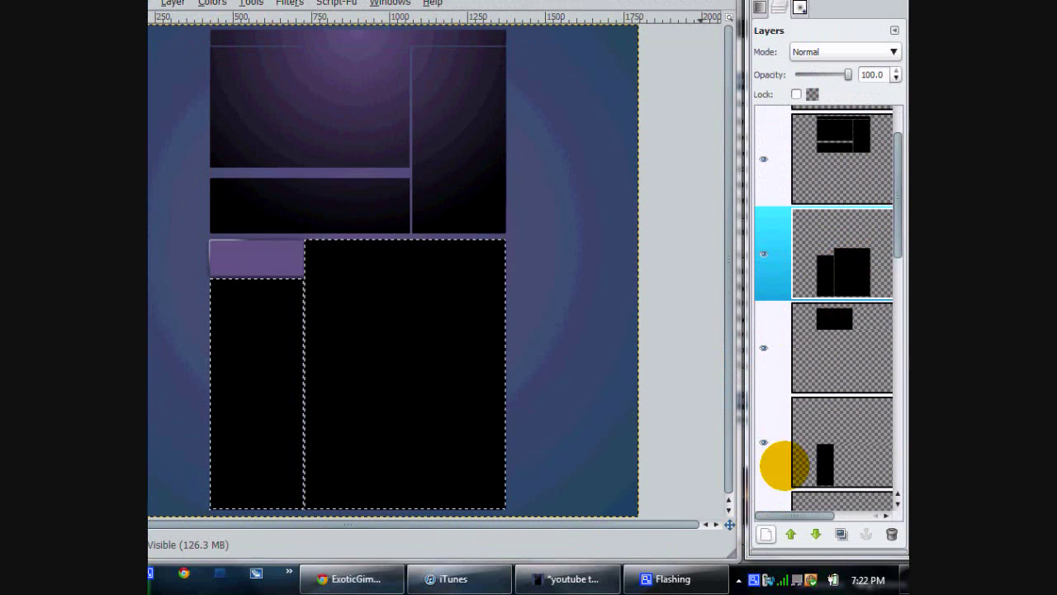
Add a new transparent 1798 x 1577 px layer for the lower boxes' gradient.
scroll(821, 194, down, 1)
click(766, 534)
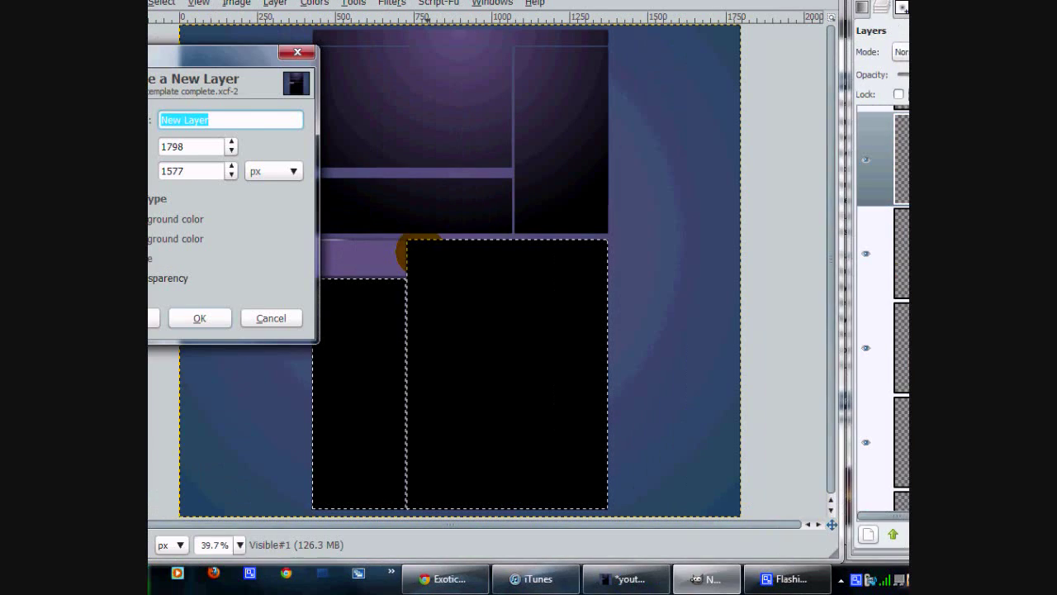
click(199, 318)
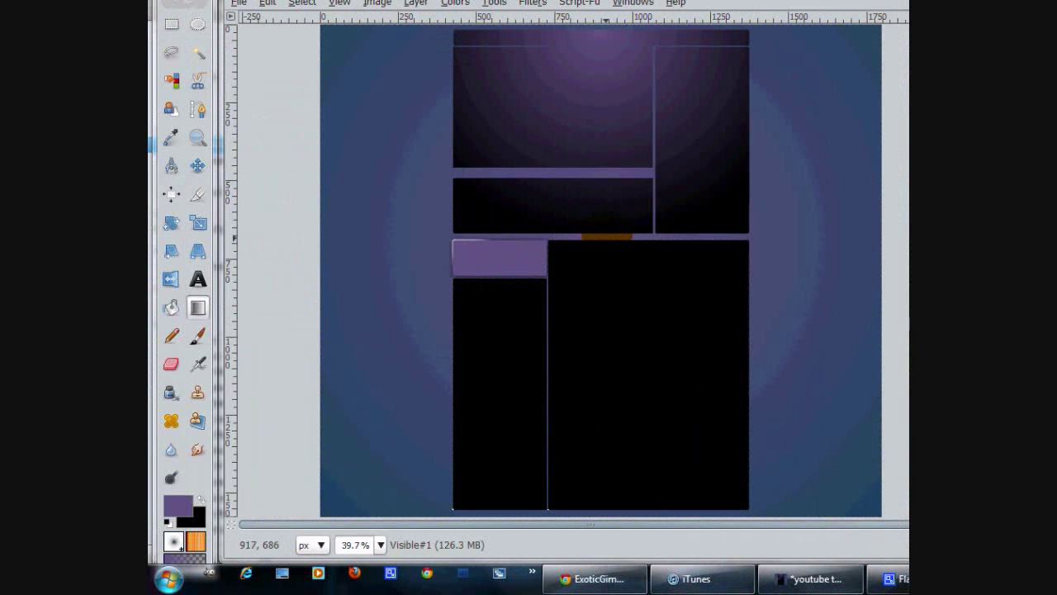
Fill the selected lower boxes with a purple radial gradient from their top edge's center to about two-thirds down, then deselect everything.
drag(606, 236, 606, 431)
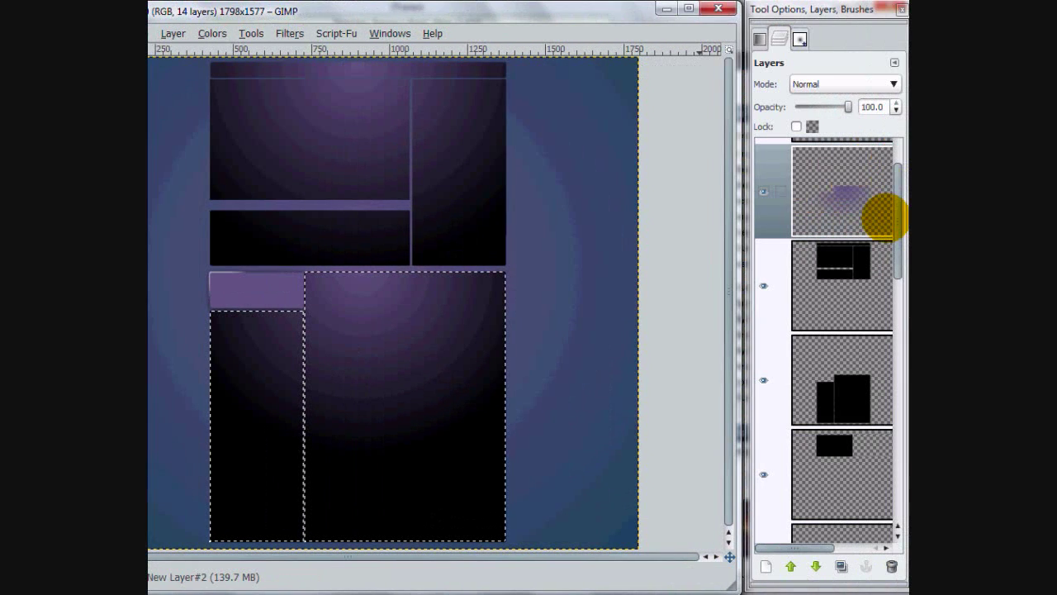
scroll(888, 216, up, 2)
click(861, 177)
click(855, 236)
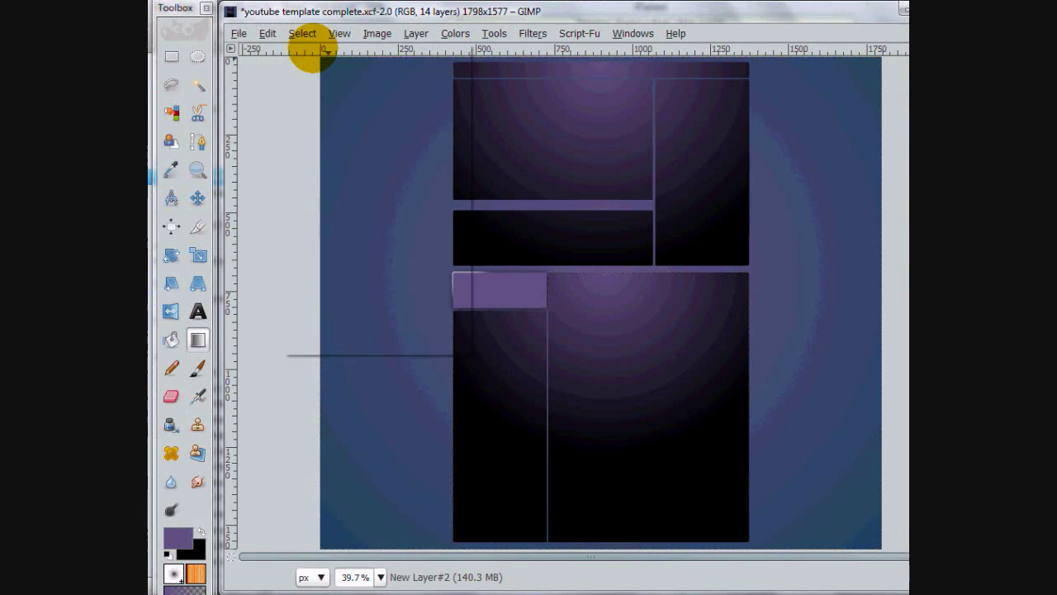
click(161, 33)
click(164, 64)
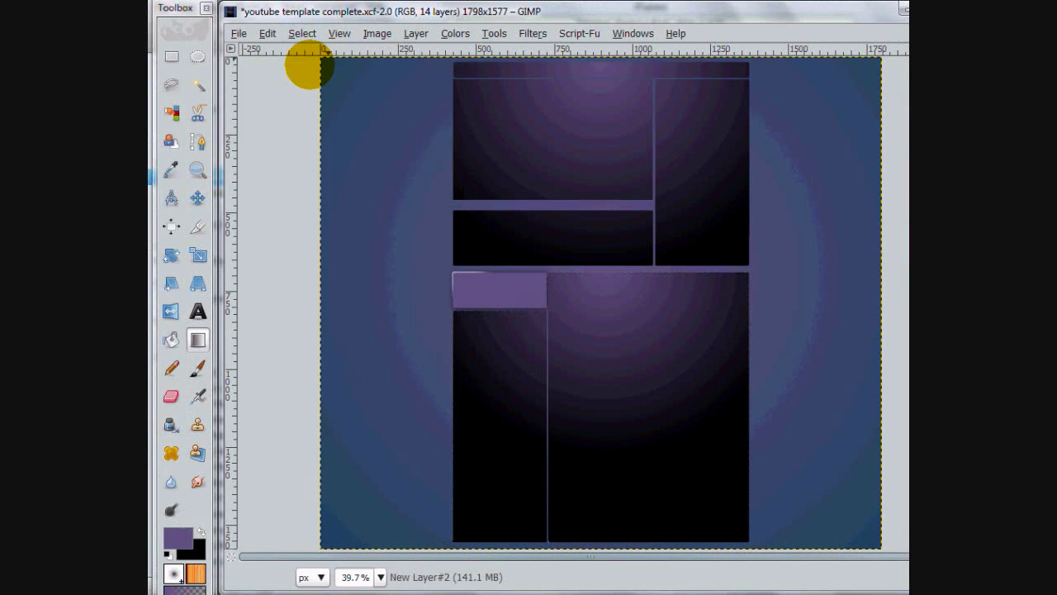
Merge the combined upper boxes layer down into the combined lower boxes layer.
scroll(892, 248, down, 1)
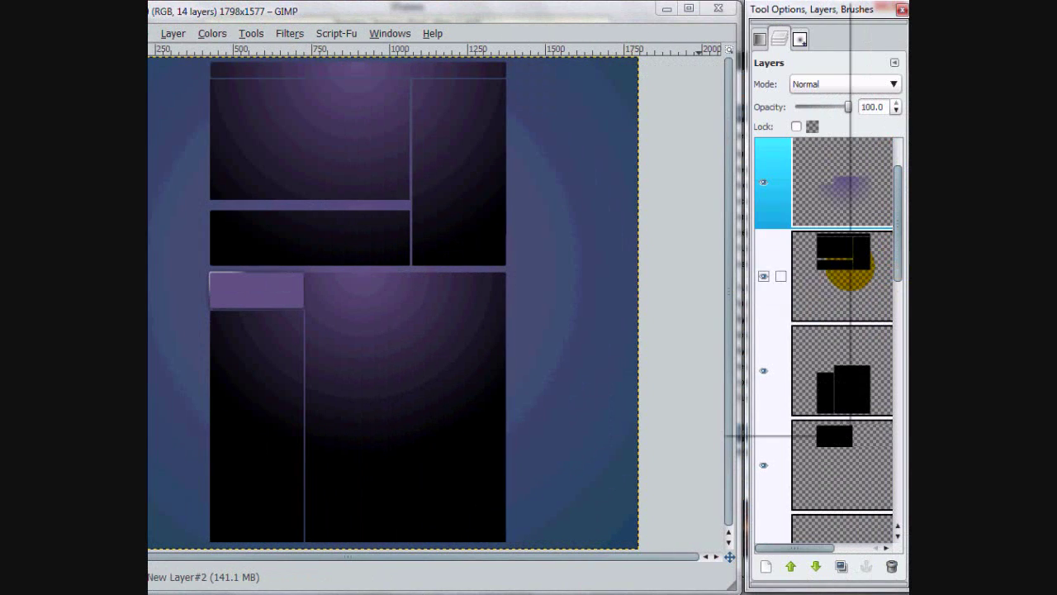
right_click(888, 269)
click(769, 102)
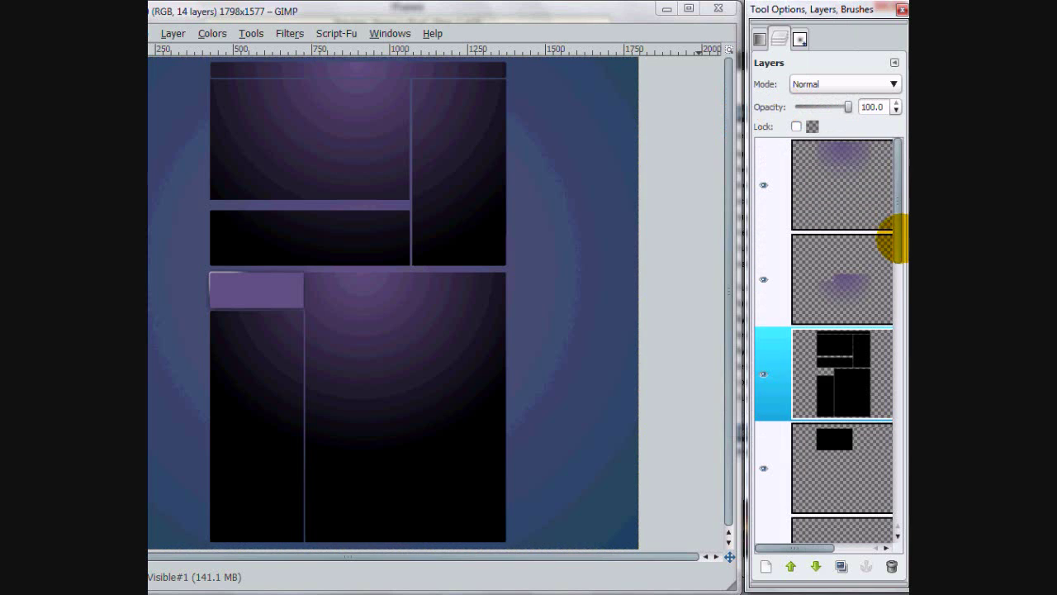
Duplicate the blue and purple Background layer at the bottom of the layer stack.
drag(895, 248, 876, 491)
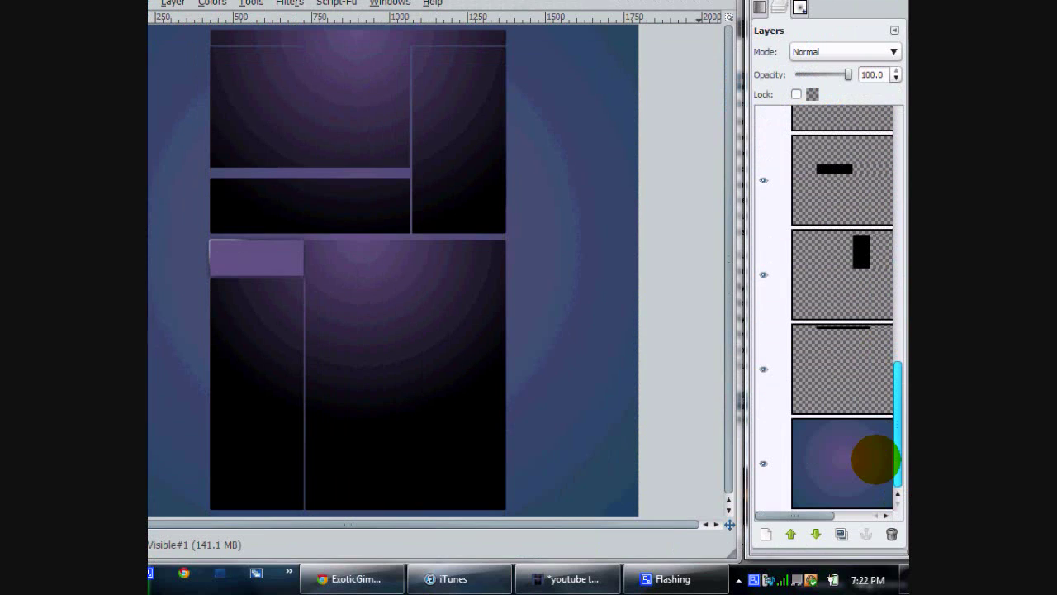
click(876, 458)
click(841, 534)
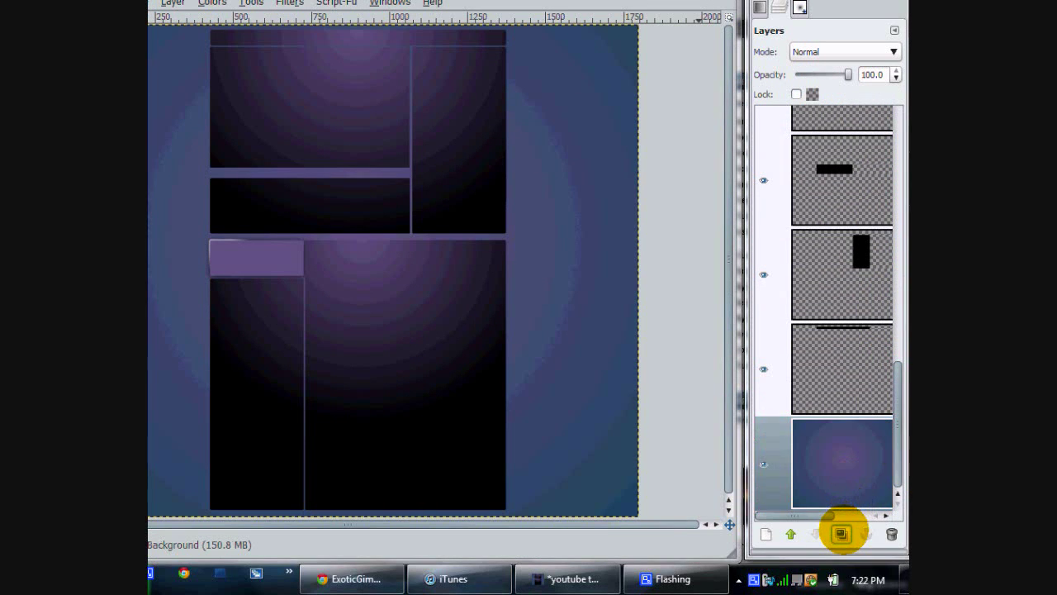
Cut all the box shapes out of the Background copy using the merged boxes layer's alpha channel, then deselect everything.
drag(897, 436, 867, 256)
right_click(863, 281)
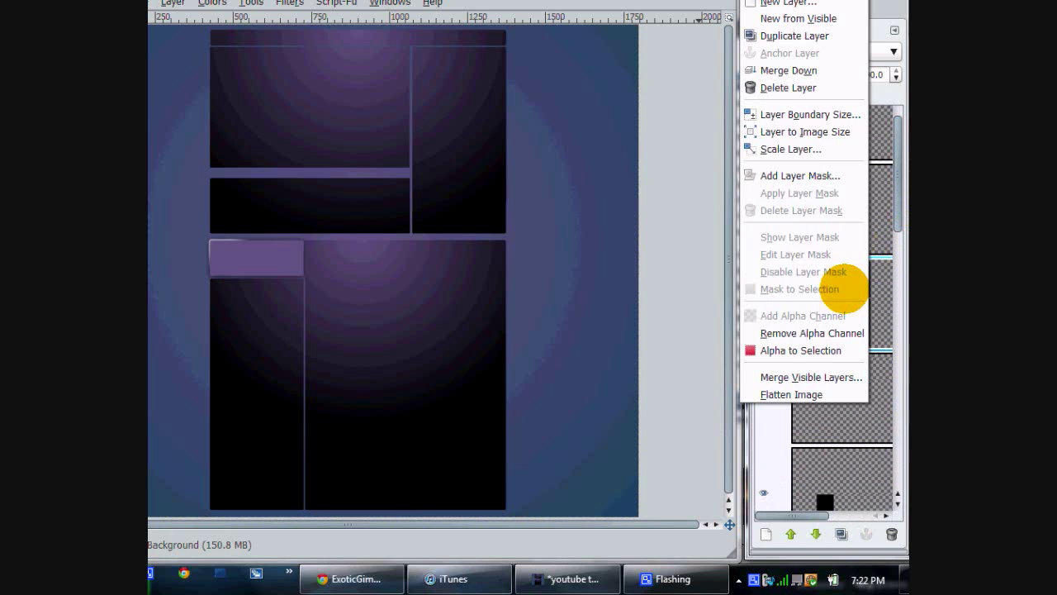
click(779, 349)
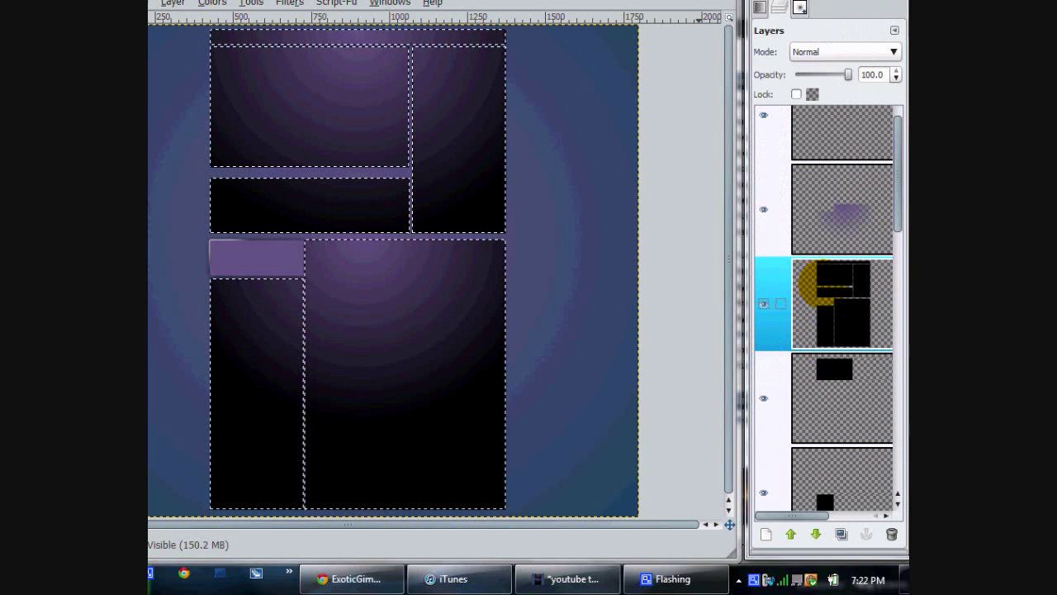
drag(897, 220, 898, 483)
click(842, 380)
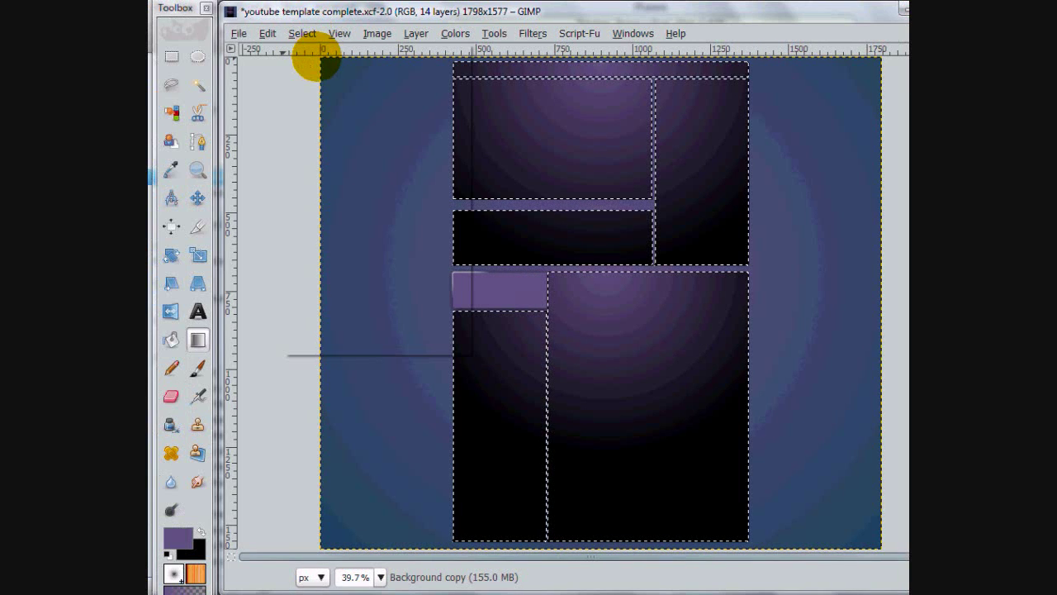
click(302, 33)
click(307, 72)
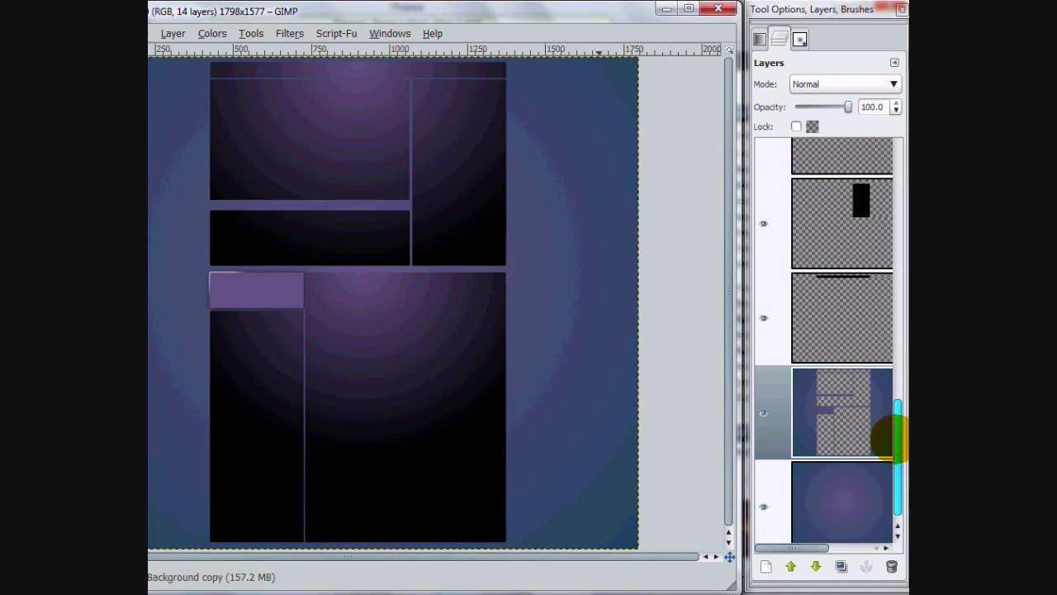
Apply a black drop shadow to the Background copy with 3 px offsets, blur radius 30, opacity 80 and resizing off.
click(857, 408)
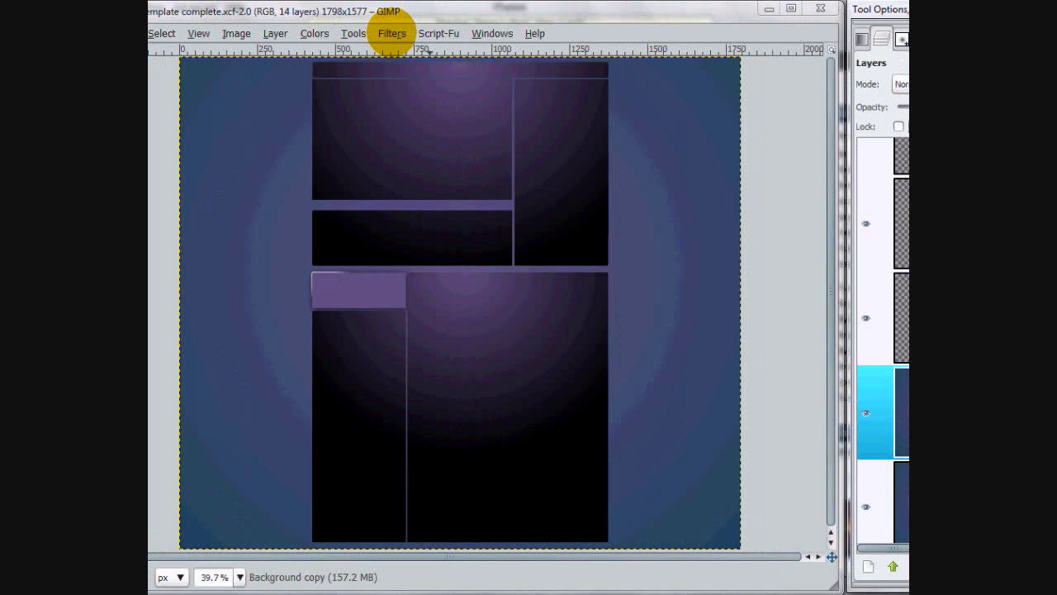
click(392, 33)
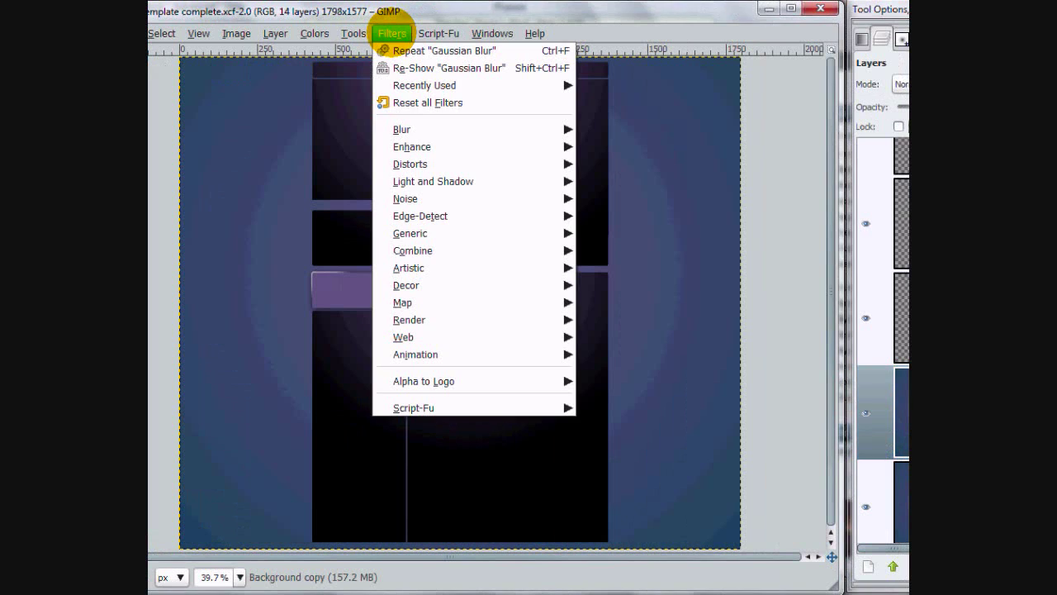
mouse_move(447, 169)
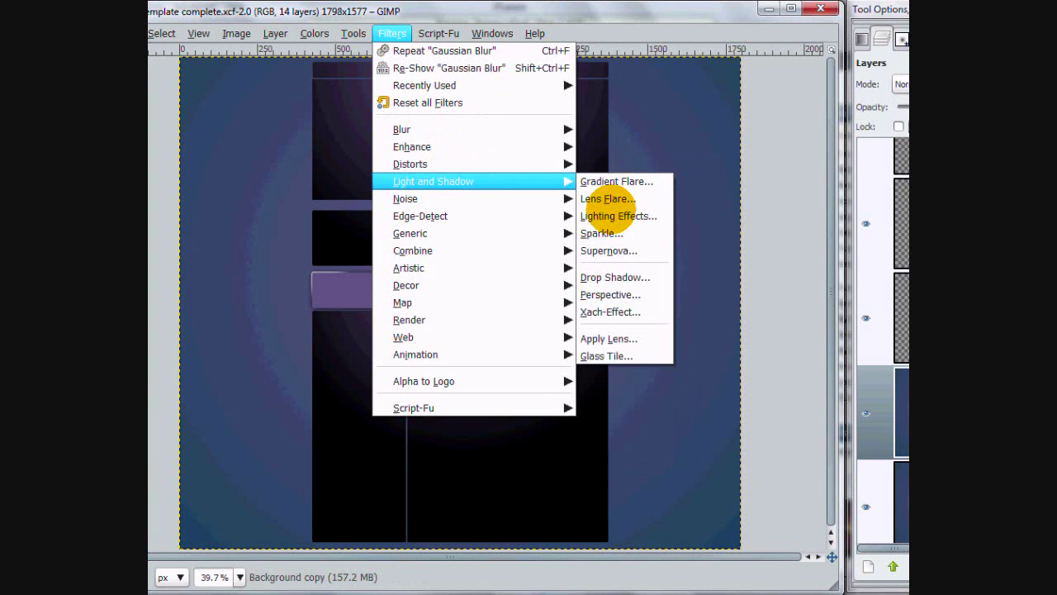
click(616, 273)
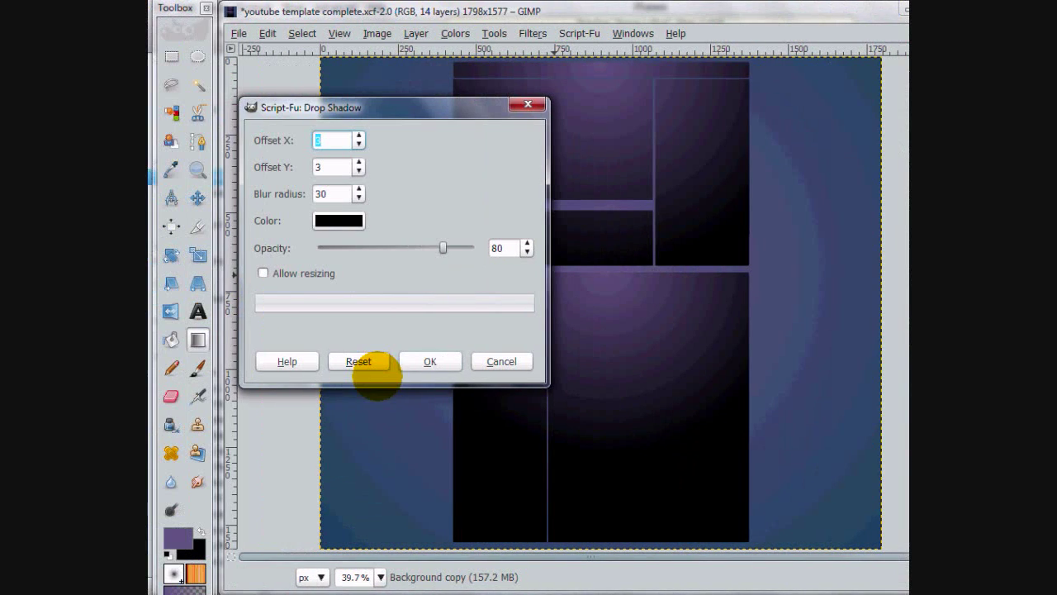
click(425, 361)
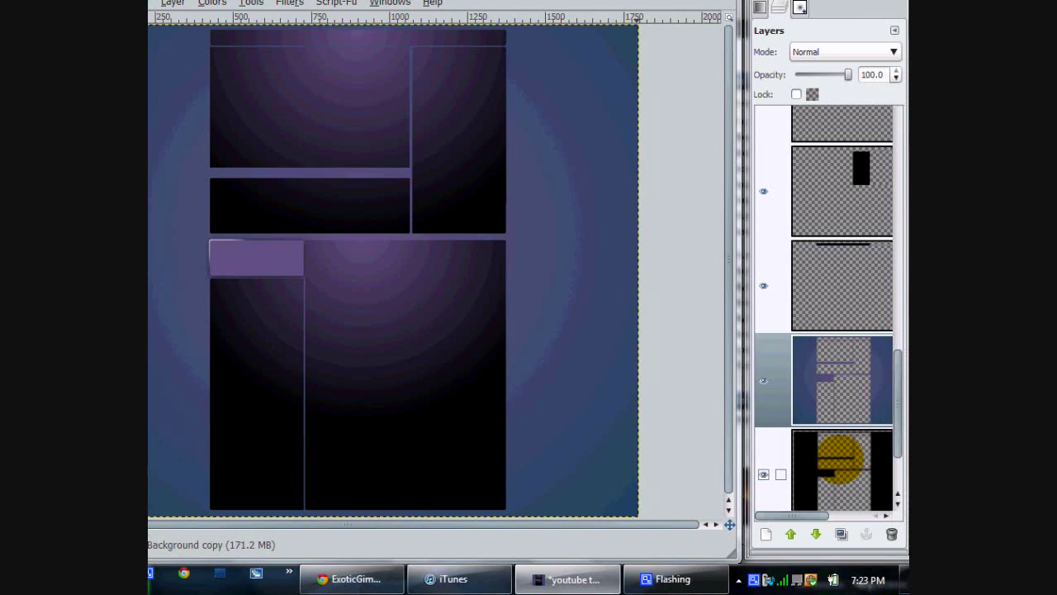
Raise the Drop Shadow layer to the top of the layer stack.
click(842, 460)
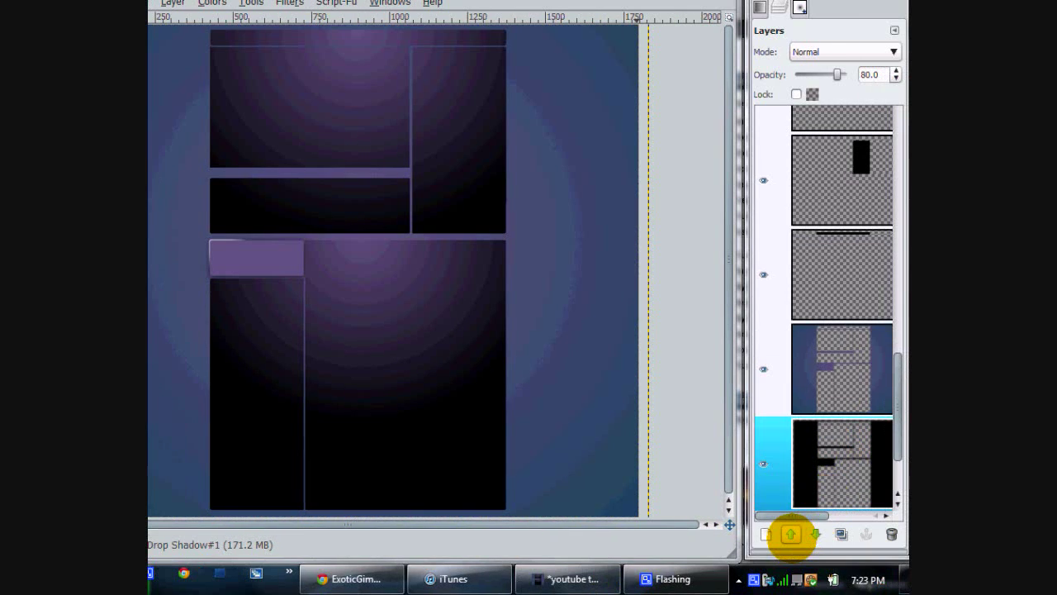
click(791, 534)
click(791, 534)
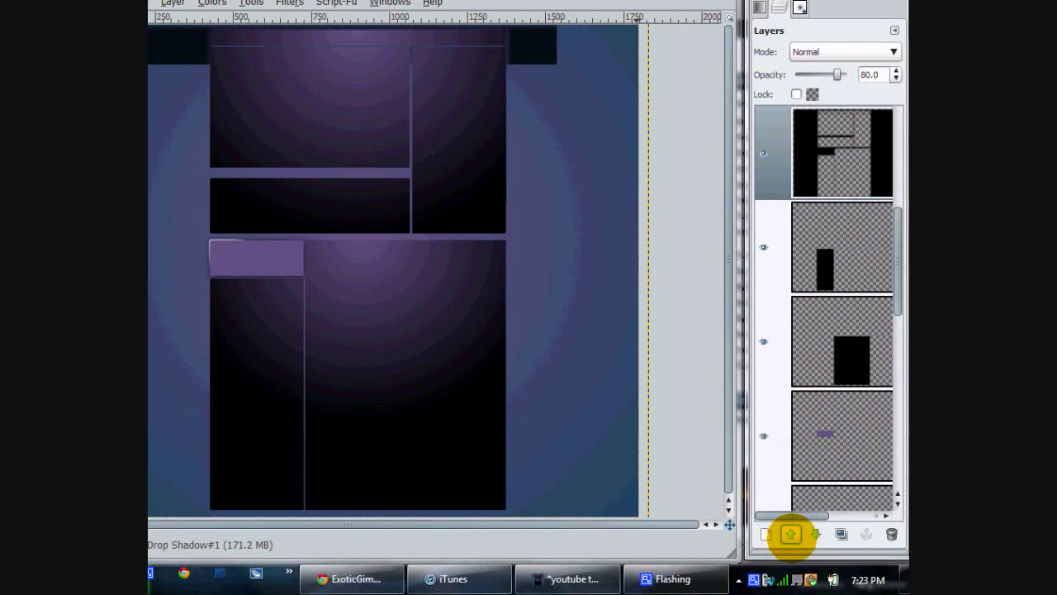
click(790, 534)
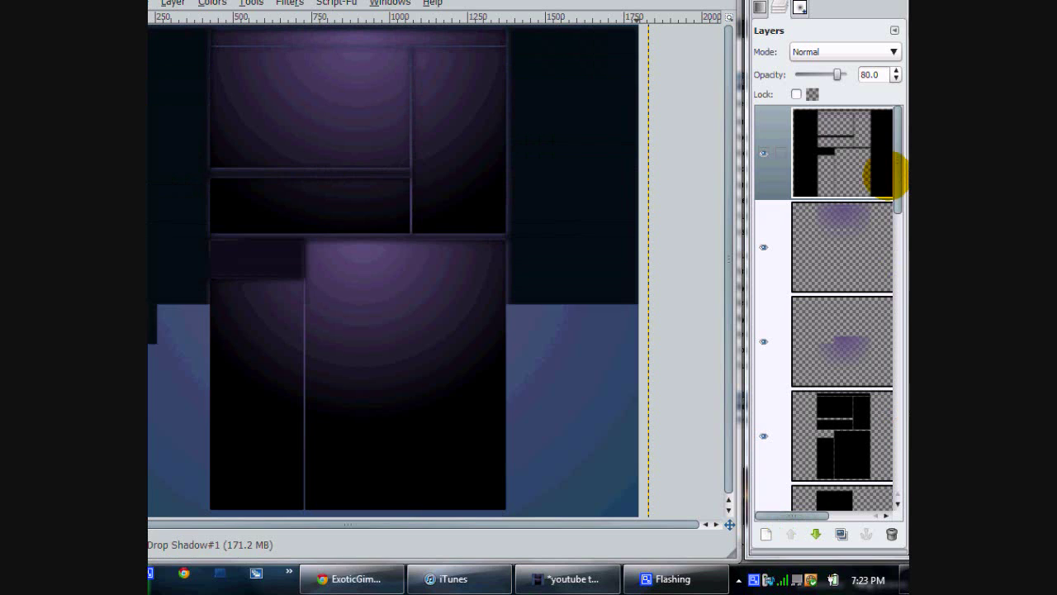
Select the shapes of the merged boxes layer from its alpha channel and invert the selection.
right_click(863, 355)
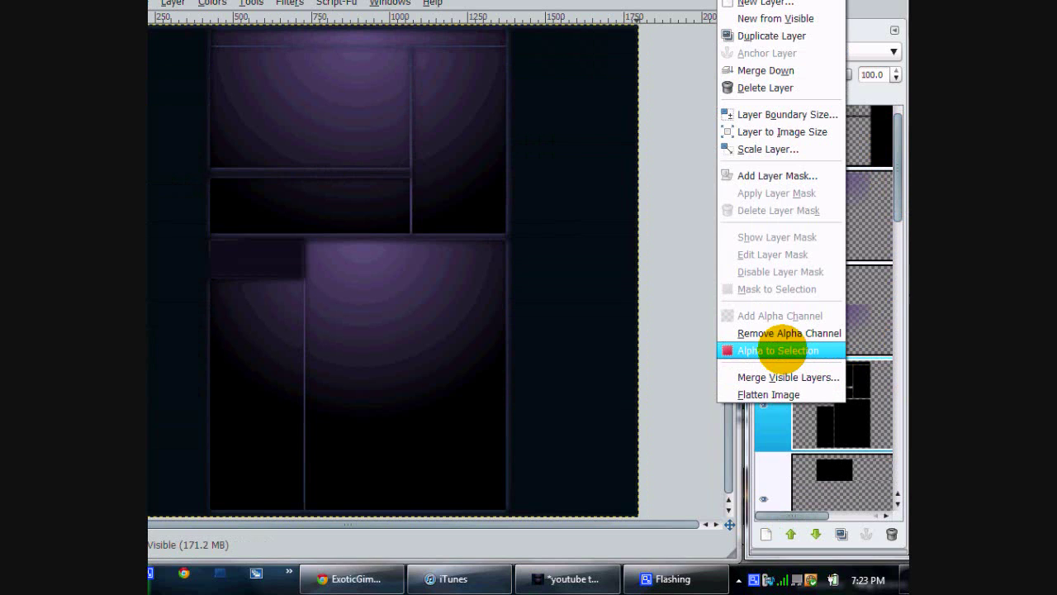
click(773, 351)
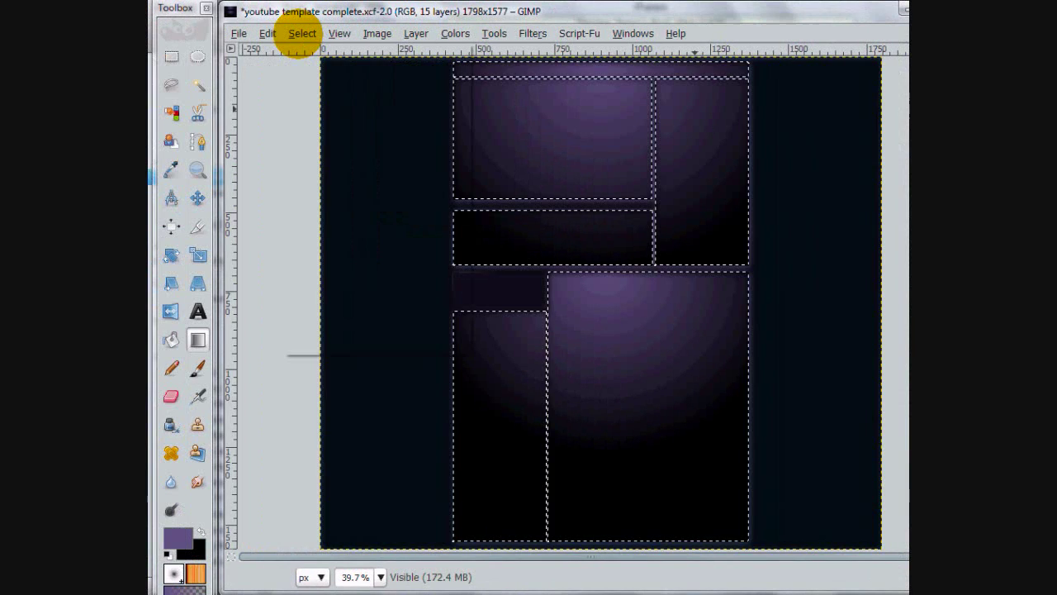
click(302, 33)
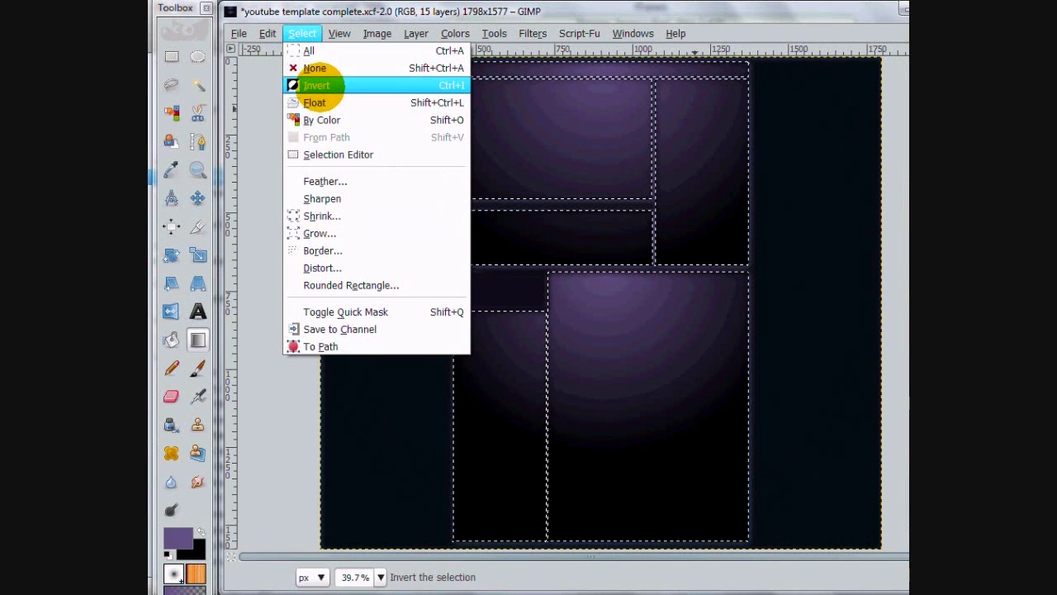
click(316, 85)
Delete the Drop Shadow layer's content outside the boxes, then deselect everything.
drag(899, 180, 898, 171)
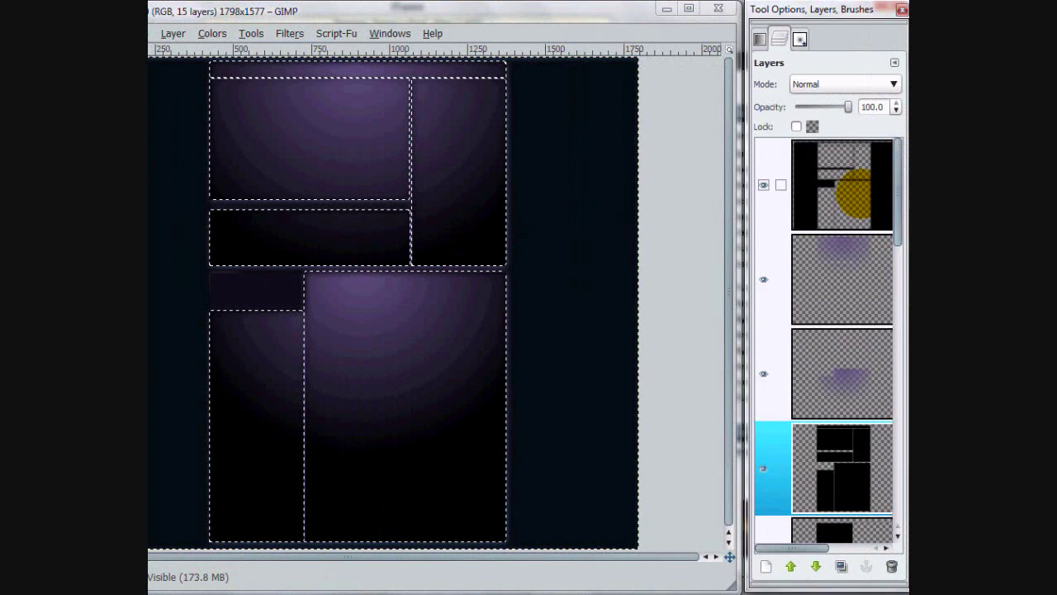
key(ctrl+f)
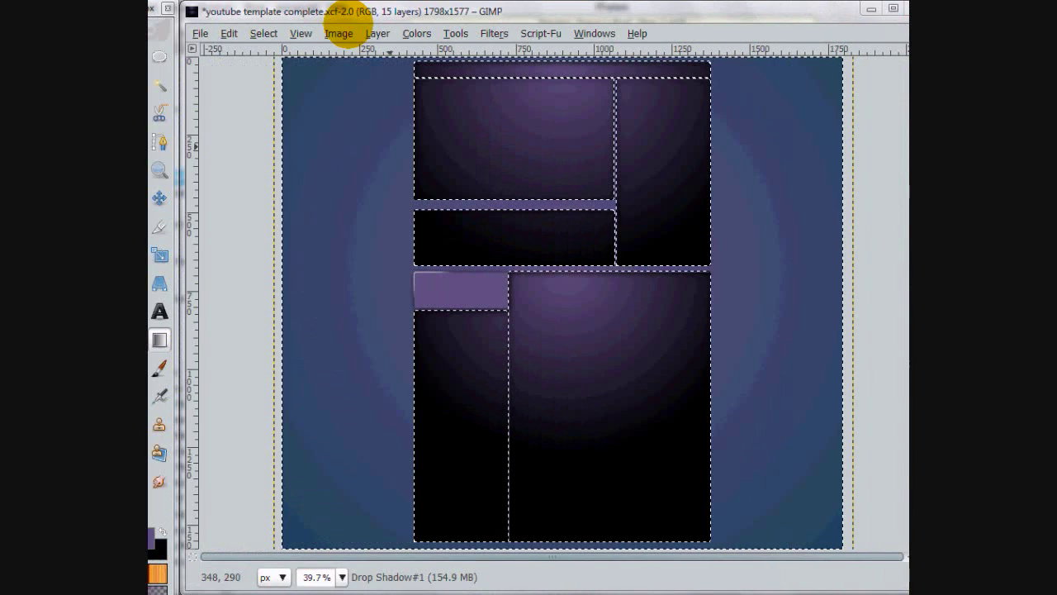
click(264, 33)
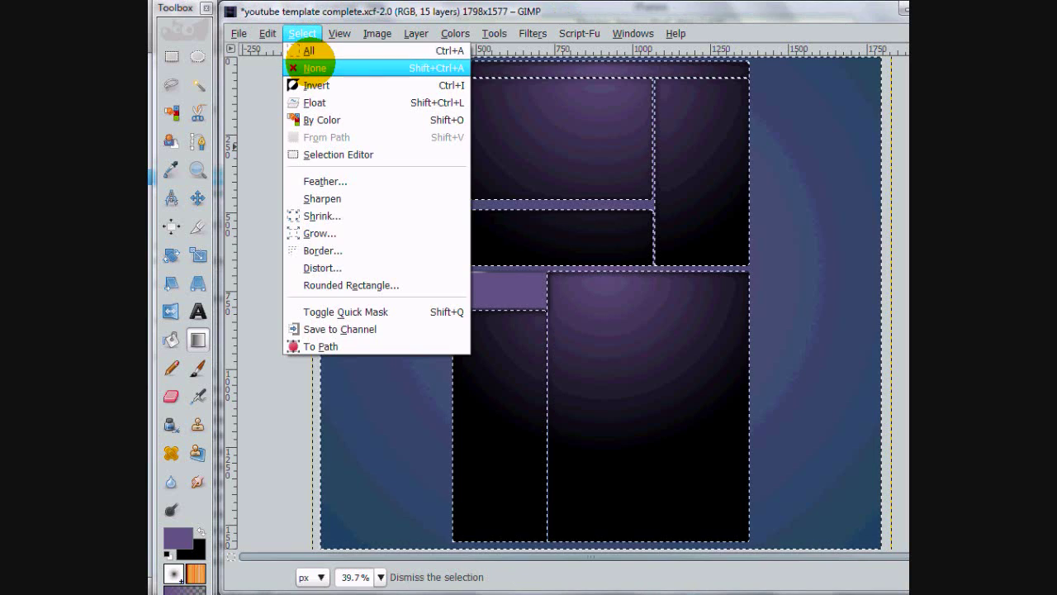
click(271, 66)
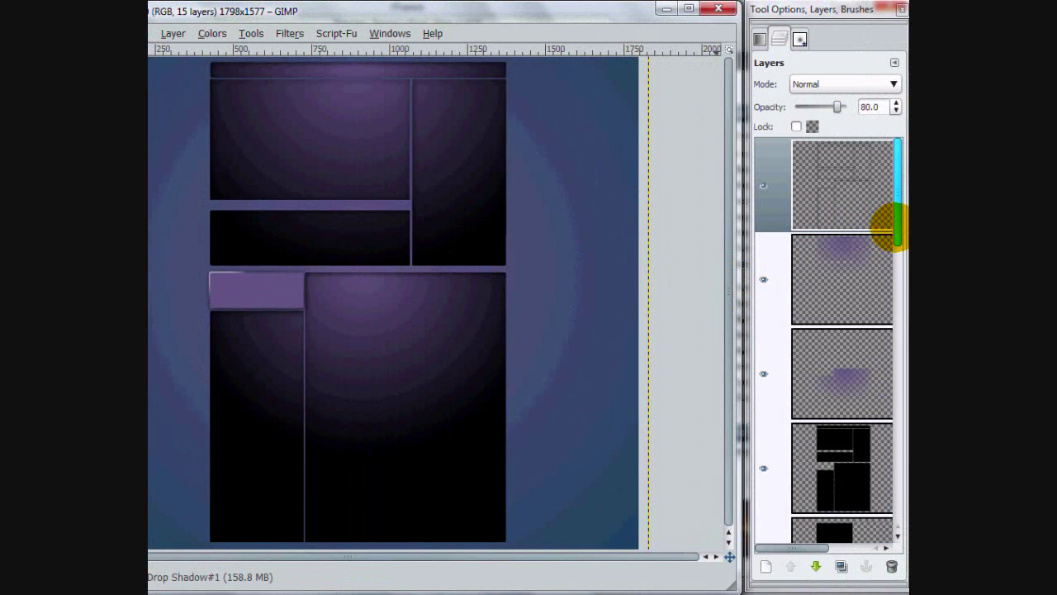
mouse_move(894, 223)
mouse_down()
mouse_move(897, 516)
mouse_move(898, 235)
mouse_up()
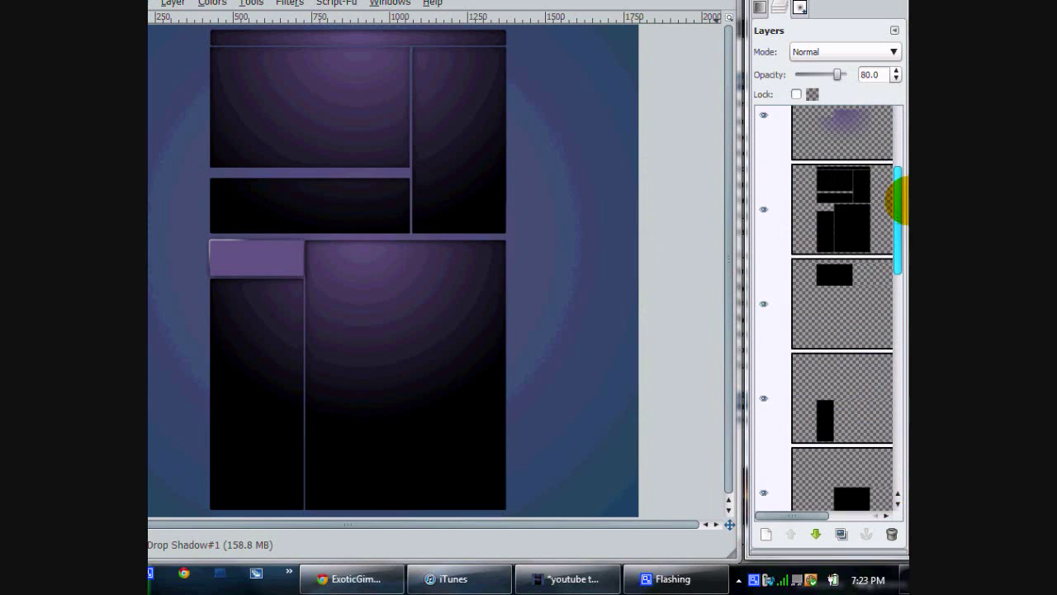
drag(897, 199, 894, 128)
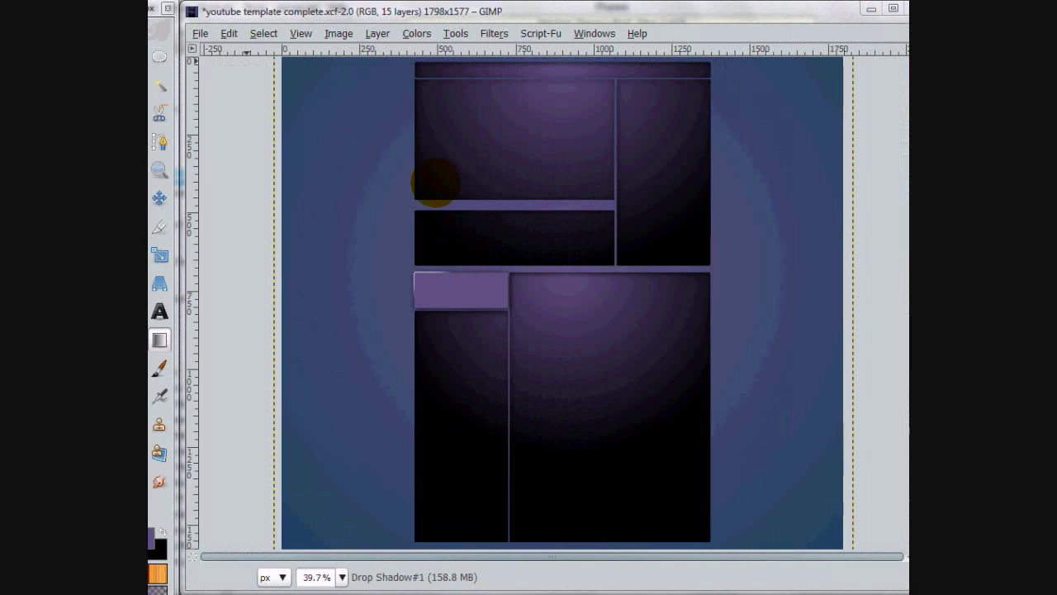
Start opening a file as layers and browse Resources through 20K MarkoARTS and Paid stuff lol to the Light Effex Sparkles n Streaks folder.
click(200, 33)
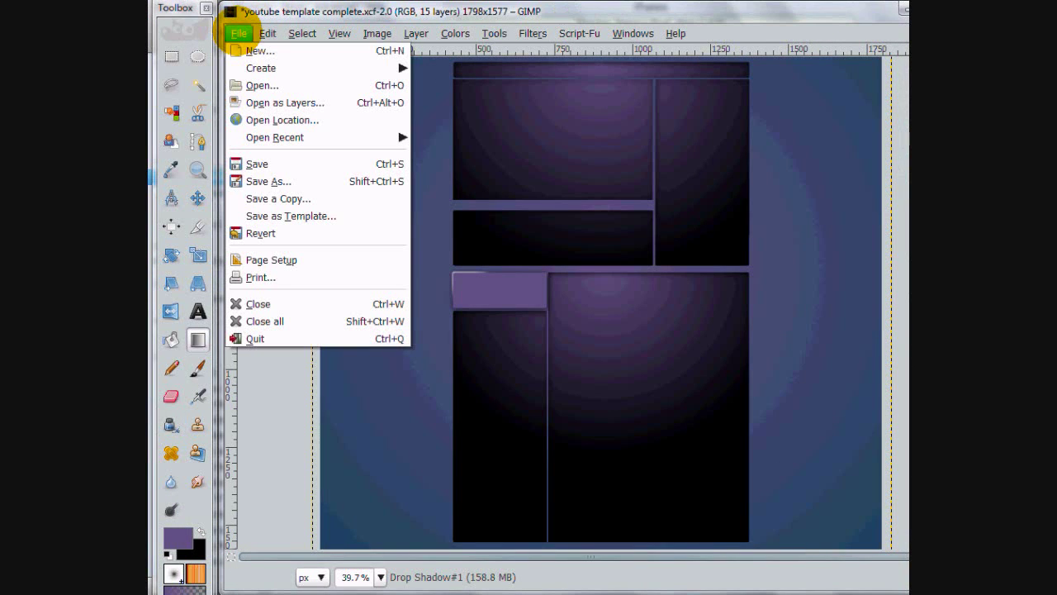
click(279, 103)
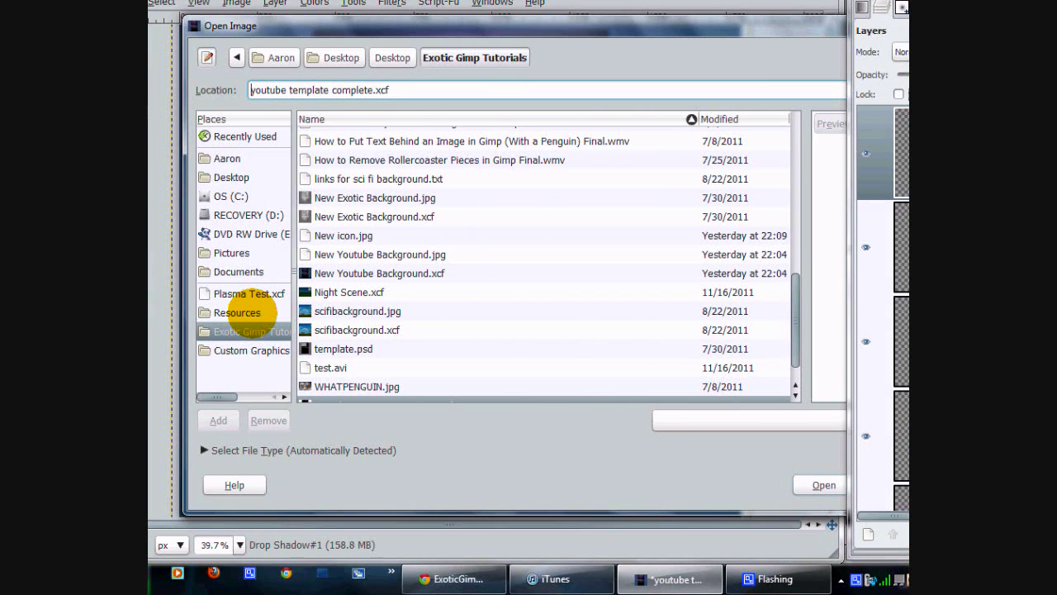
click(240, 312)
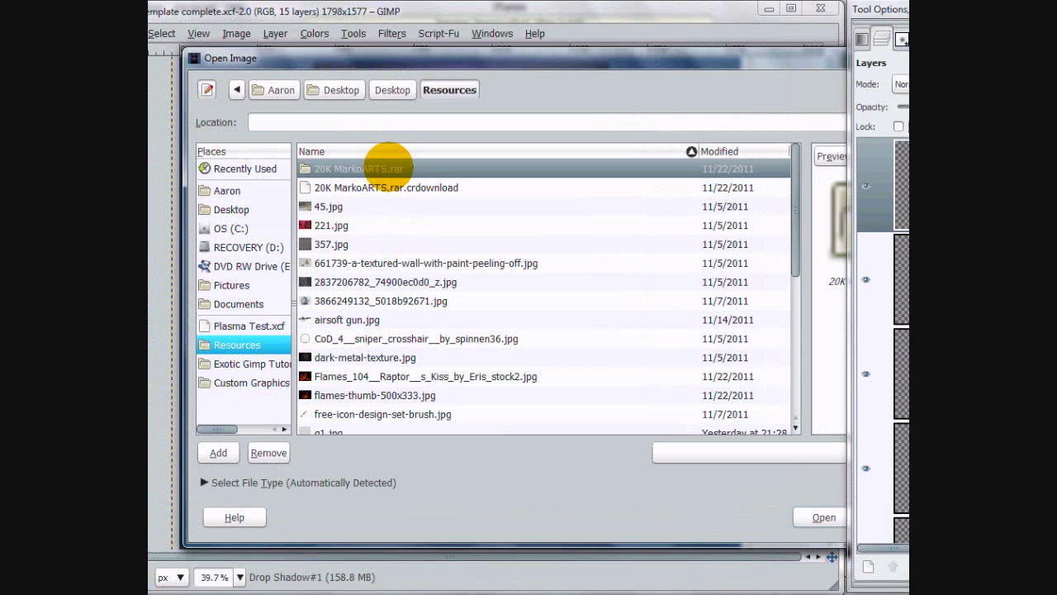
double_click(387, 168)
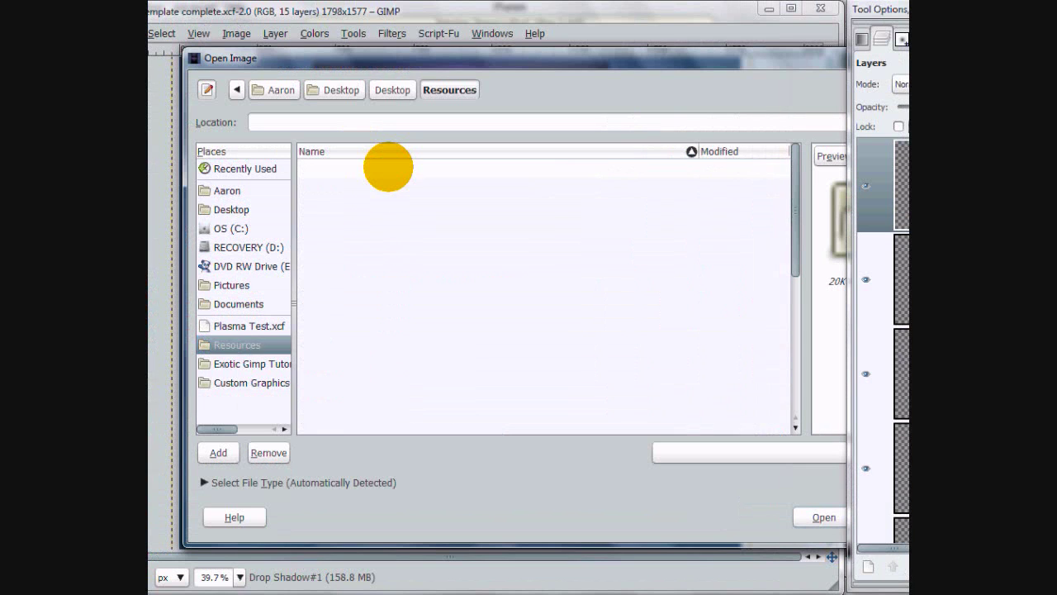
double_click(387, 168)
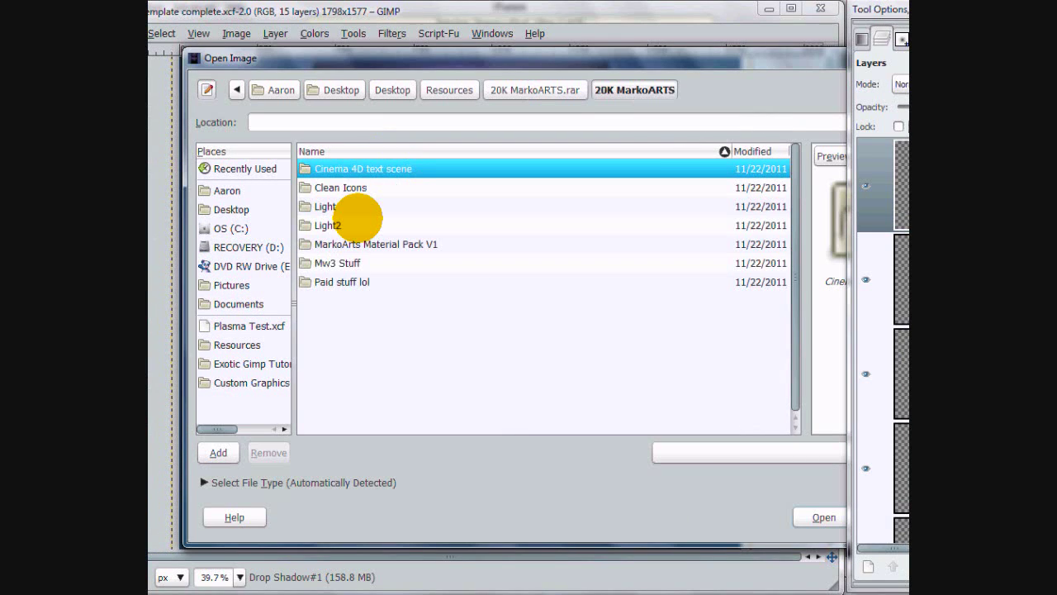
click(339, 225)
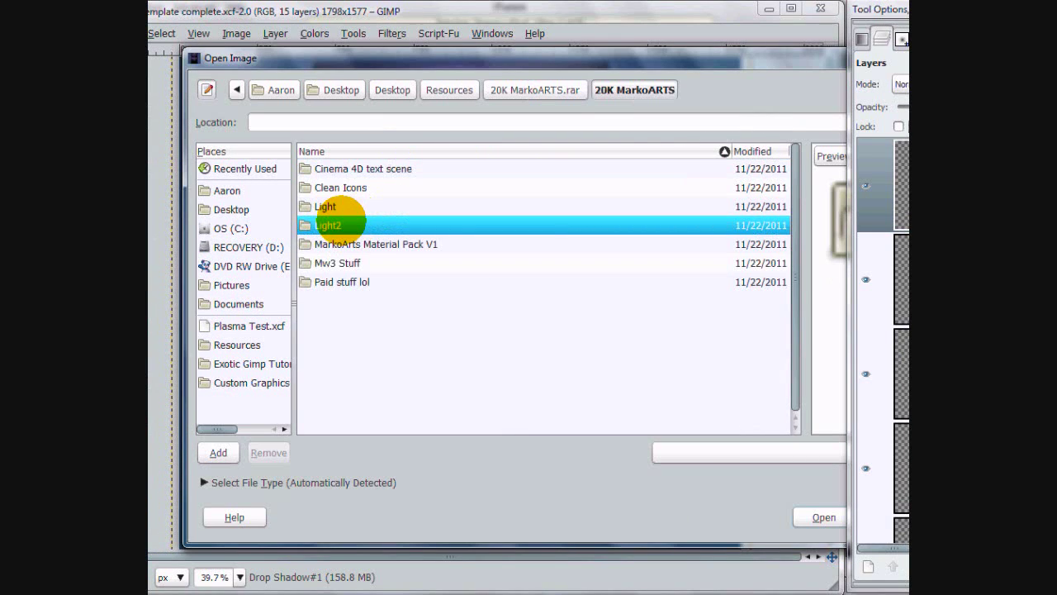
double_click(353, 281)
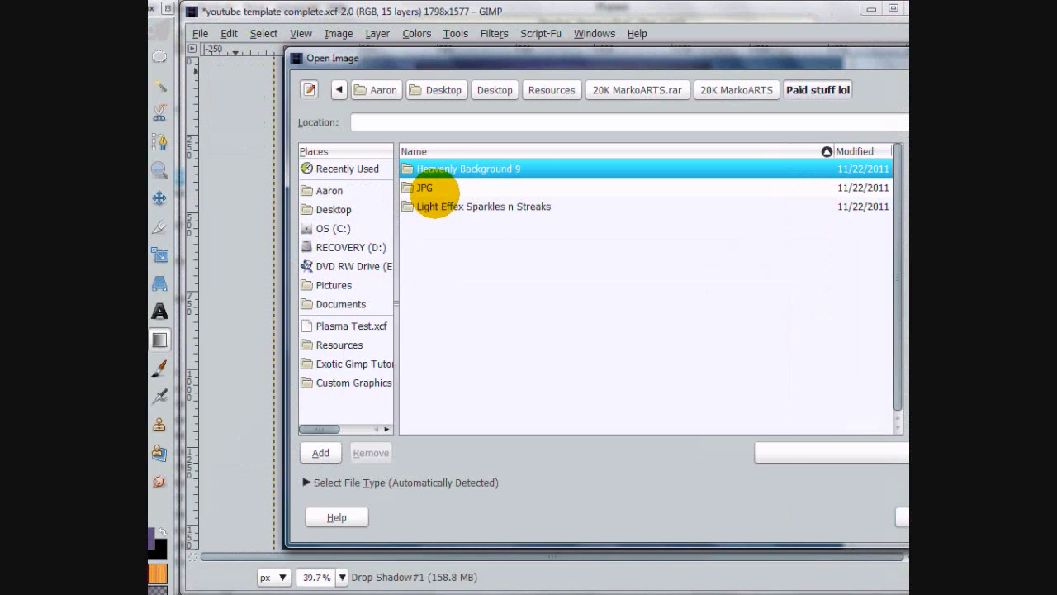
double_click(450, 206)
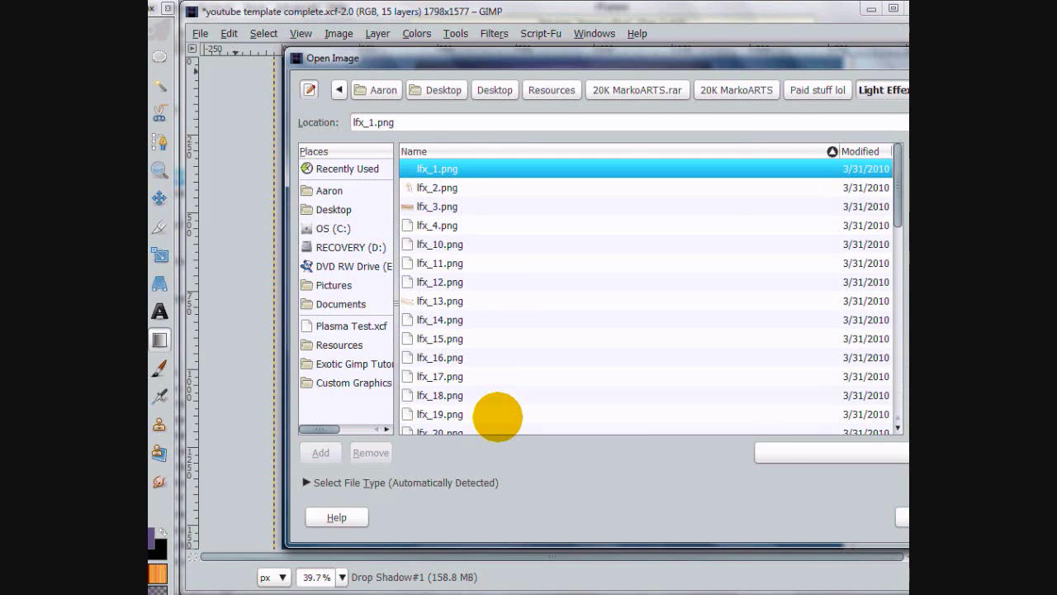
Preview the light effect images and import lfx_13.png as a new layer.
drag(711, 55, 593, 60)
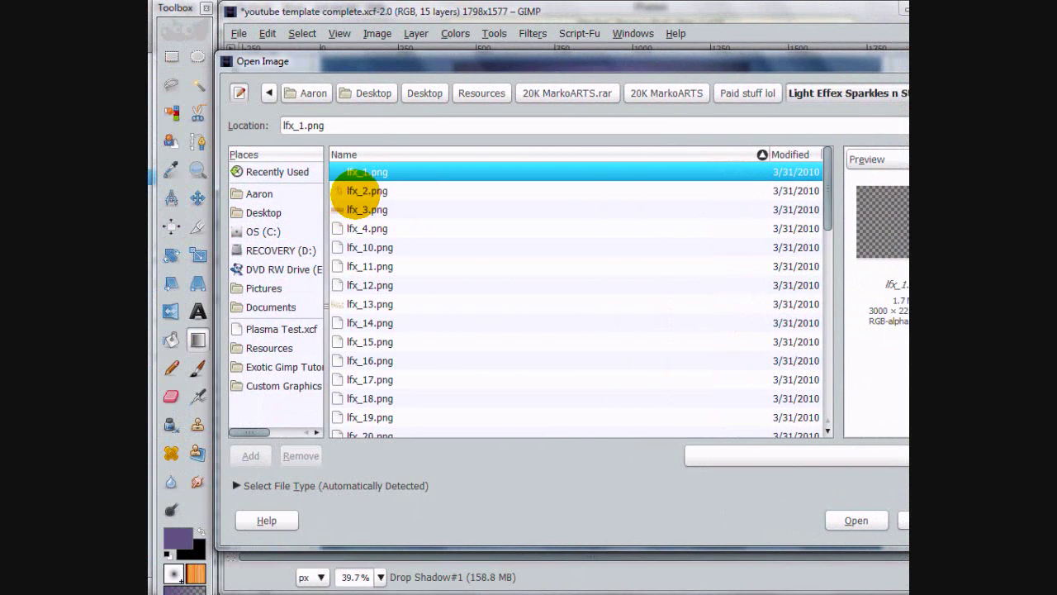
click(221, 191)
click(372, 208)
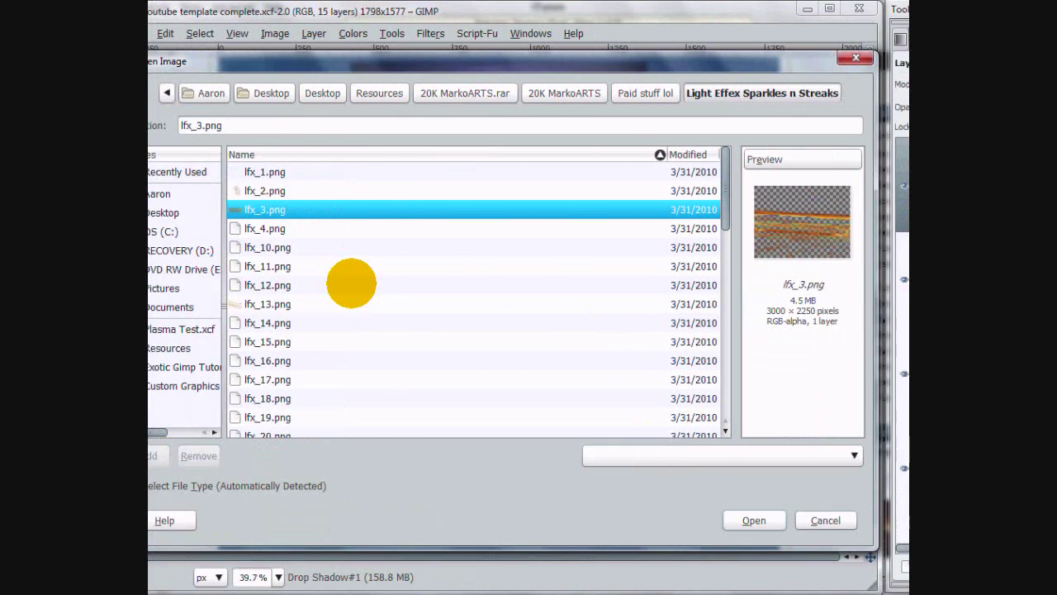
click(364, 305)
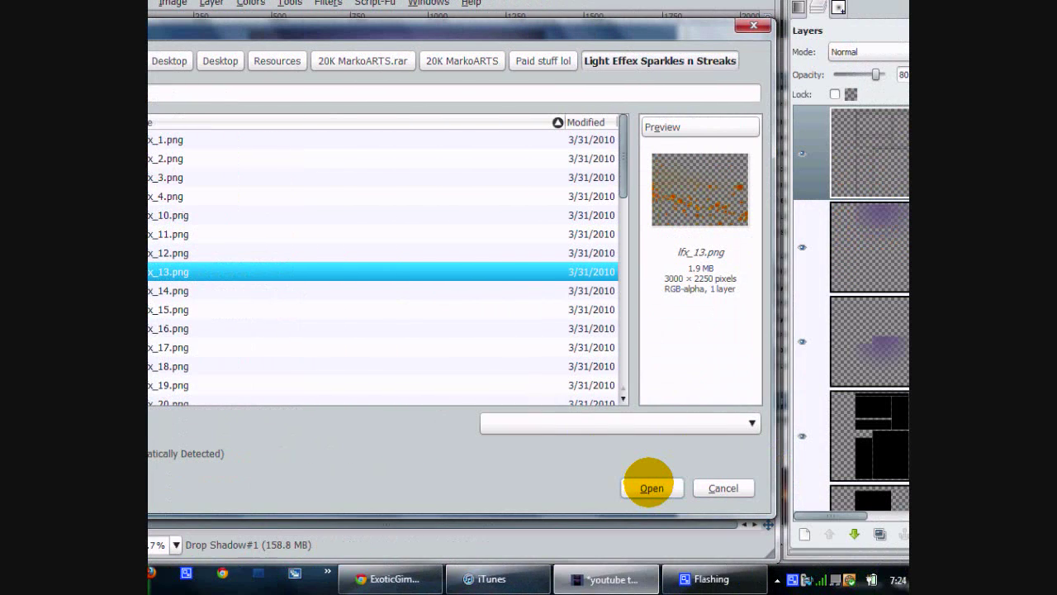
click(651, 487)
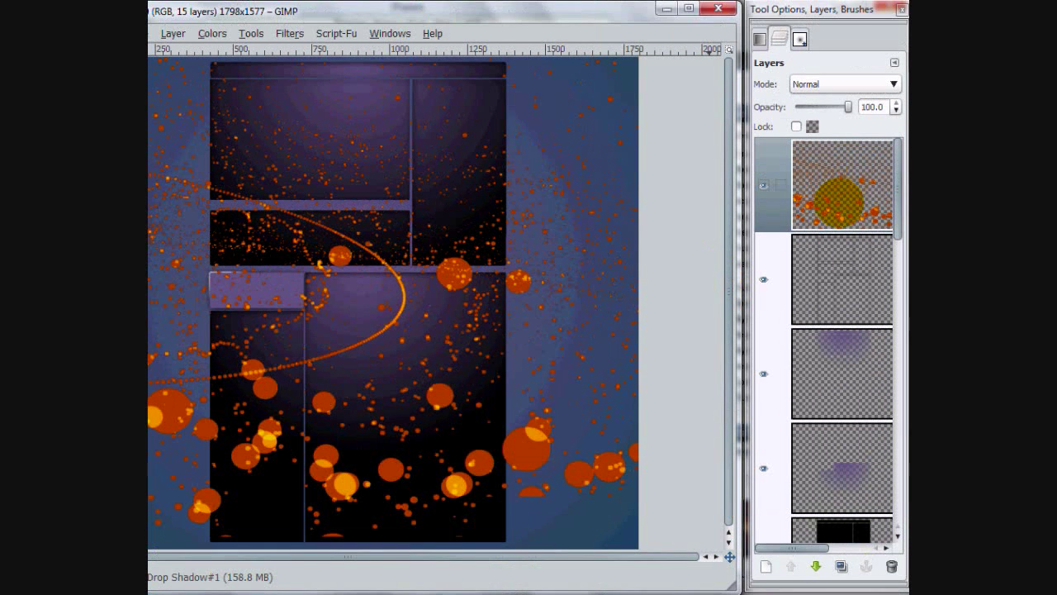
Bucket-fill the whole alpha selection of the lfx_13.png layer with the purple foreground color and deselect everything.
right_click(878, 151)
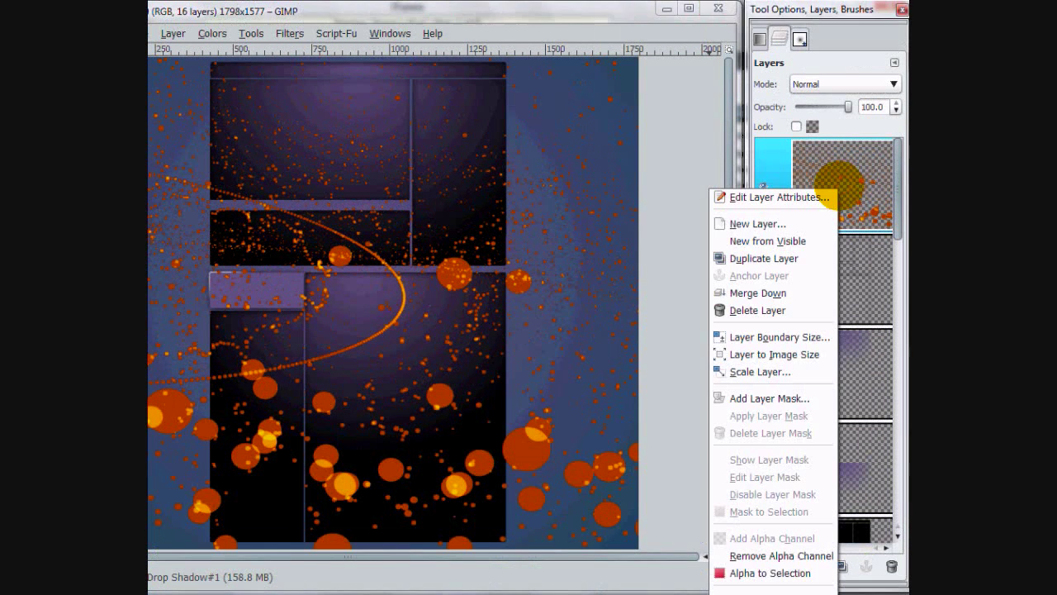
click(743, 572)
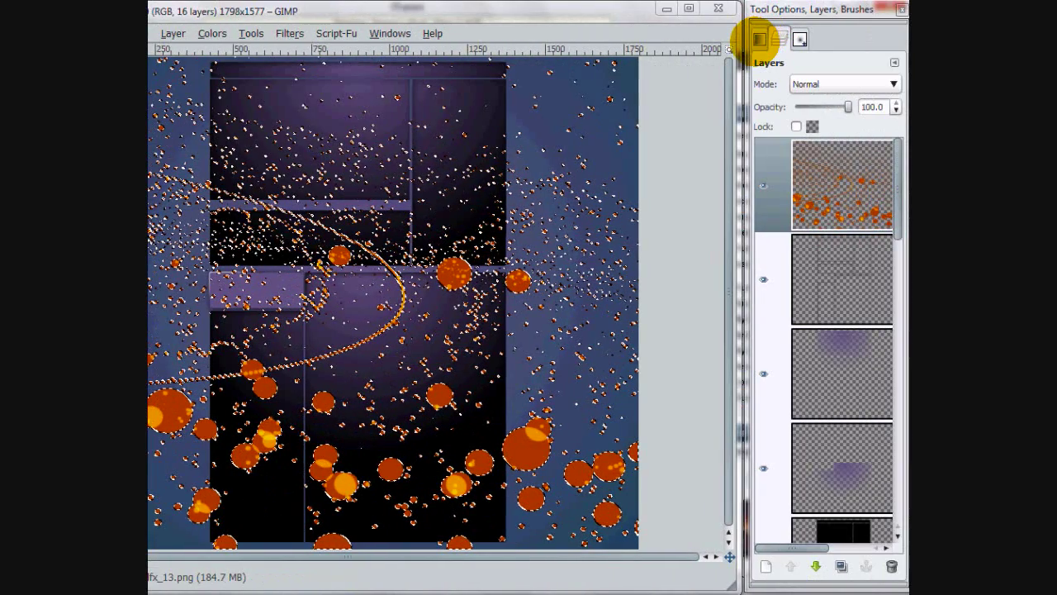
click(759, 39)
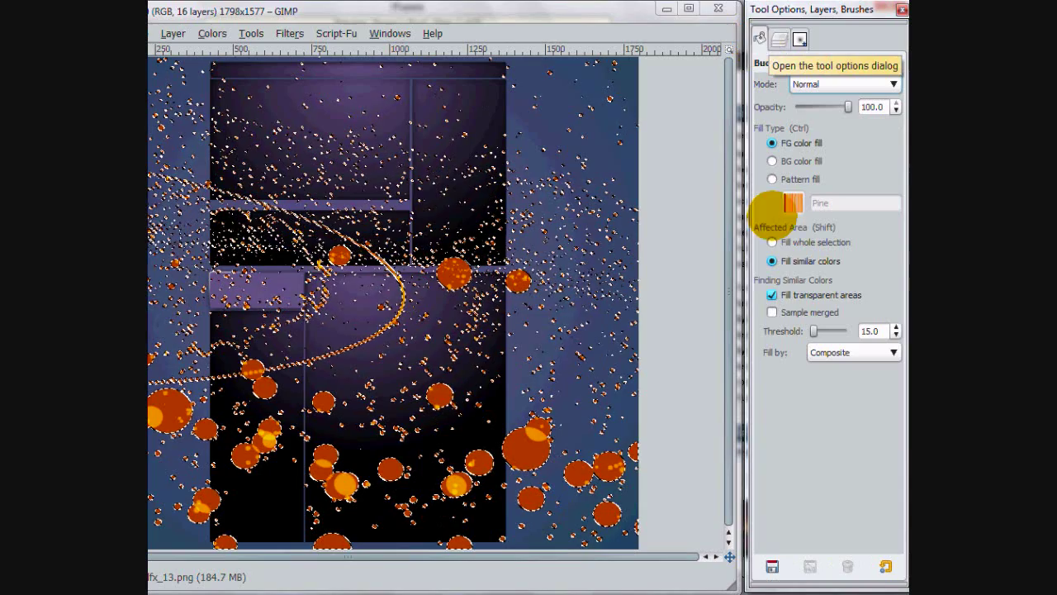
click(772, 242)
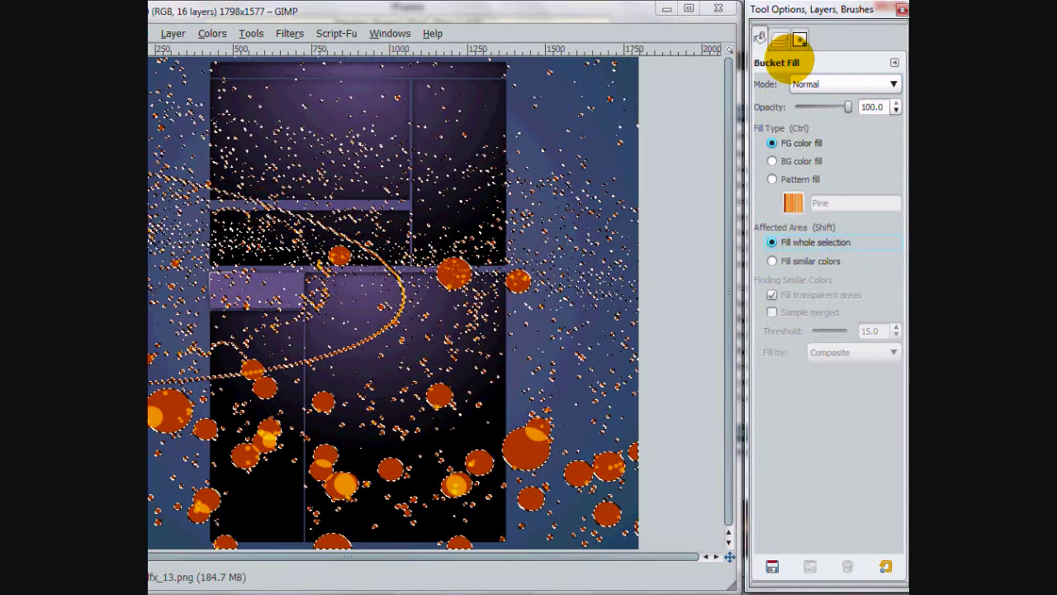
click(780, 39)
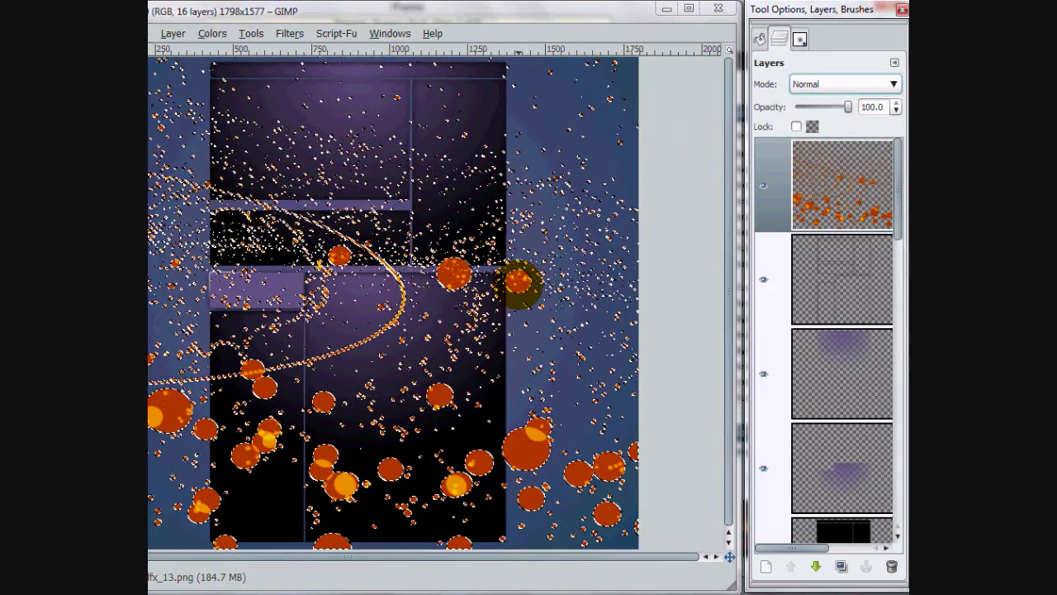
click(519, 285)
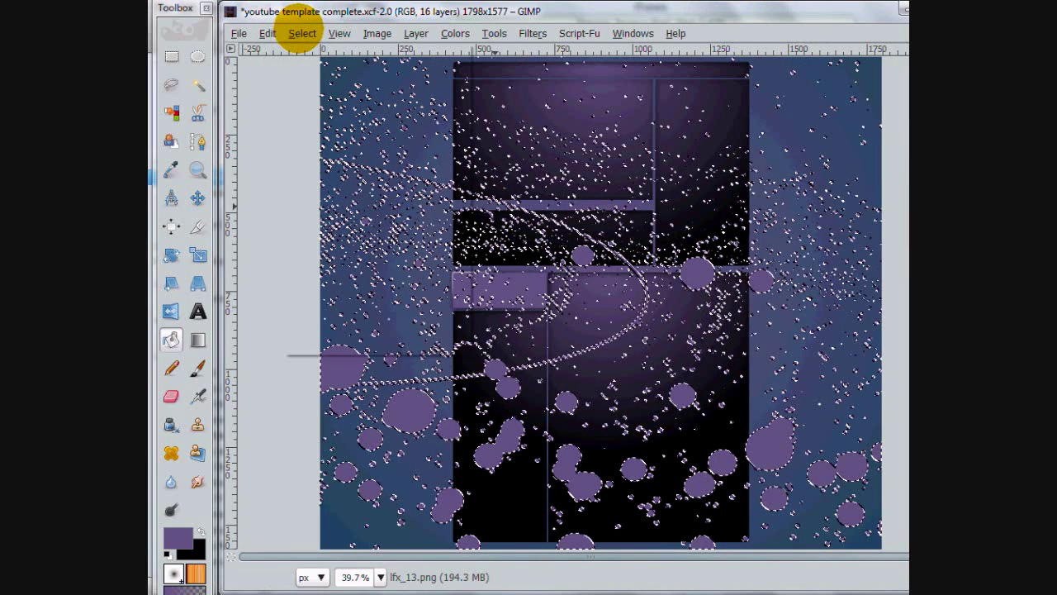
click(302, 33)
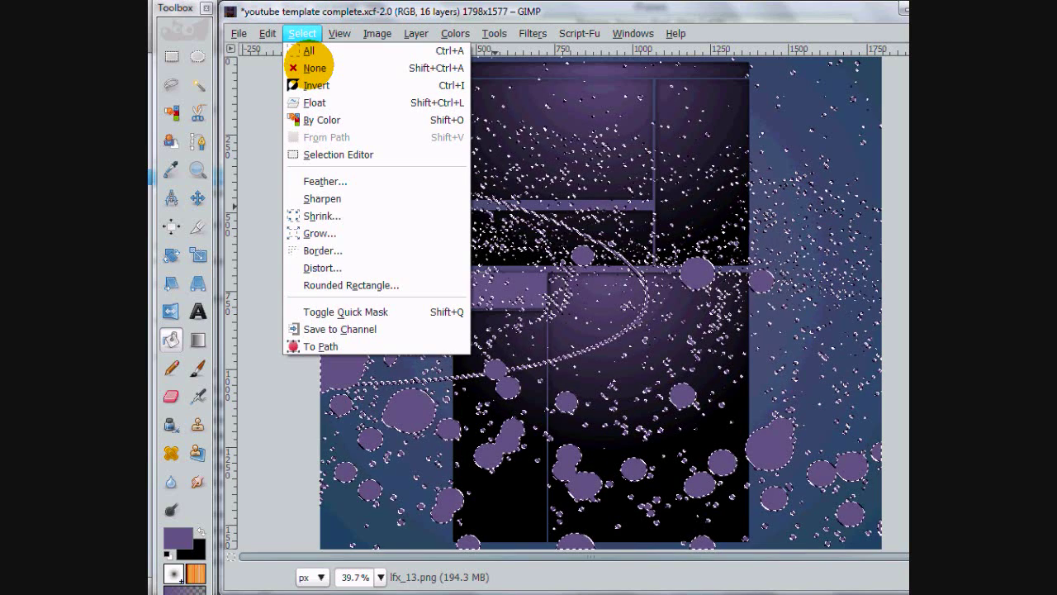
click(312, 67)
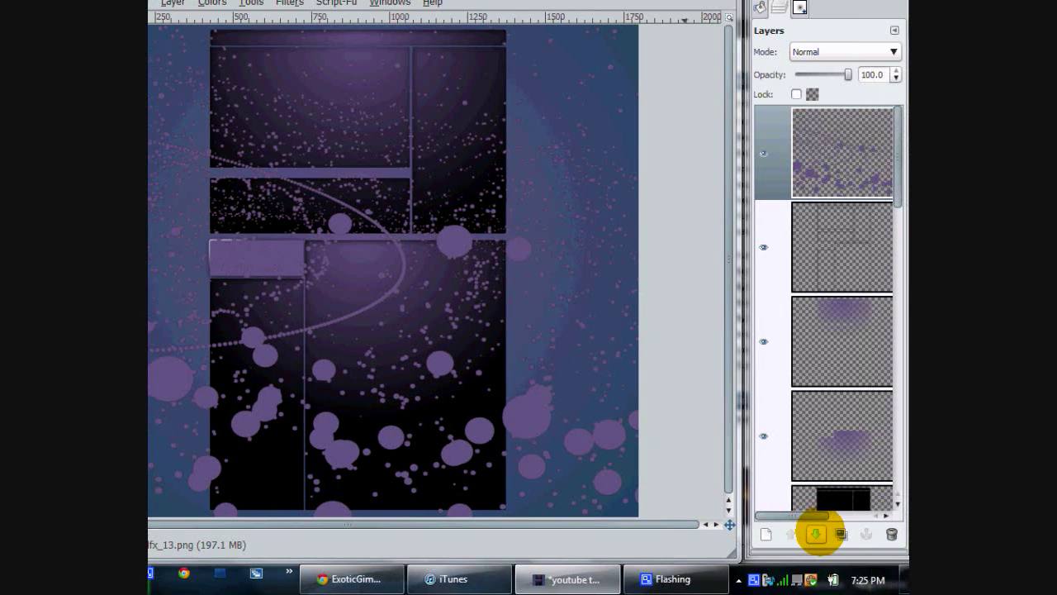
Lower the lfx_13.png layer to directly above the blue background layer and reduce its opacity to 23.5.
click(815, 534)
click(816, 534)
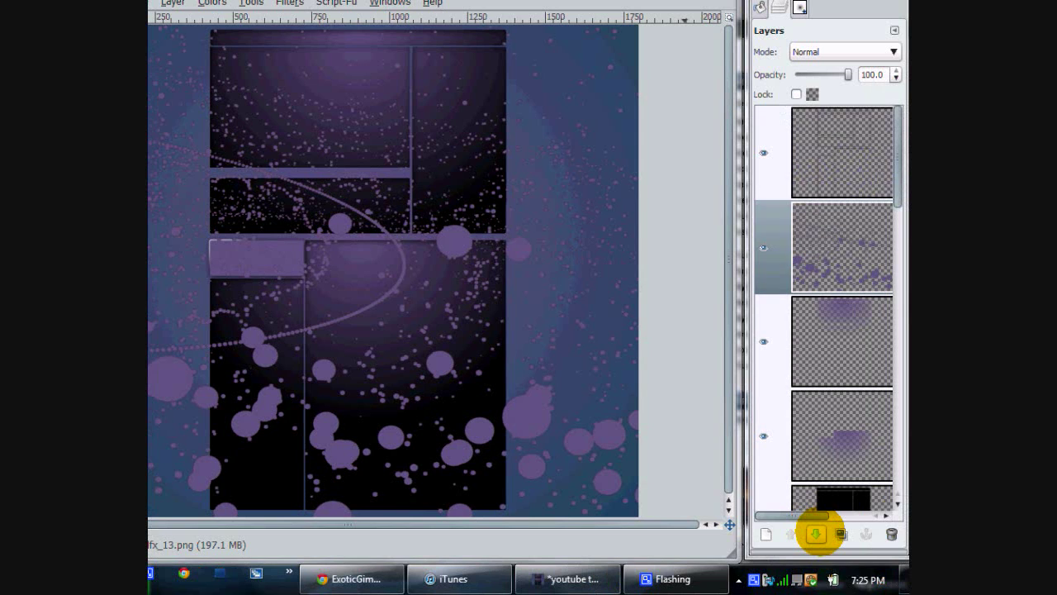
click(815, 534)
click(815, 534)
click(816, 535)
click(816, 535)
click(816, 534)
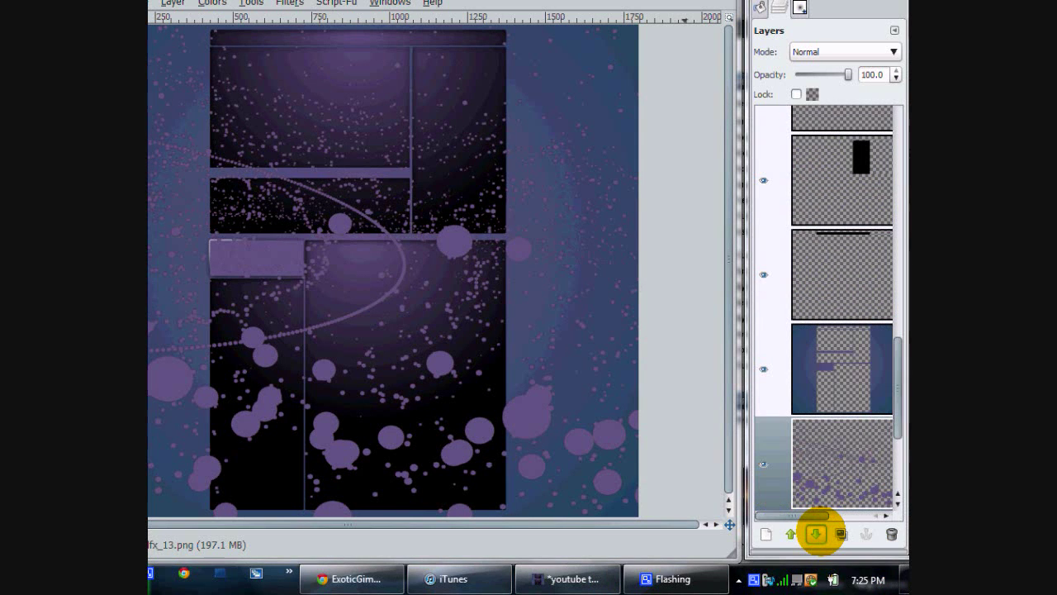
click(790, 534)
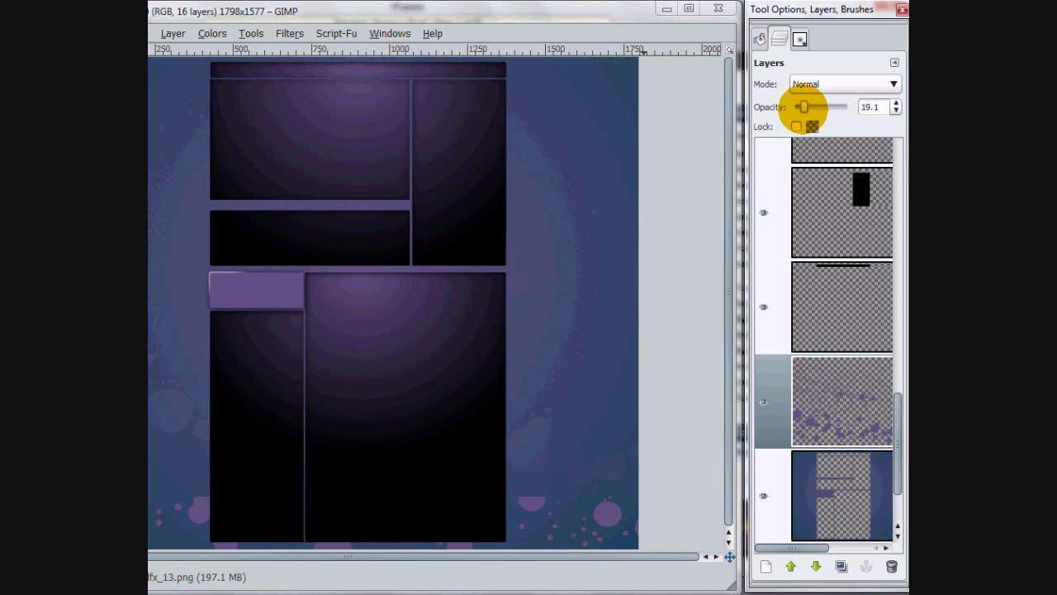
drag(804, 106, 807, 107)
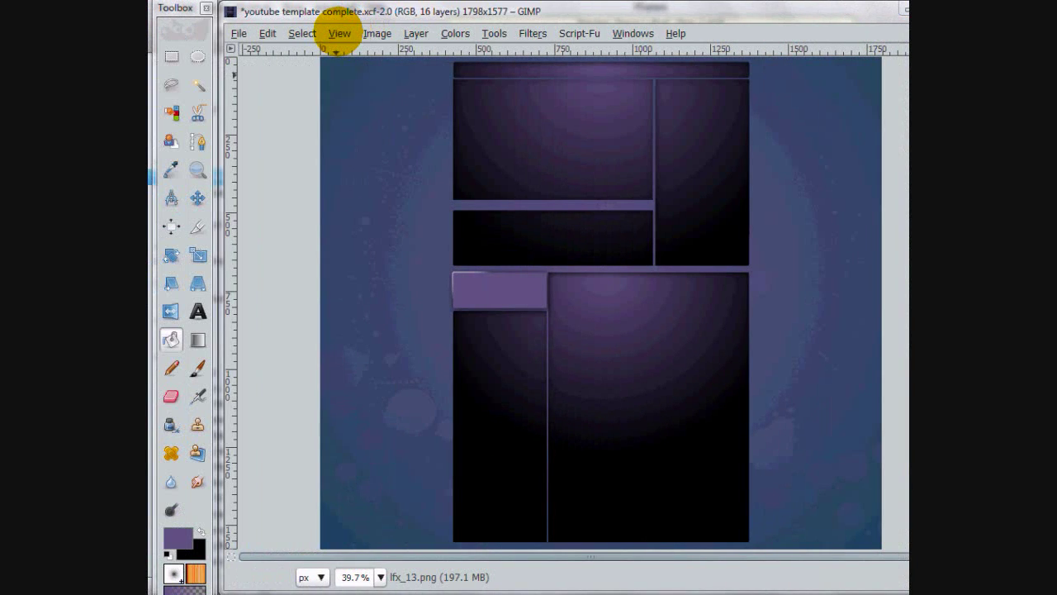
Examine the faded particles beside the boxes at 100% zoom and fit the whole image in the window again.
click(340, 34)
mouse_move(502, 83)
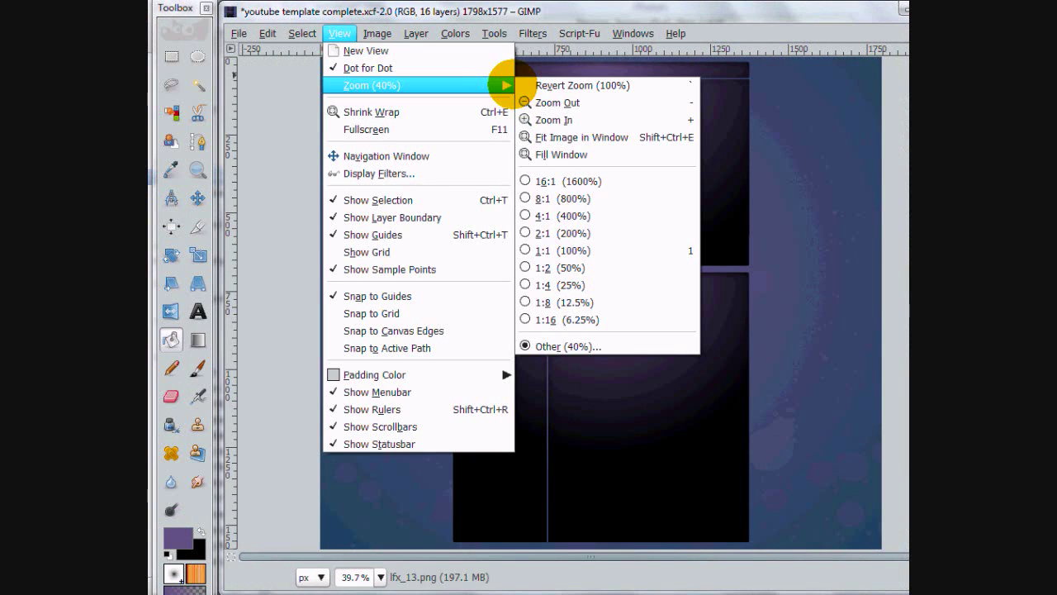
click(570, 249)
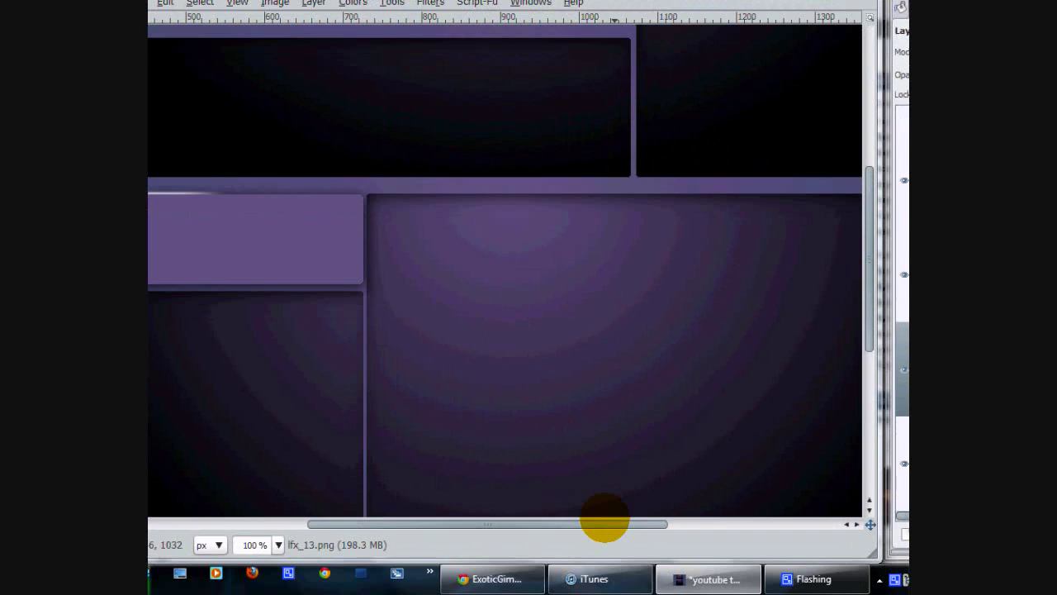
drag(669, 555, 632, 556)
drag(530, 522, 371, 491)
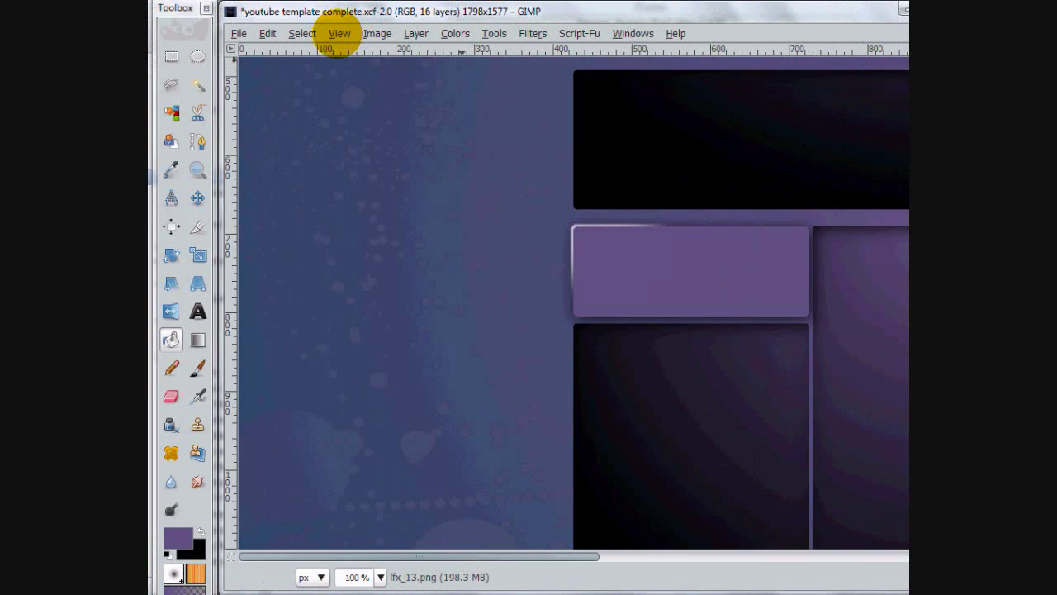
click(237, 3)
mouse_move(277, 55)
click(570, 134)
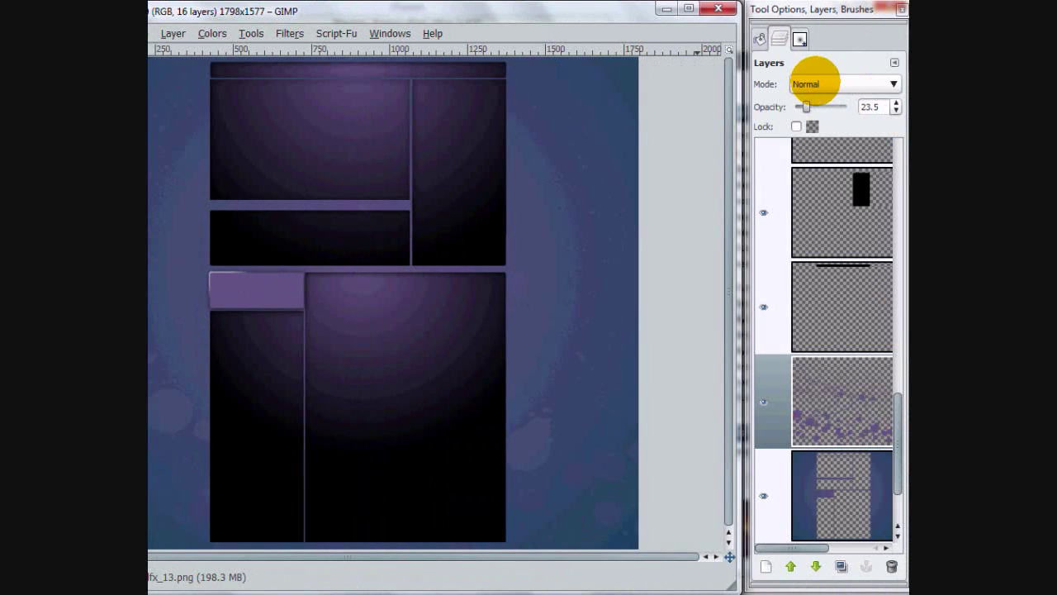
Set the blend mode of the lfx_13.png layer to Dodge.
click(826, 83)
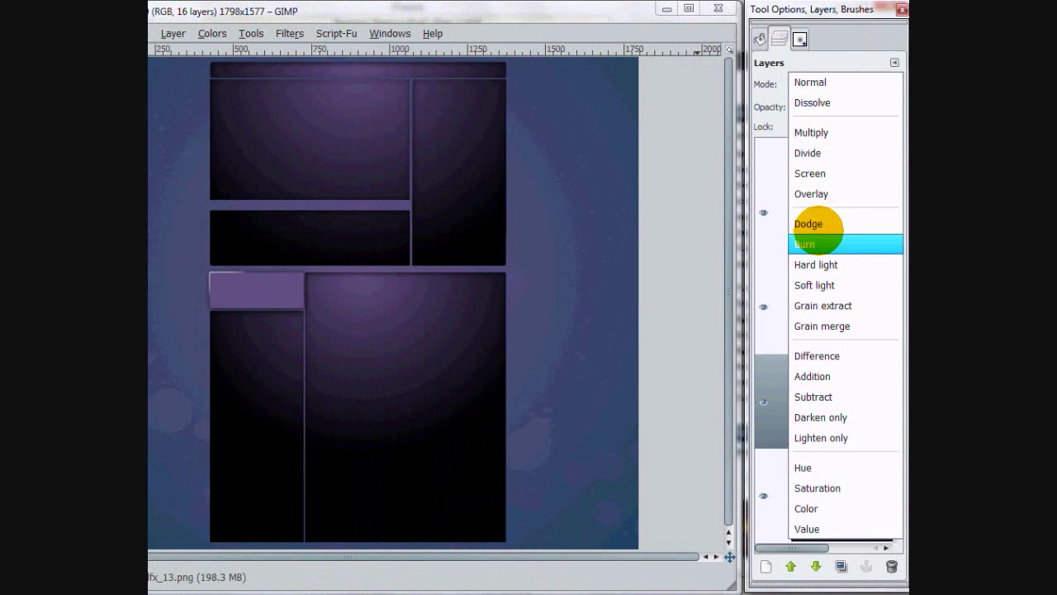
click(810, 224)
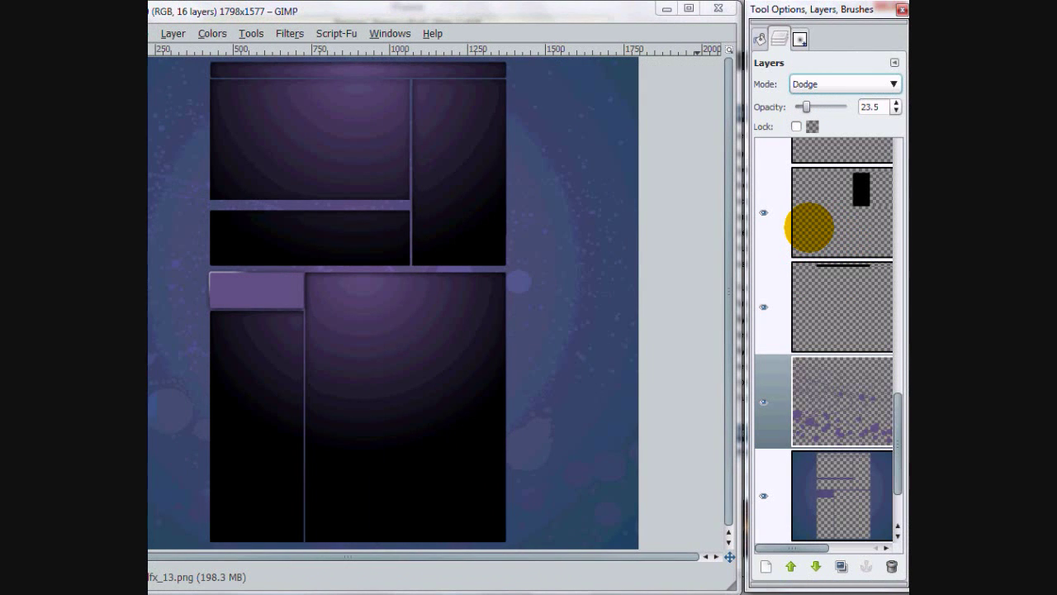